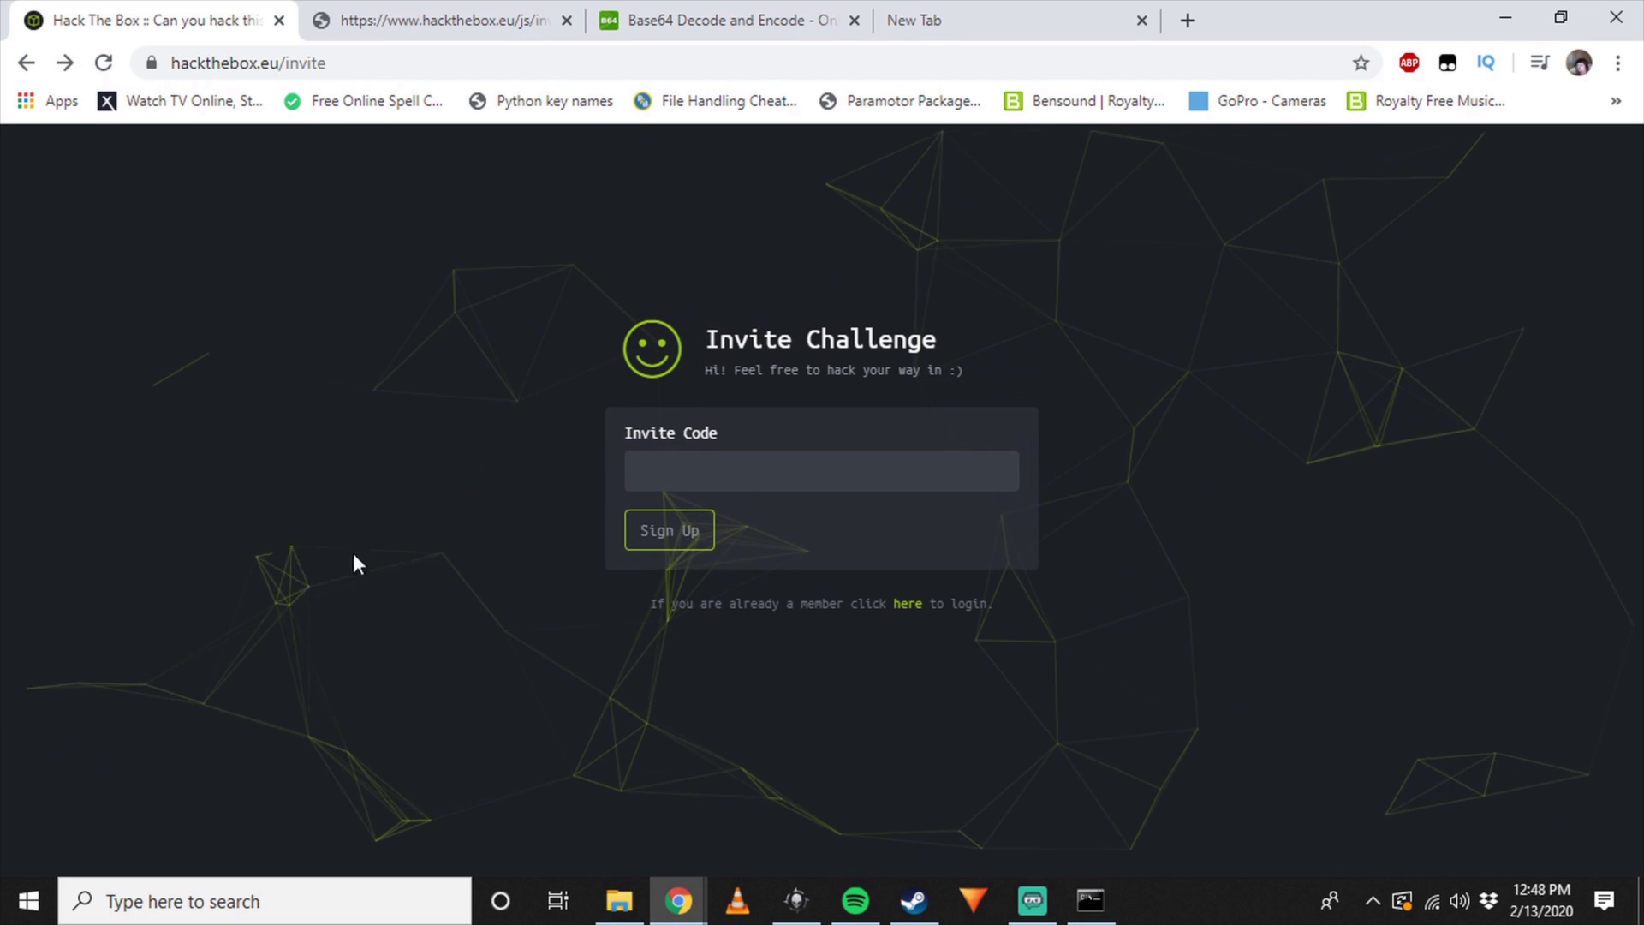
# Step: Inspect the page elements of the Hack The Box invite page in the developer tools
pyautogui.rightClick(1296, 343)
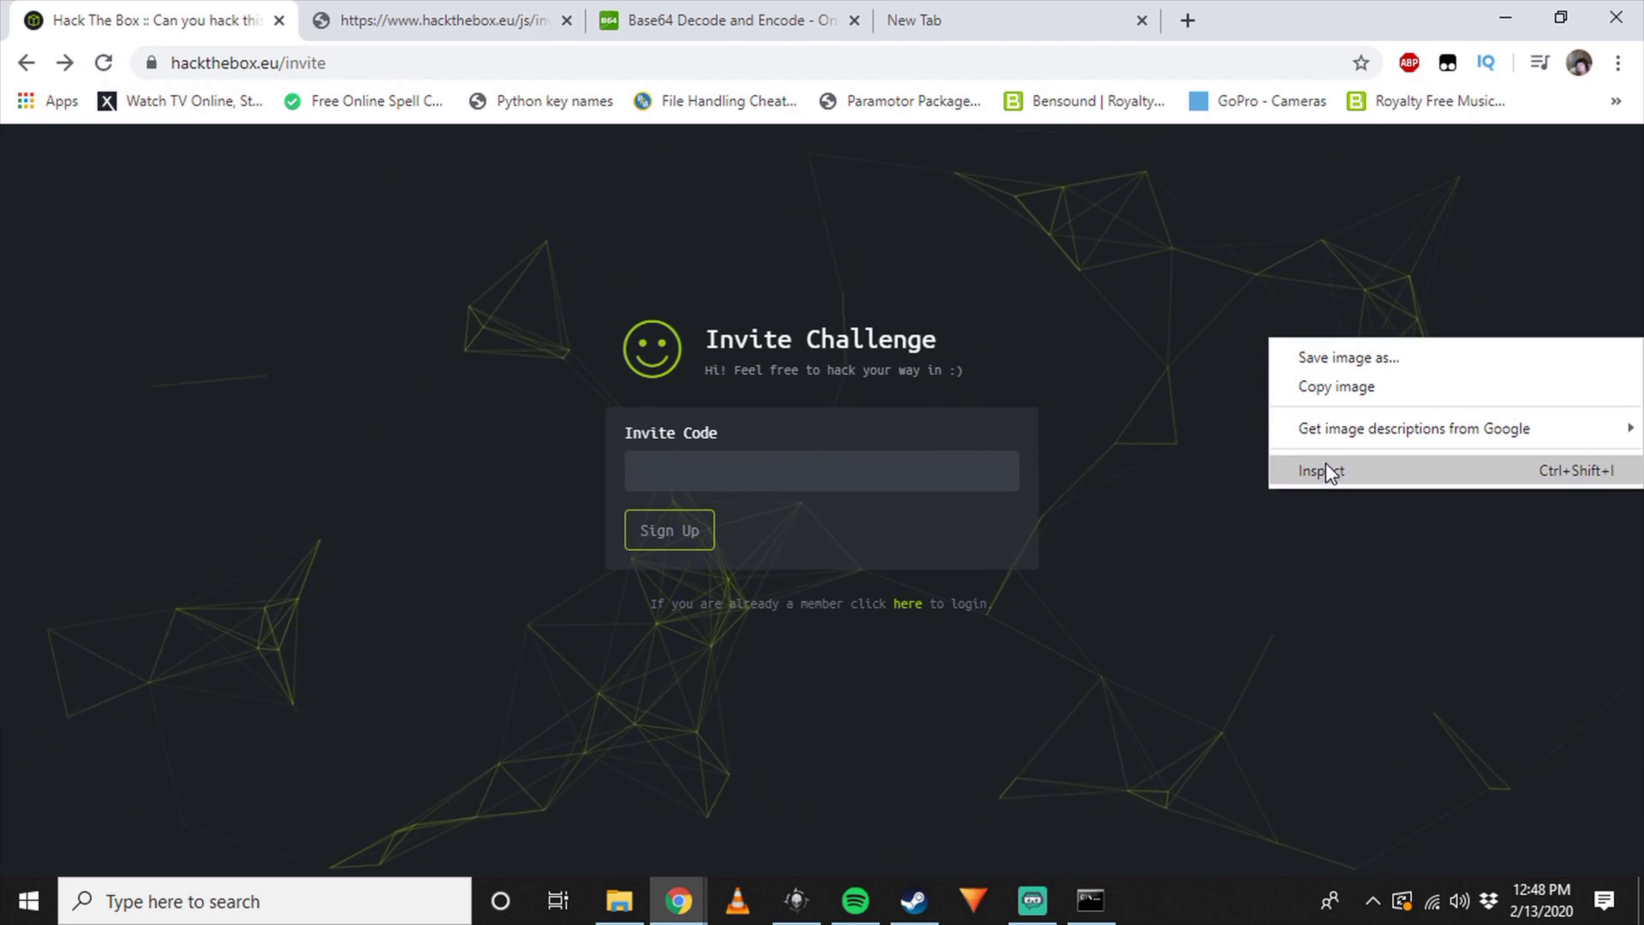
pyautogui.click(323, 63)
pyautogui.click(374, 64)
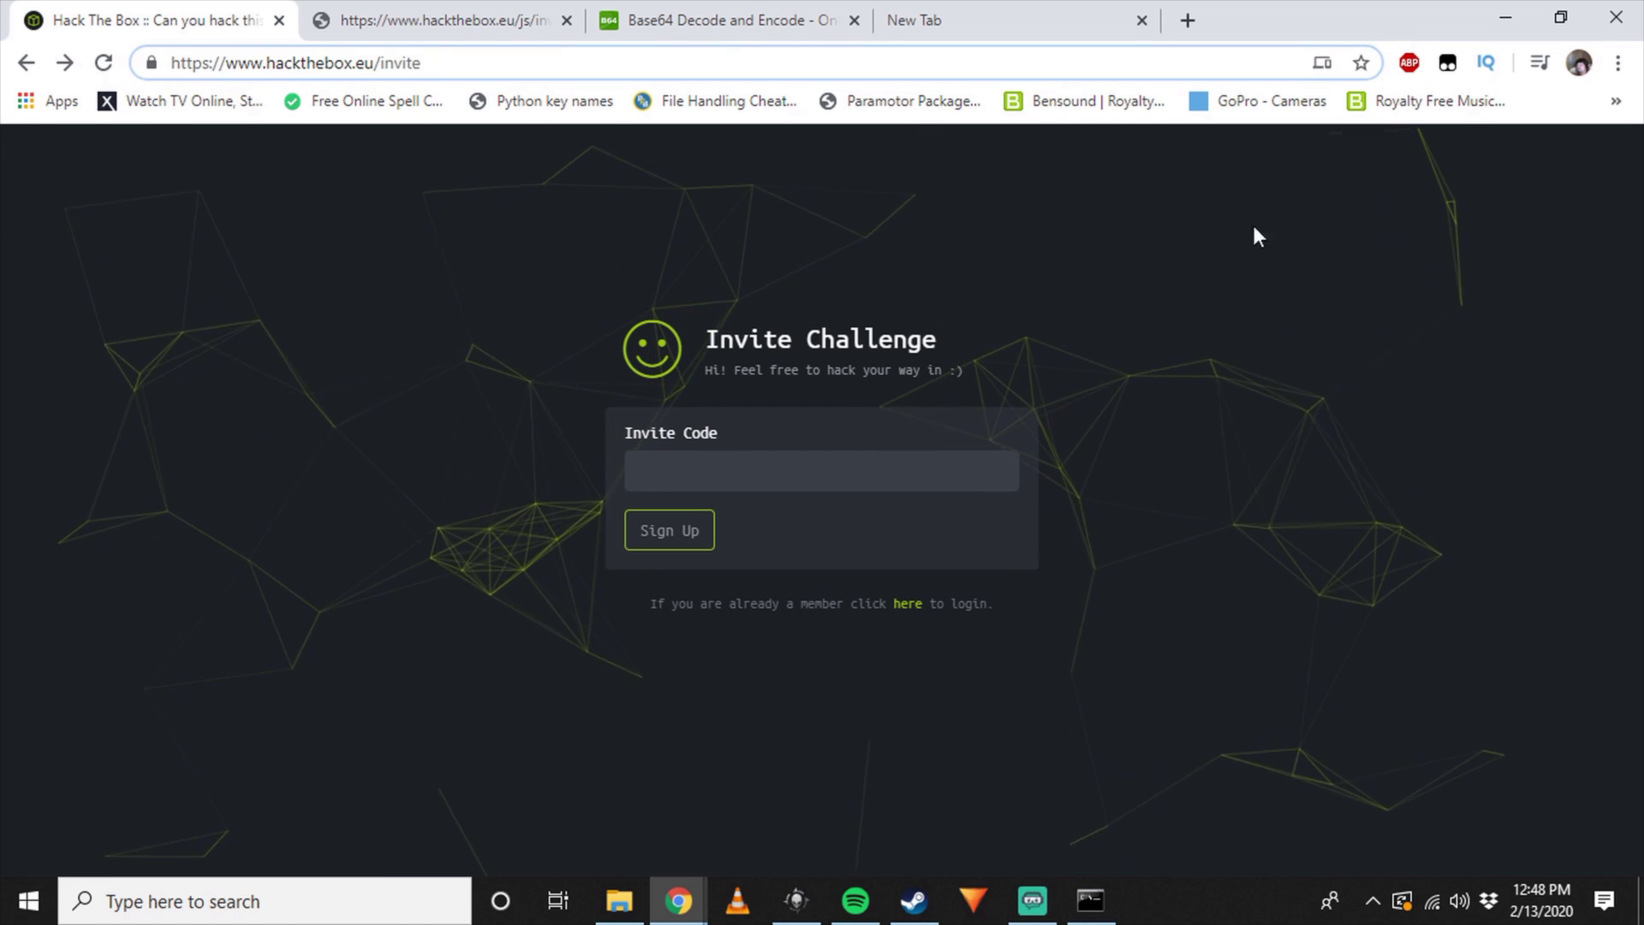
pyautogui.rightClick(1312, 306)
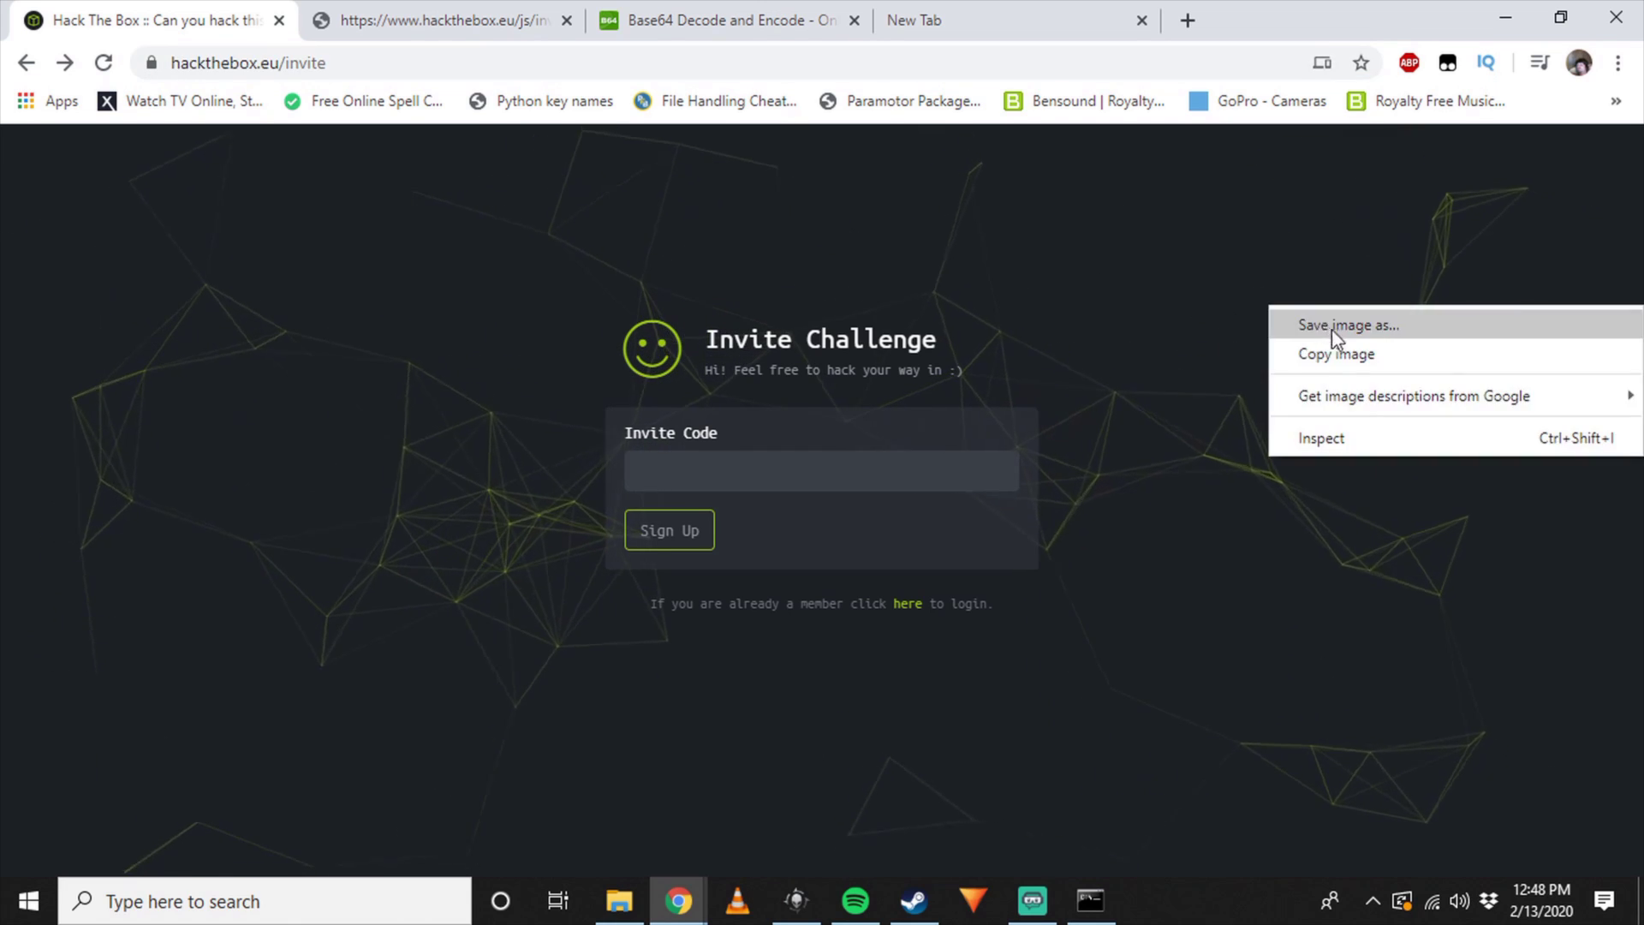
pyautogui.click(1346, 436)
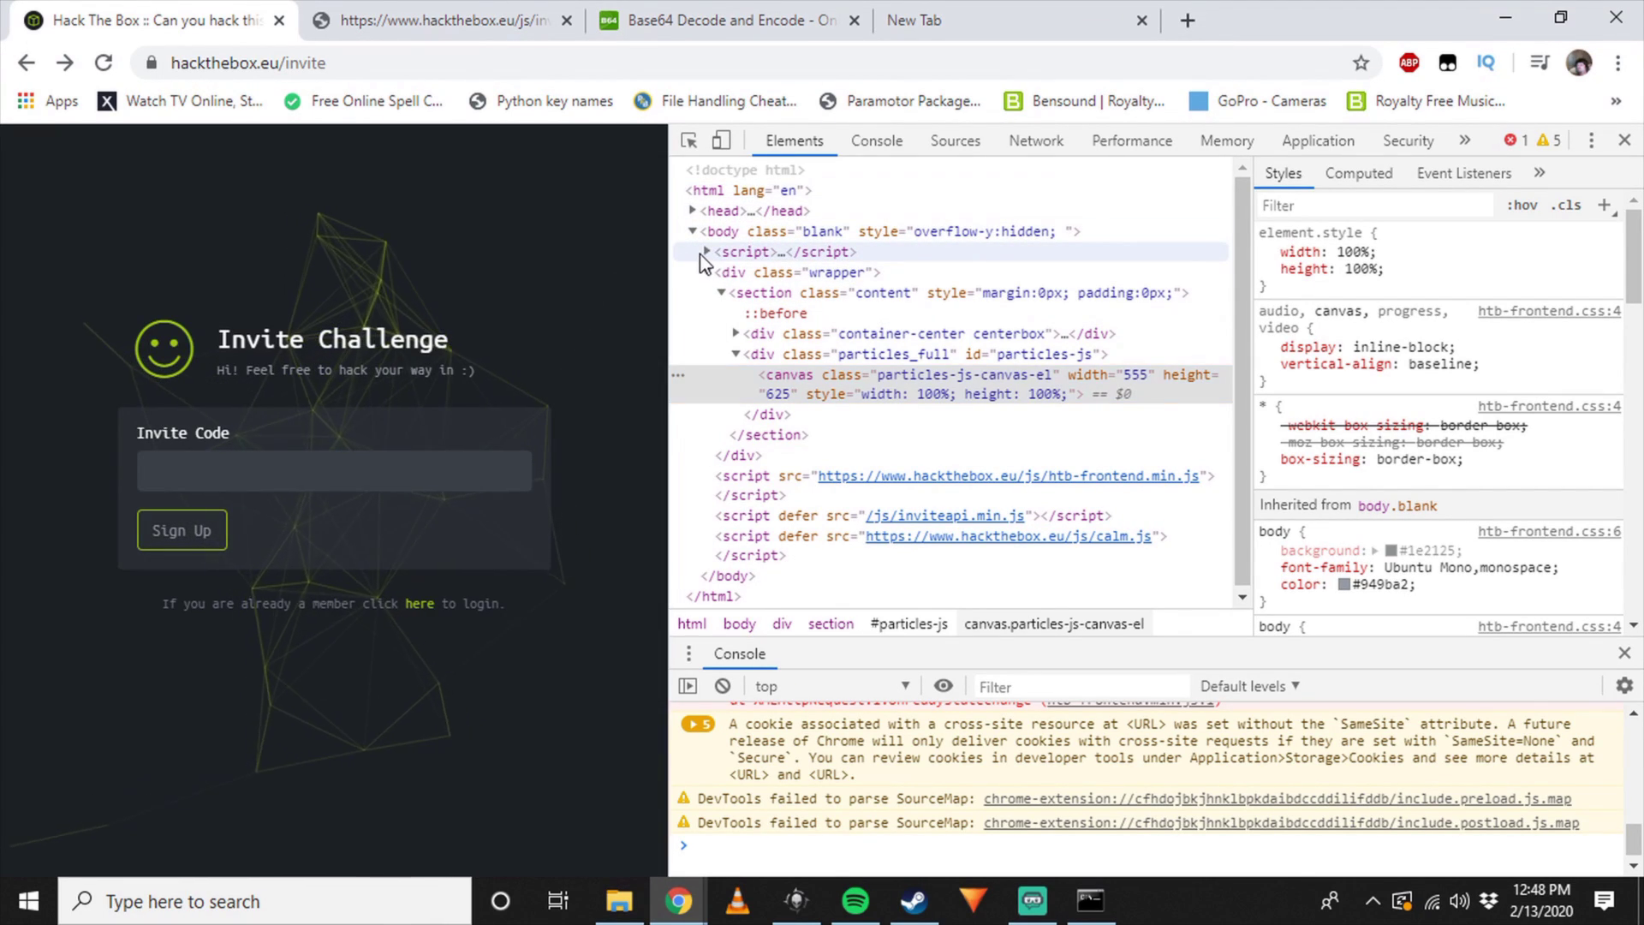
# Step: Examine the code of the first script element in the page body and collapse it again
pyautogui.click(745, 252)
pyautogui.click(708, 251)
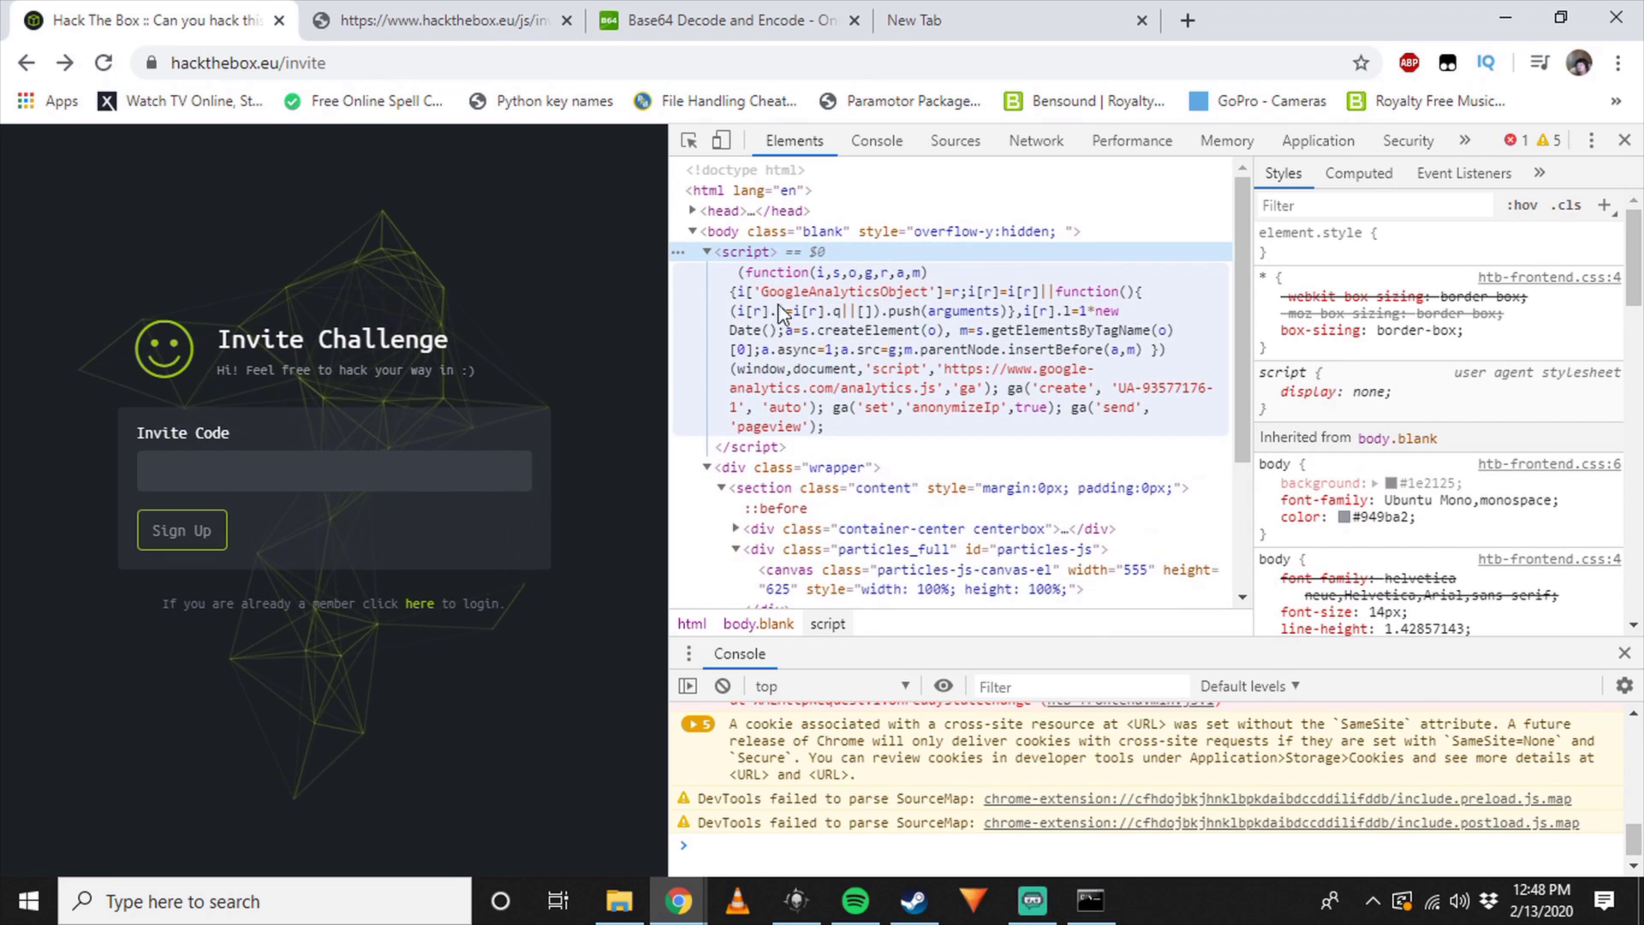
pyautogui.click(707, 252)
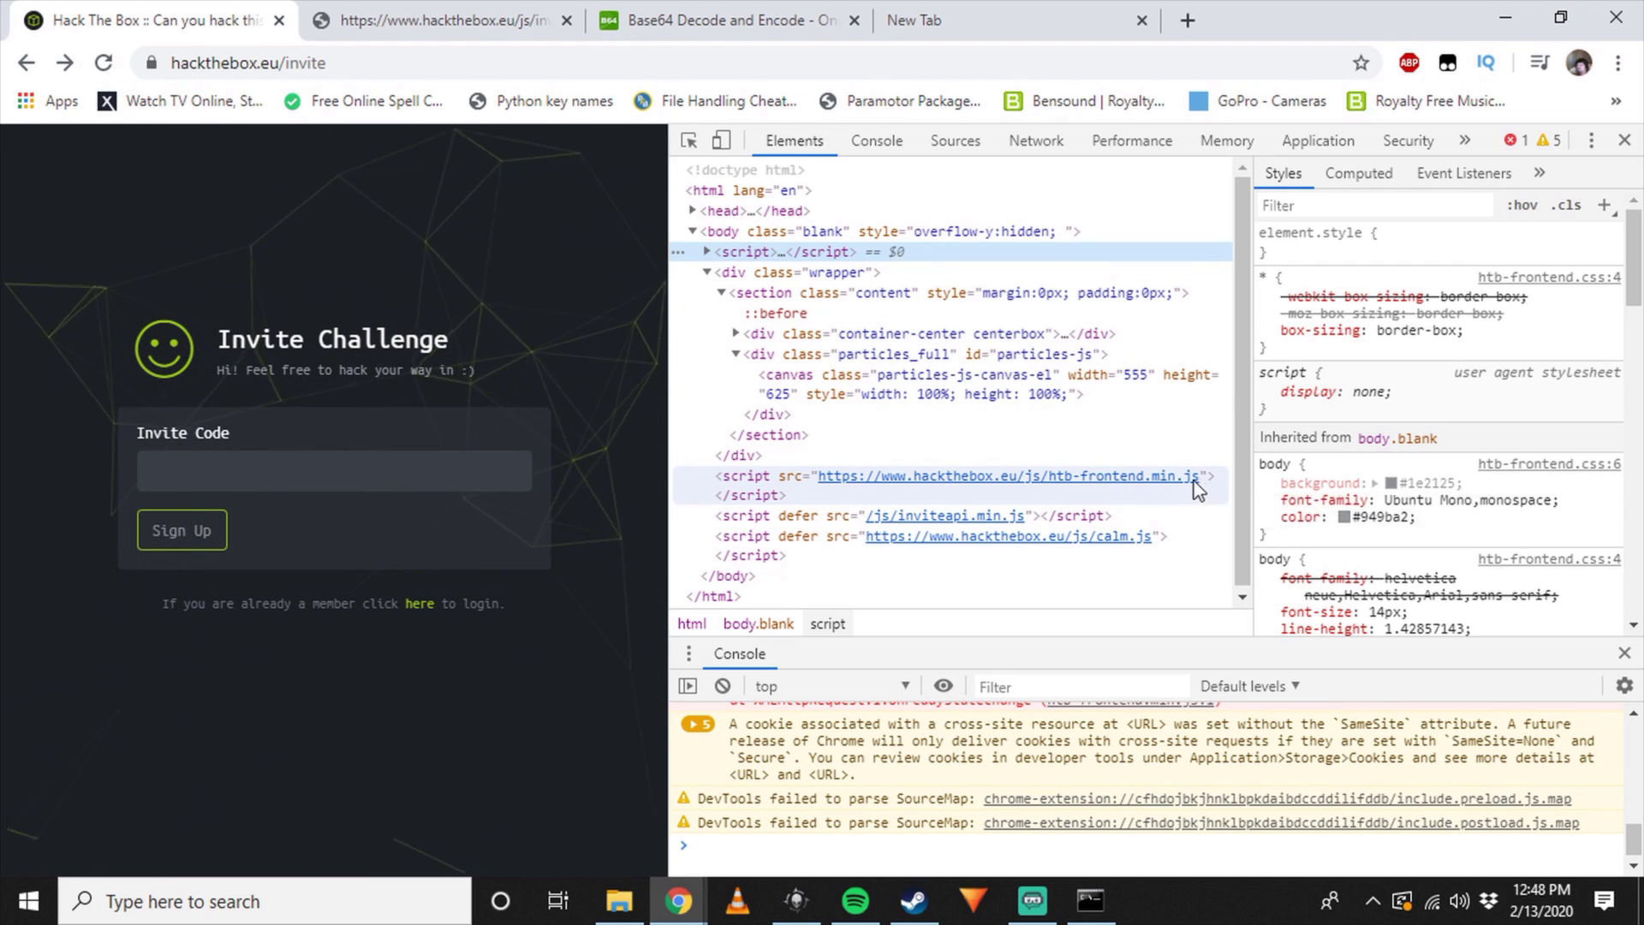
# Step: Open the linked scripts inviteapi.min.js and calm.js from the page source, each in its own new tab
pyautogui.rightClick(954, 514)
pyautogui.click(1038, 346)
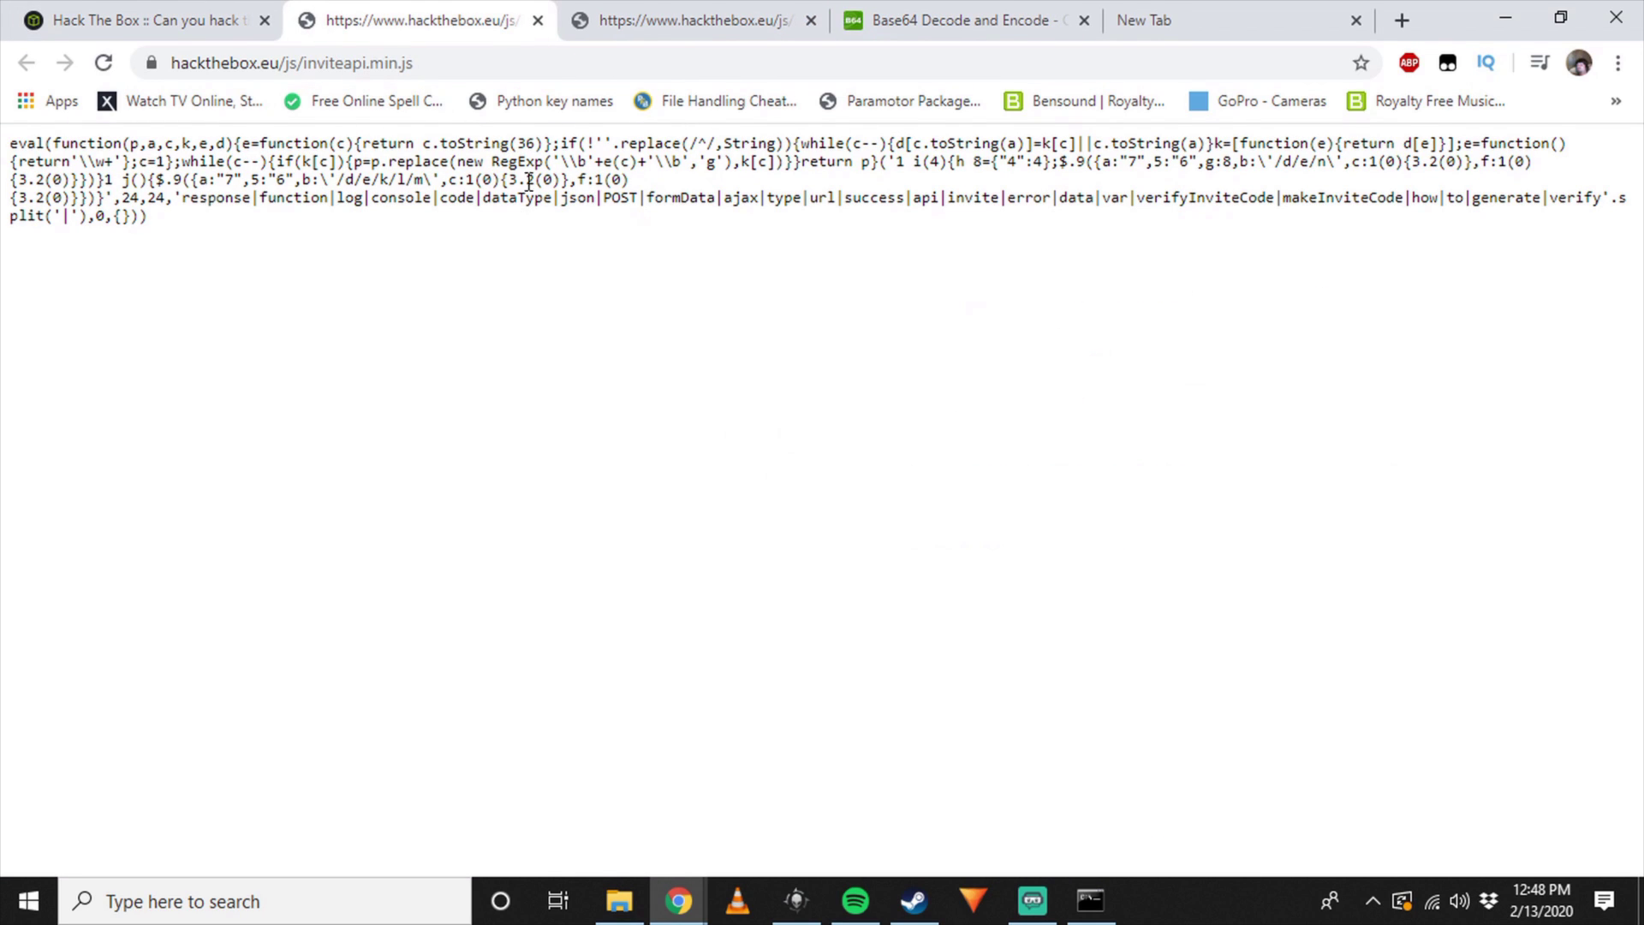
pyautogui.click(219, 3)
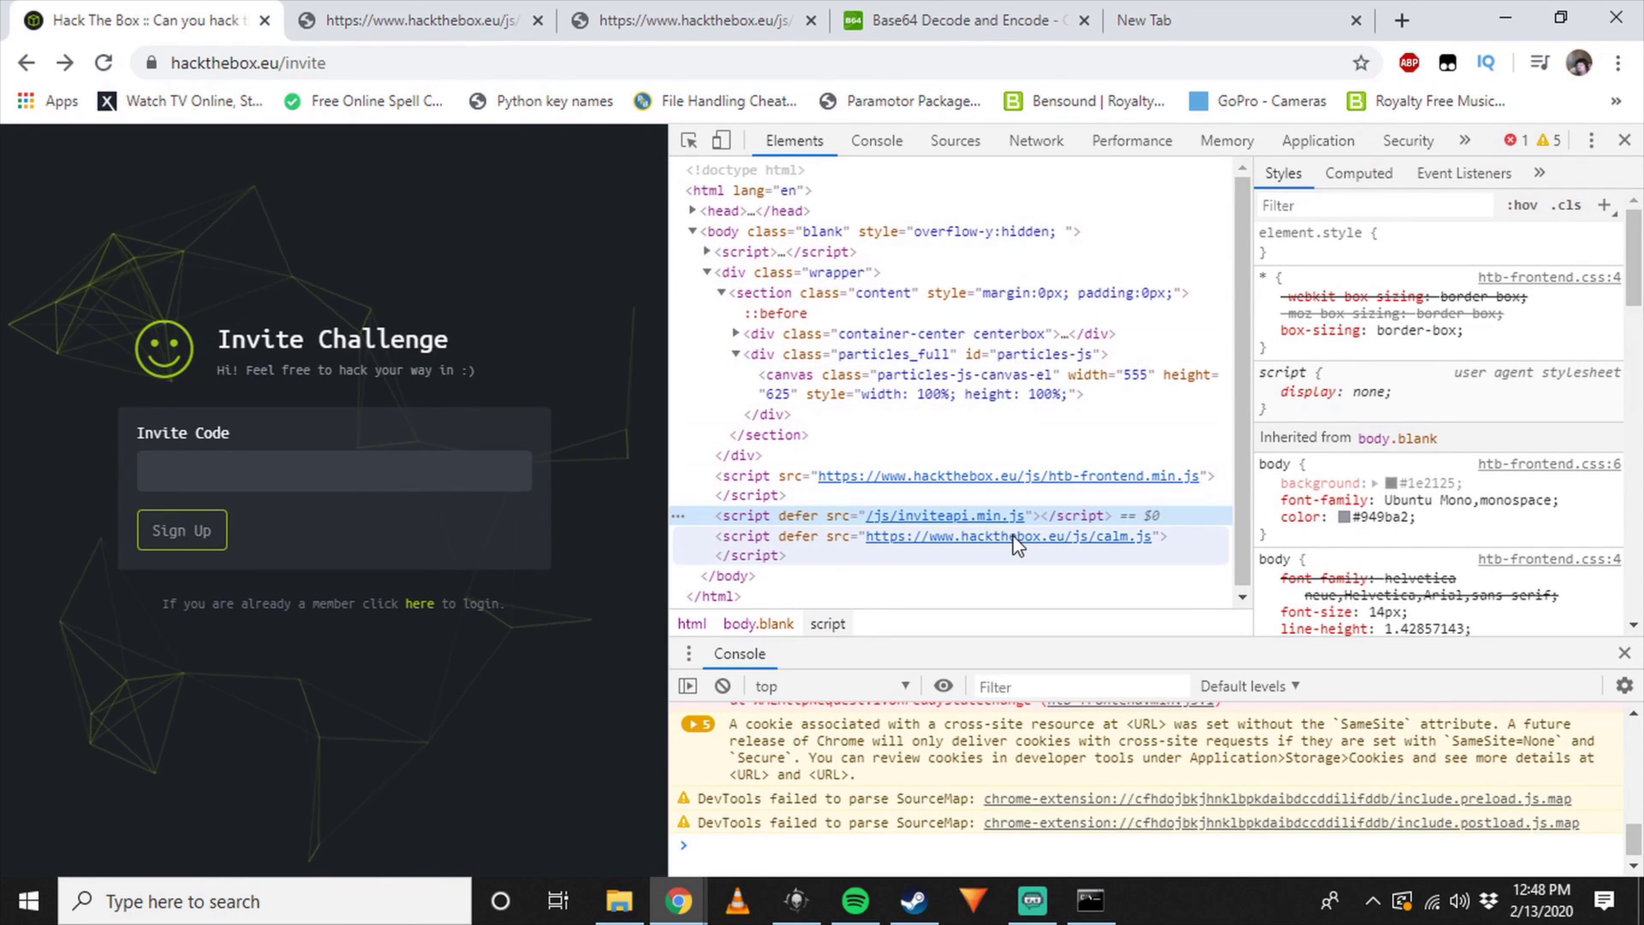
pyautogui.click(1005, 534)
pyautogui.rightClick(1039, 538)
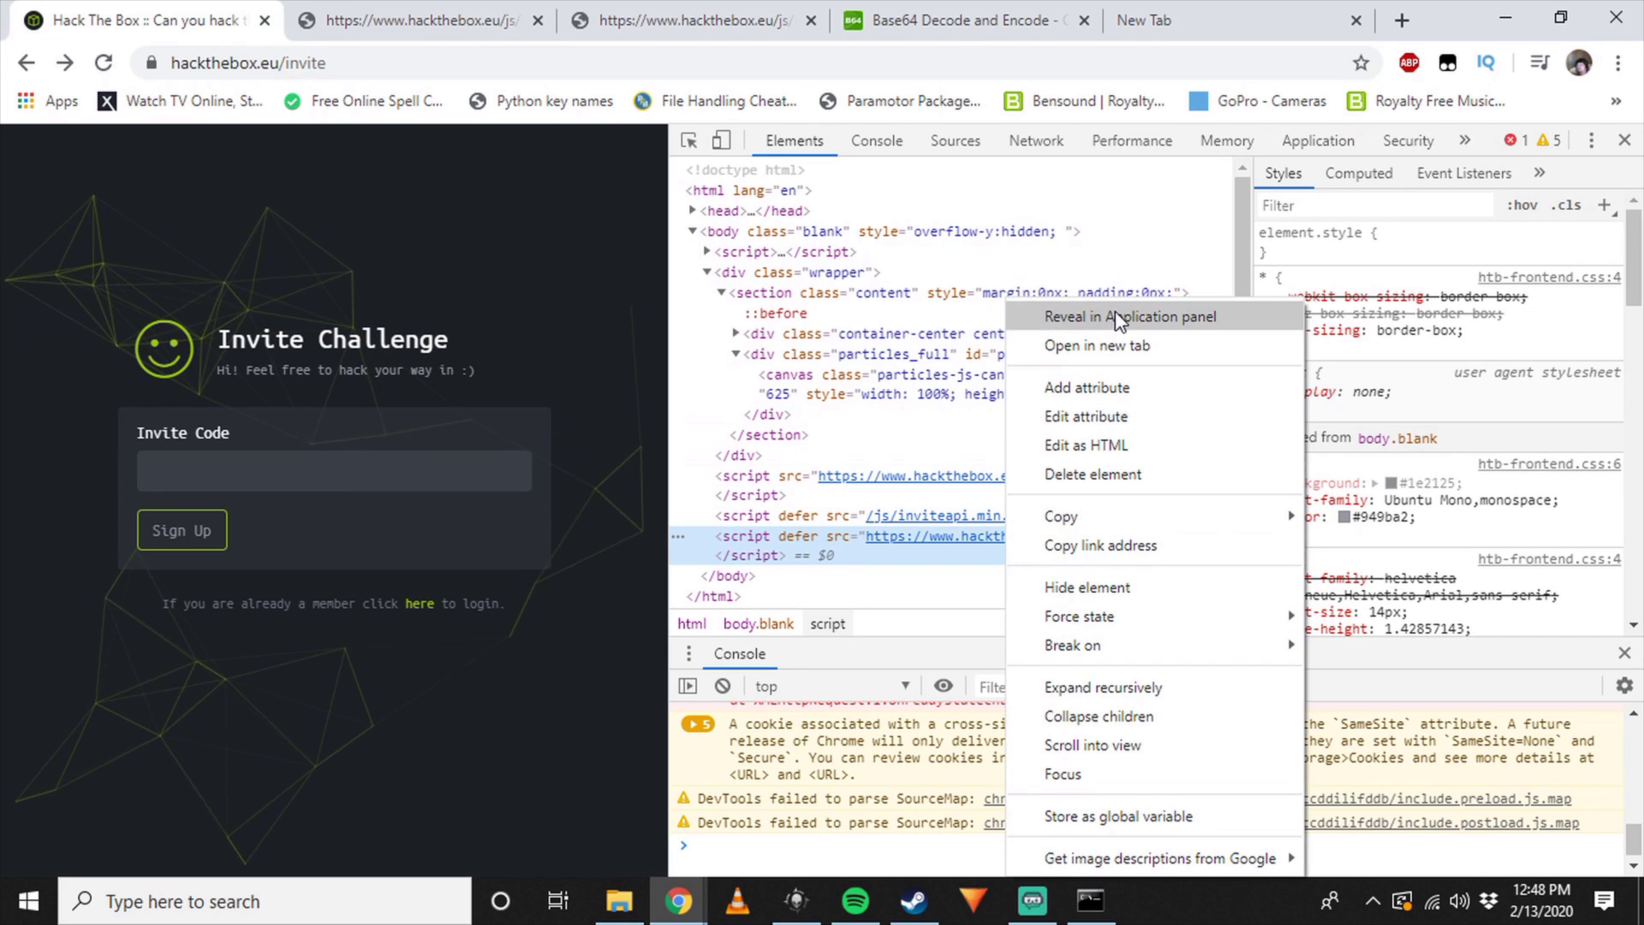
pyautogui.click(1105, 349)
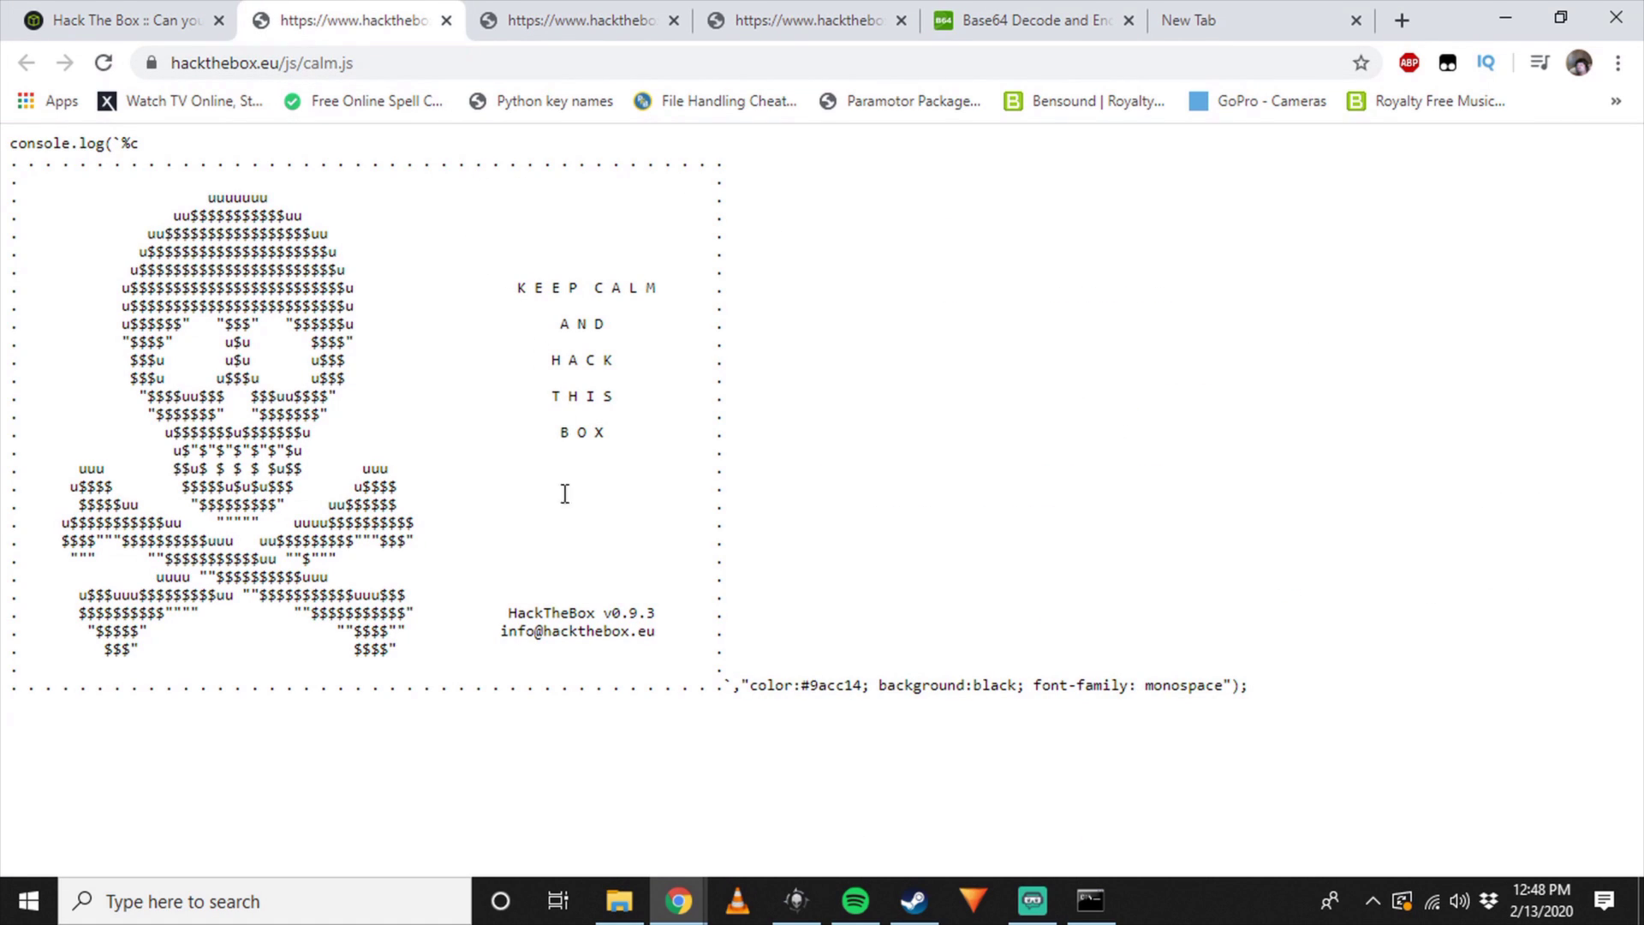
# Step: Examine the console.log text art in calm.js and close that script's tab
pyautogui.moveTo(1240, 691); pyautogui.dragTo(21, 162)
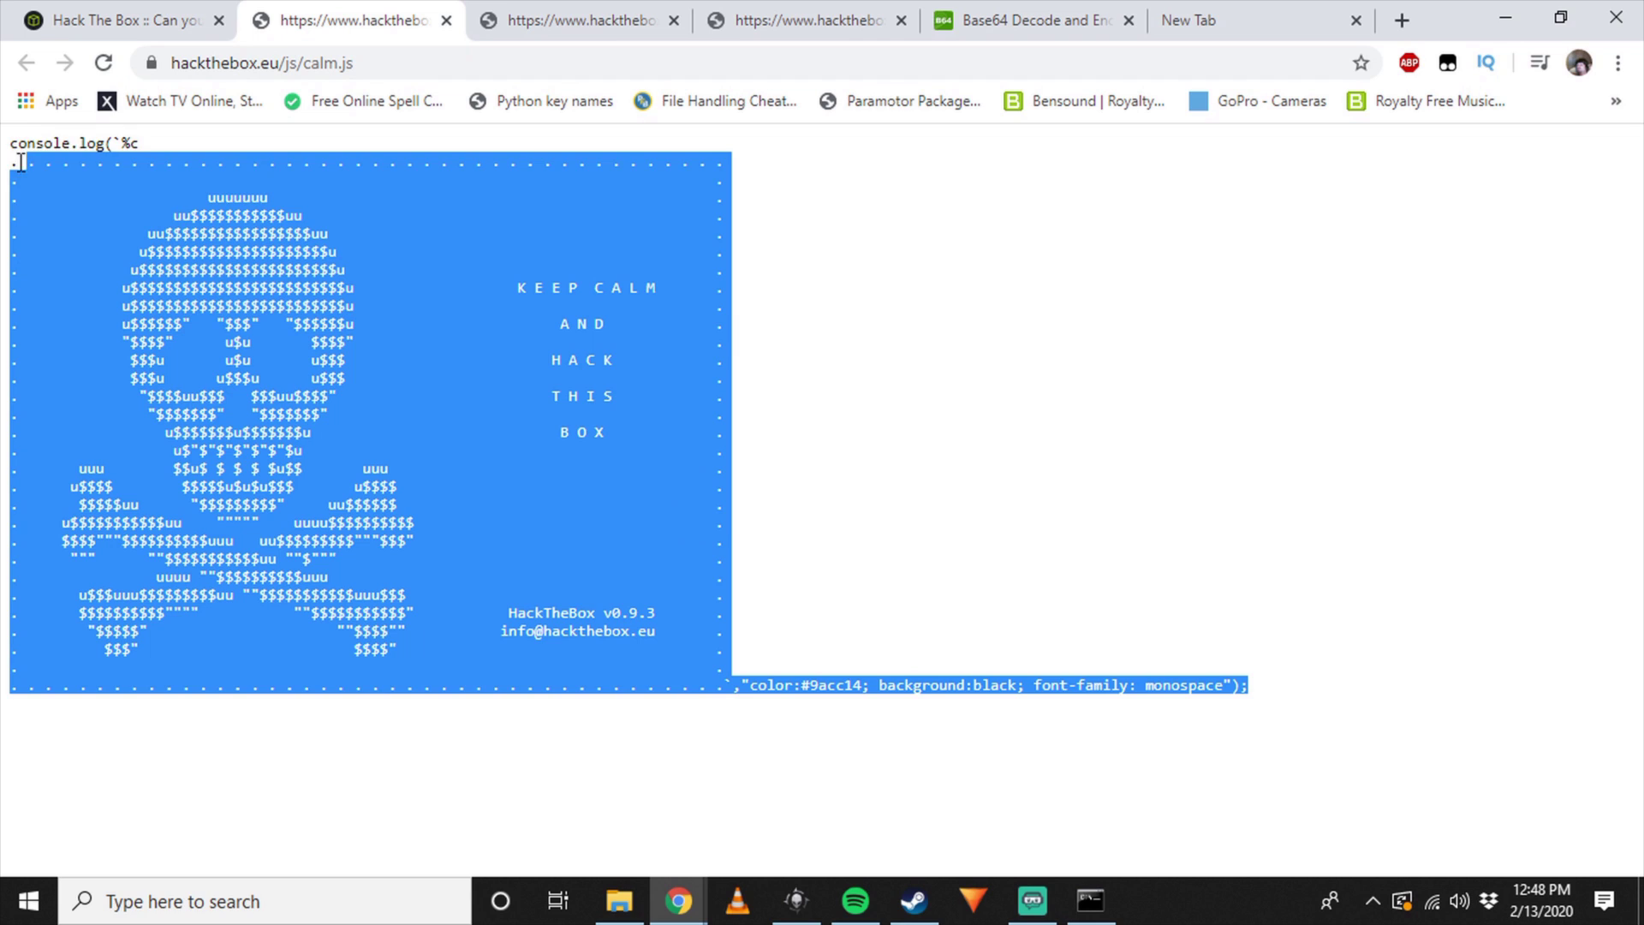
pyautogui.click(231, 154)
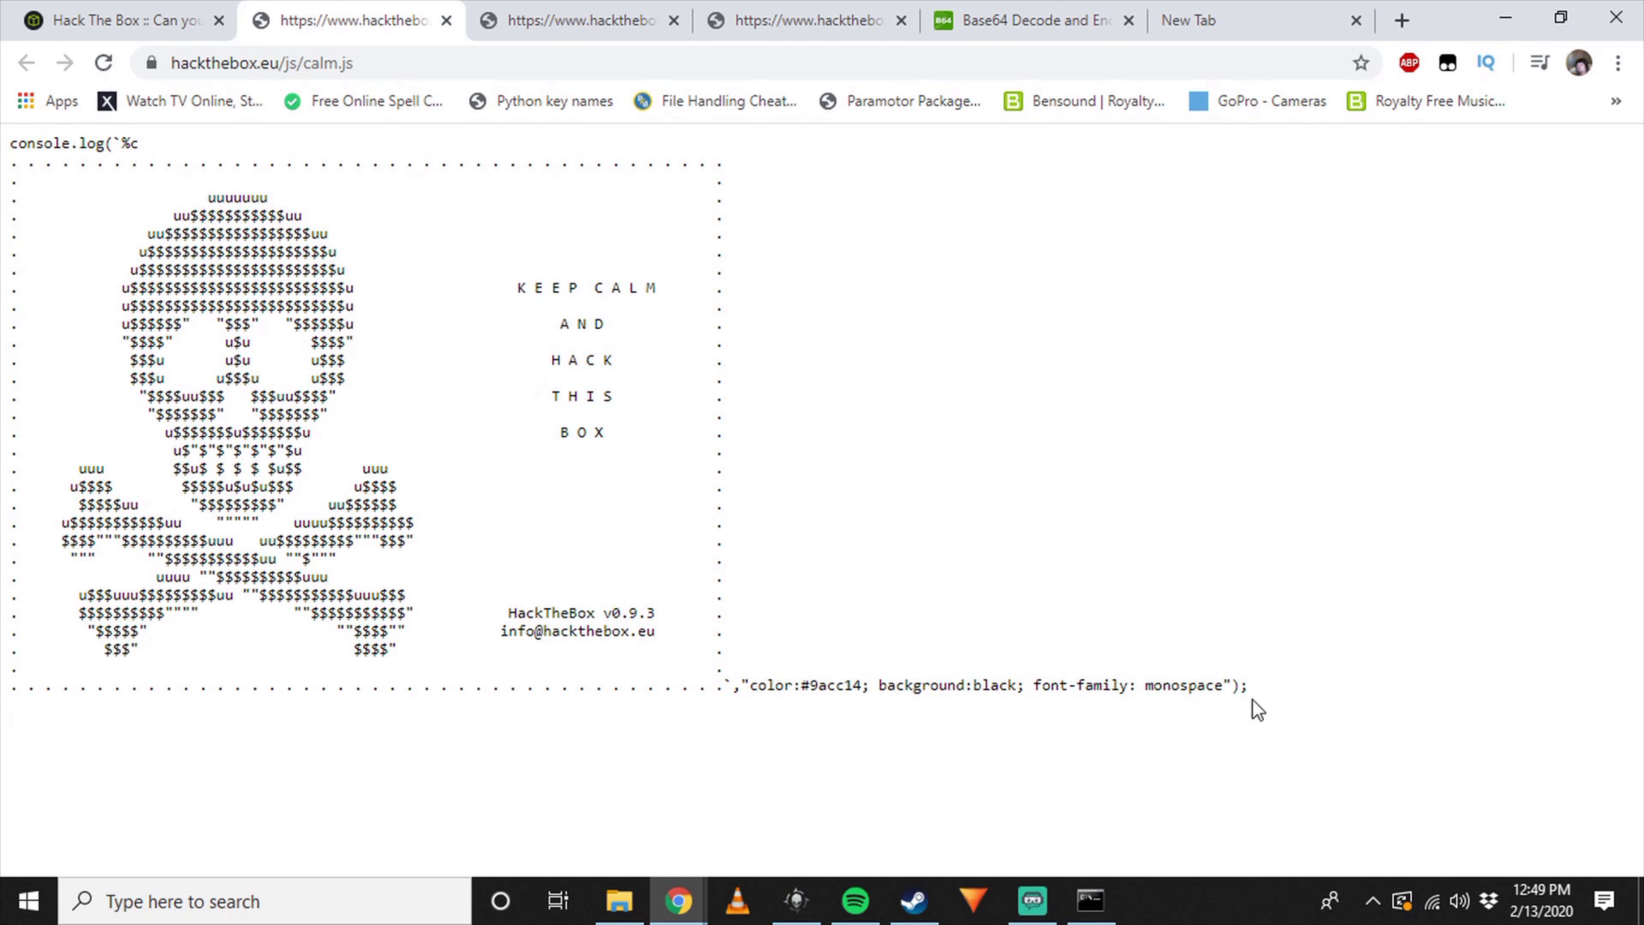
pyautogui.moveTo(1252, 703); pyautogui.dragTo(3, 117)
pyautogui.click(194, 101)
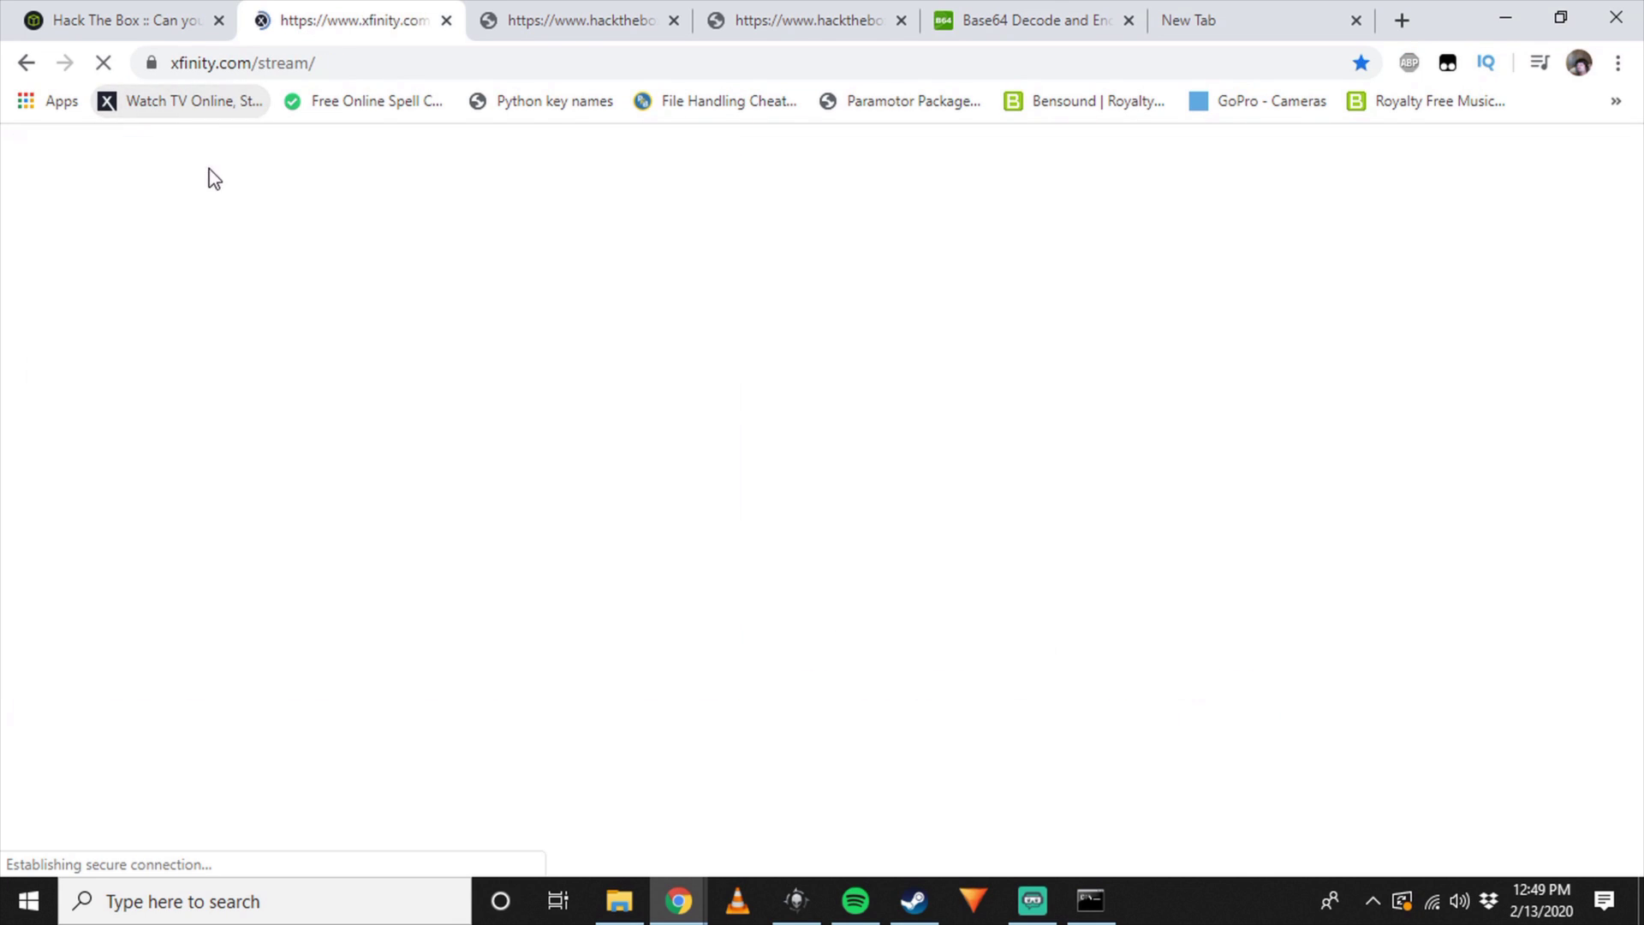
pyautogui.click(27, 62)
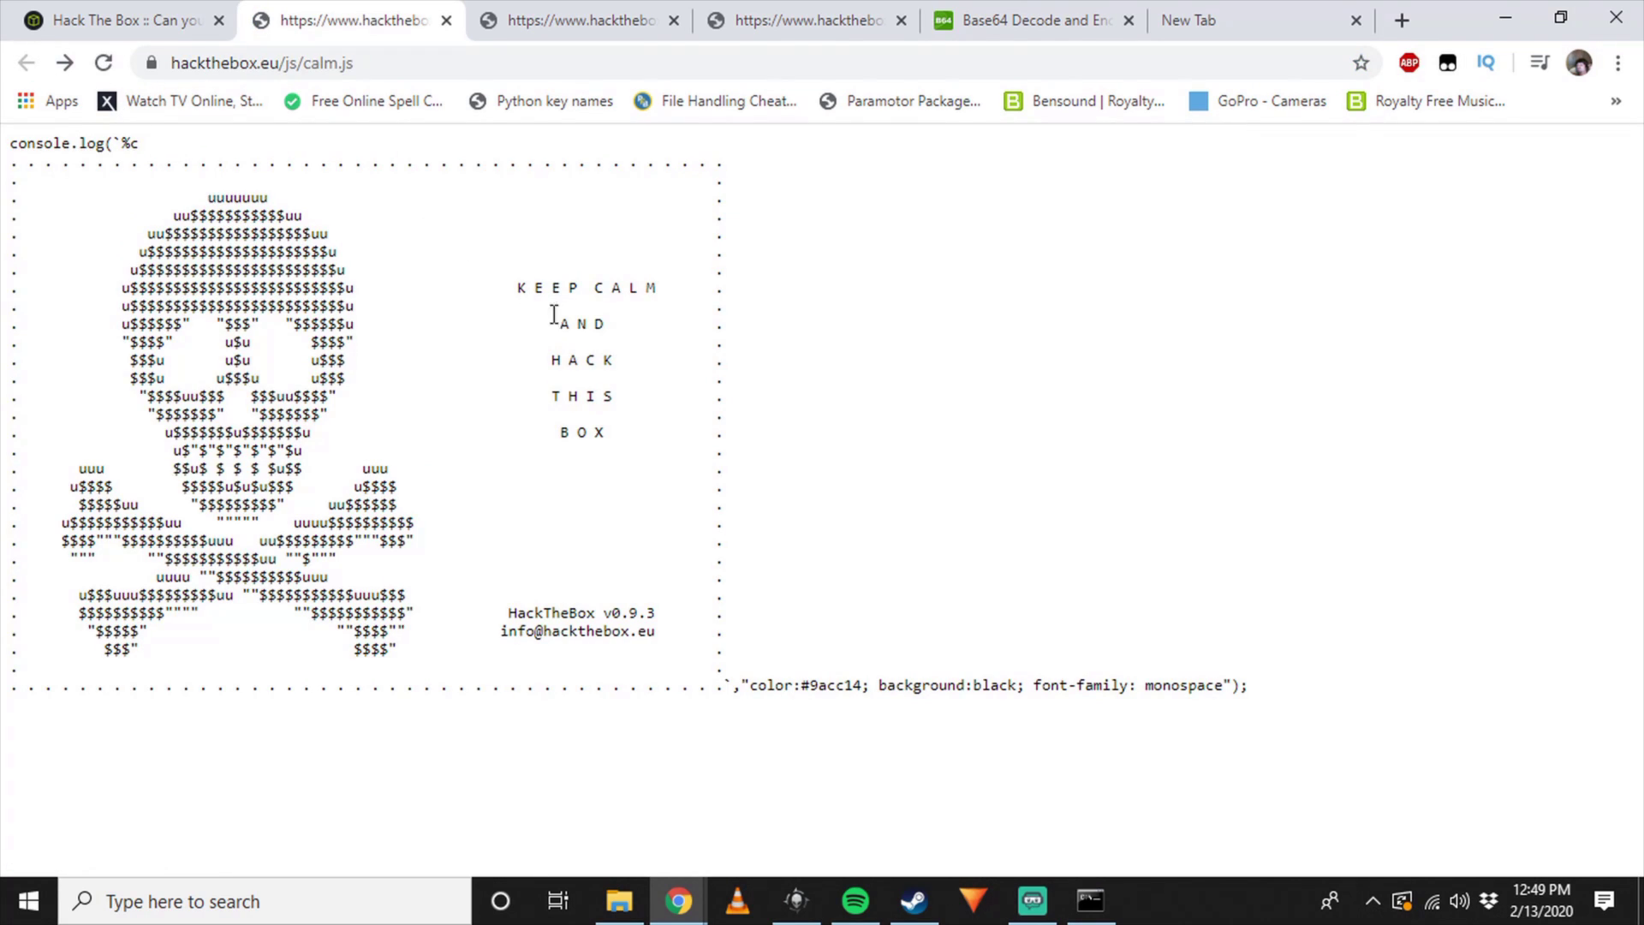
pyautogui.moveTo(1266, 694); pyautogui.dragTo(3, 158)
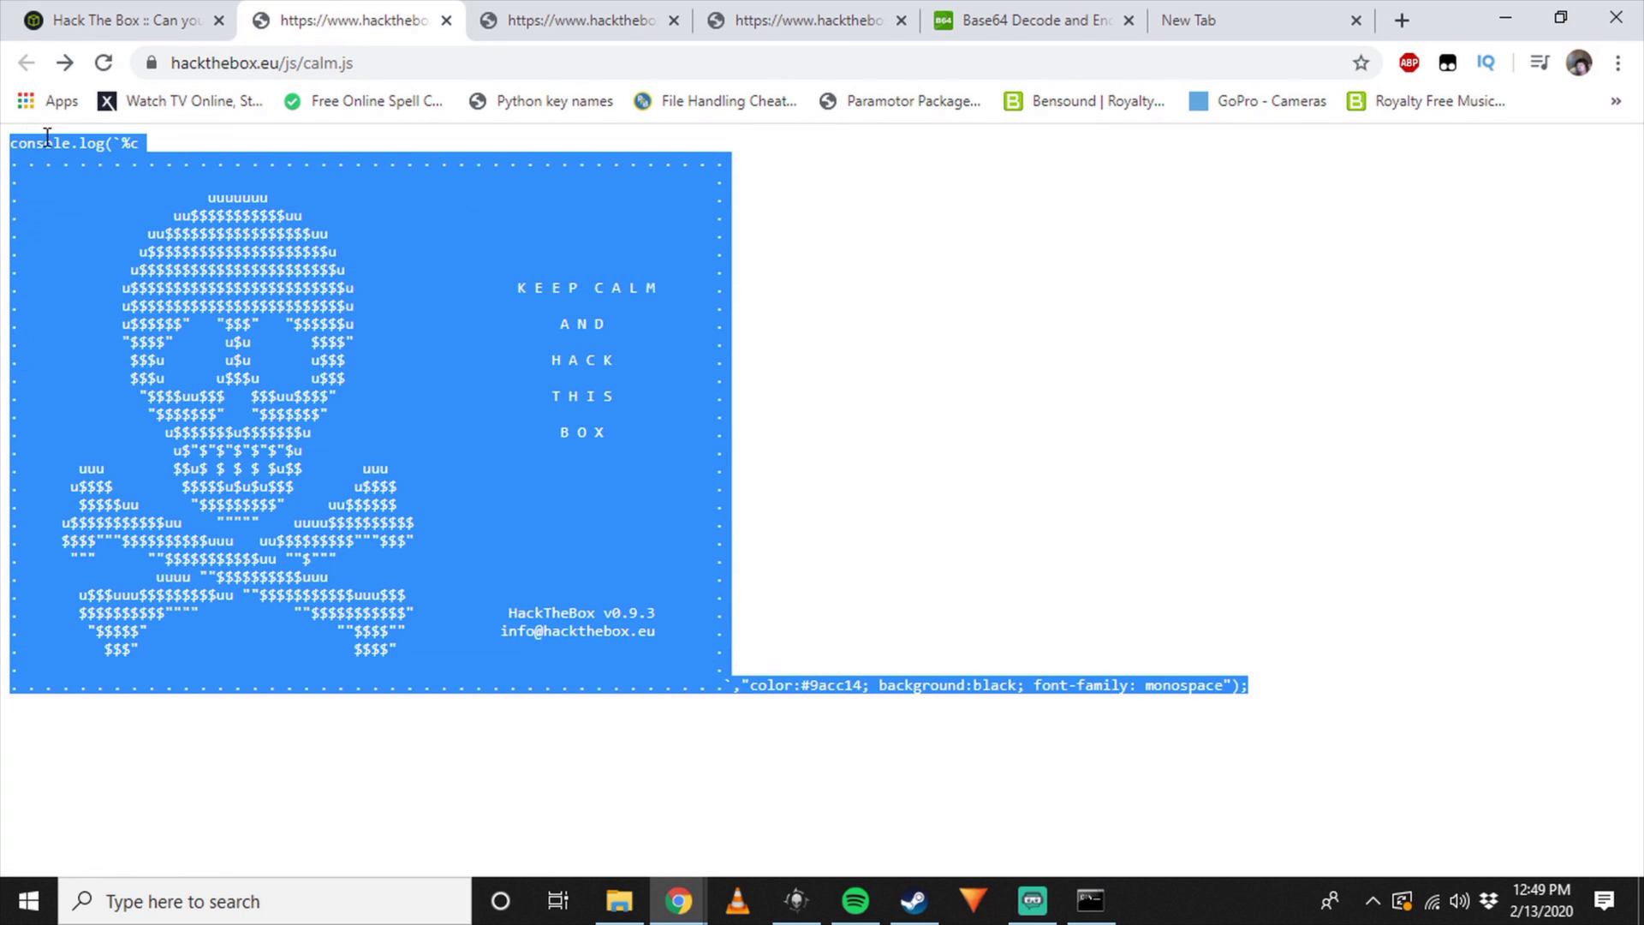
pyautogui.click(169, 142)
pyautogui.click(446, 21)
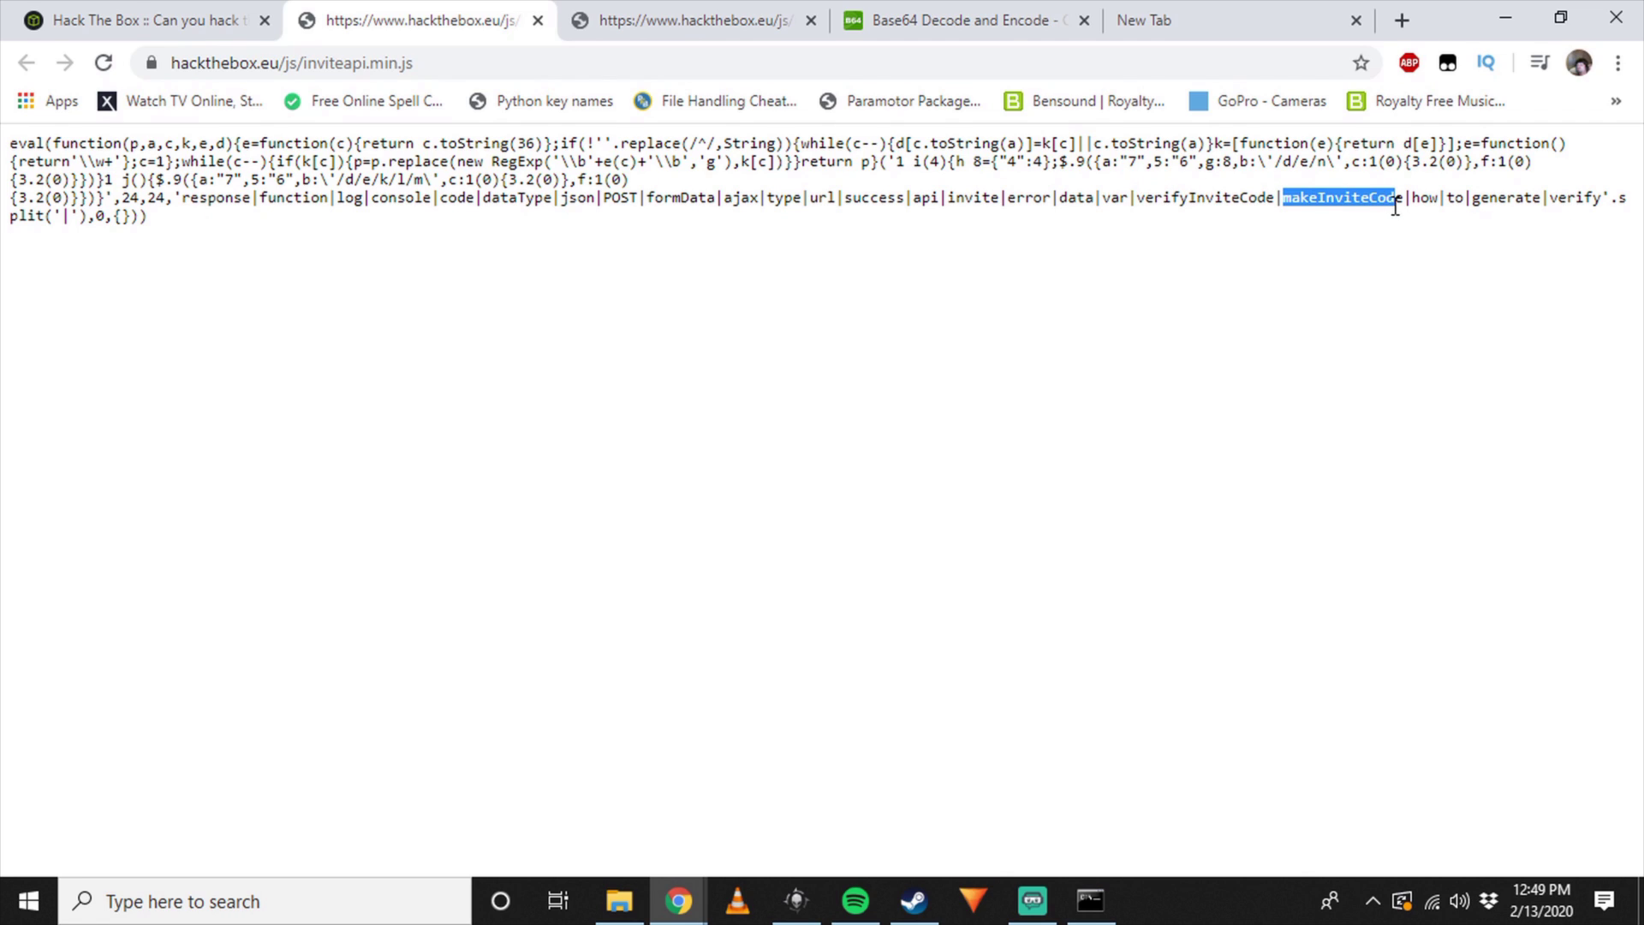
# Step: Highlight the makeInviteCode name in inviteapi.min.js and bring up the full console on the invite page
pyautogui.moveTo(1396, 207); pyautogui.dragTo(1405, 200)
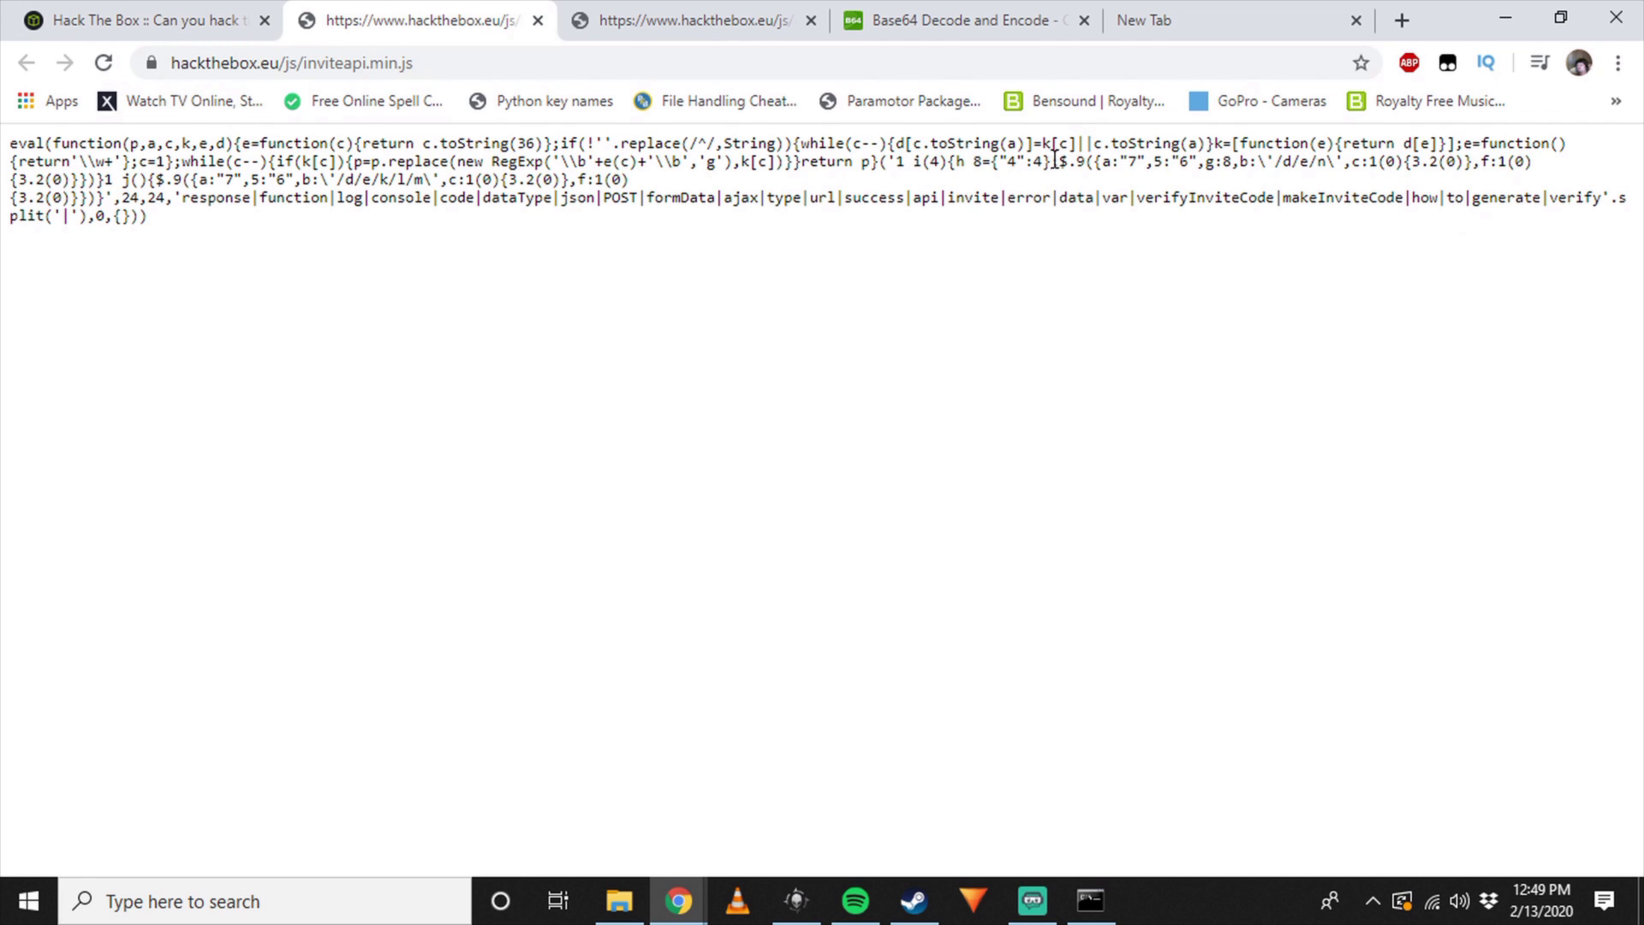
pyautogui.click(101, 24)
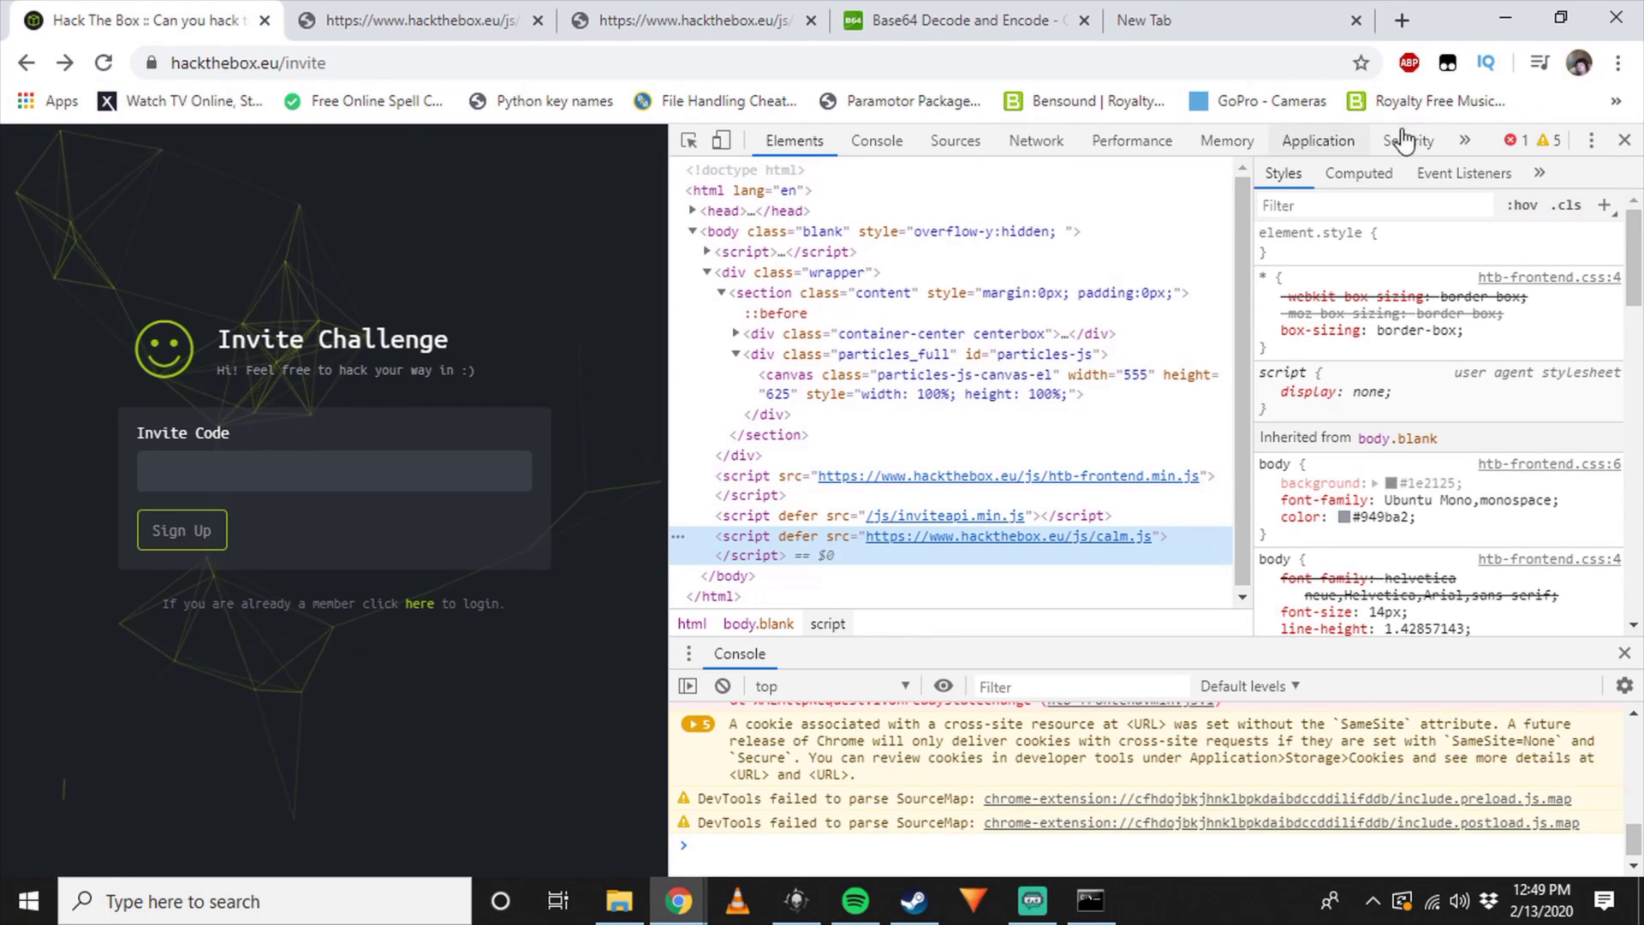
pyautogui.click(877, 140)
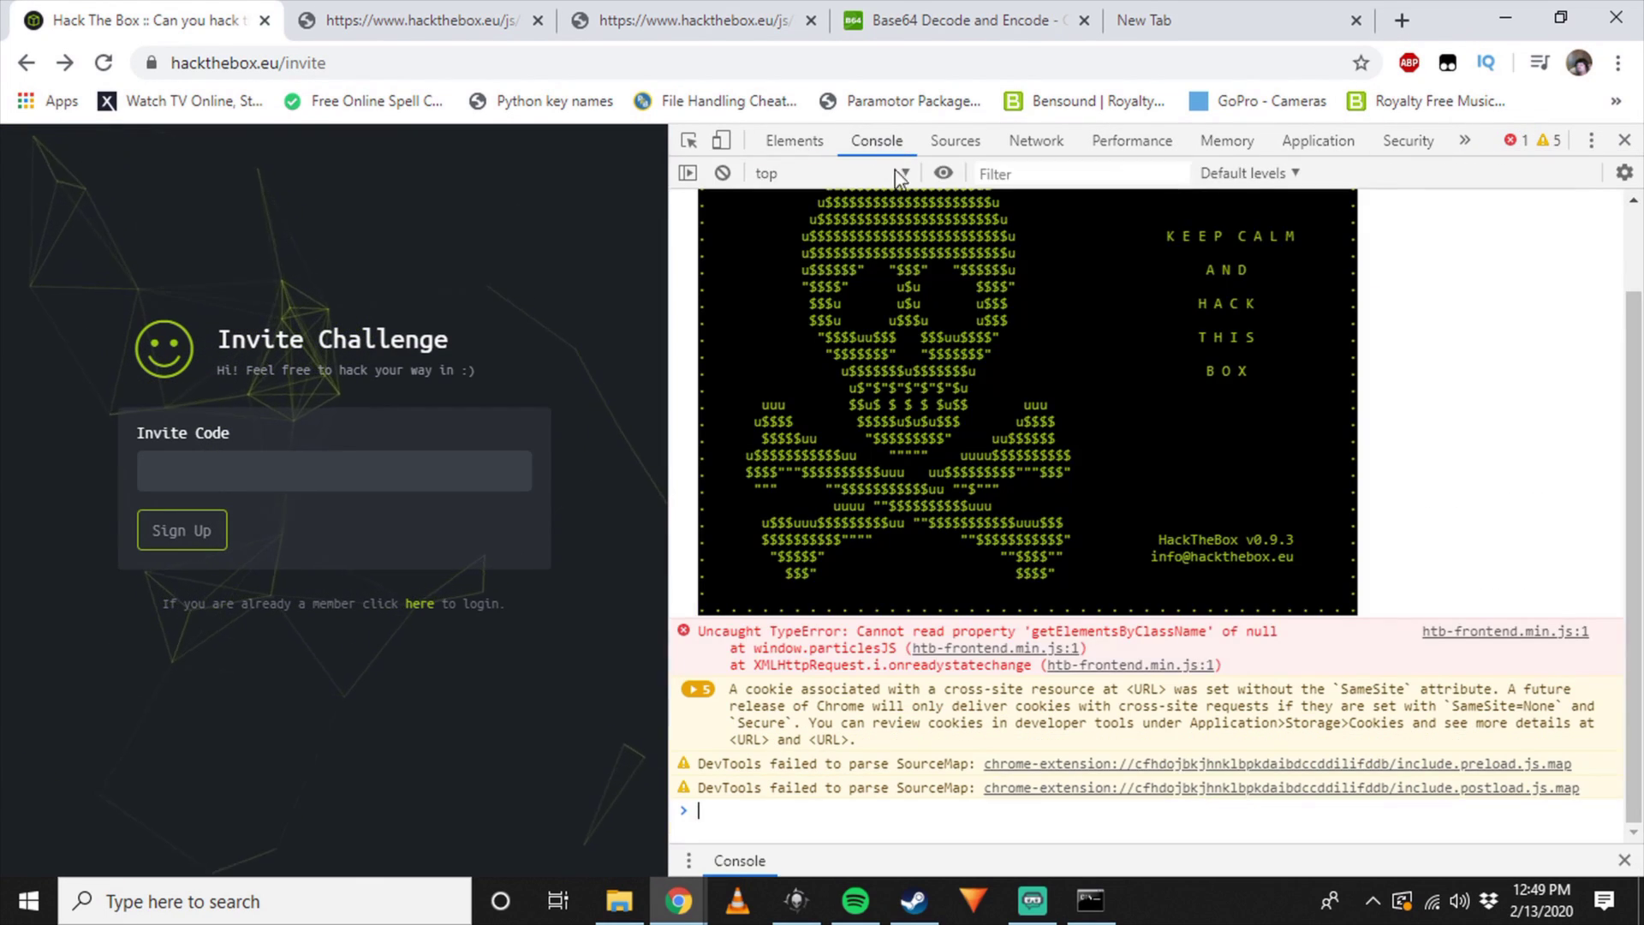
pyautogui.scroll(2, 1031, 447)
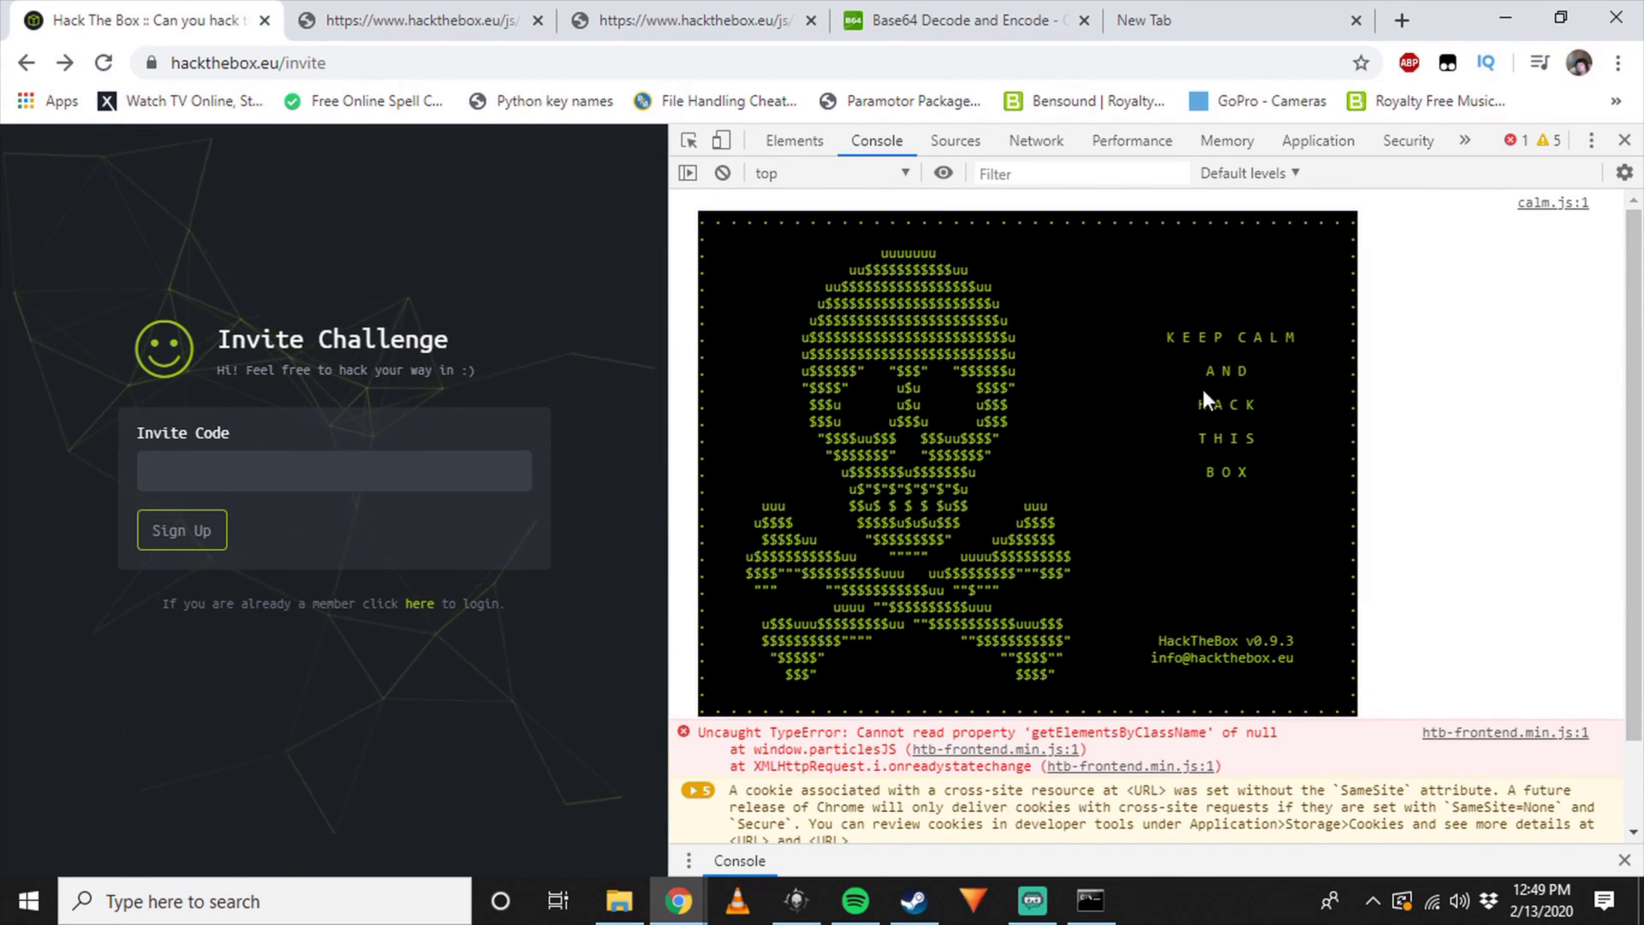
pyautogui.scroll(-2, 1087, 627)
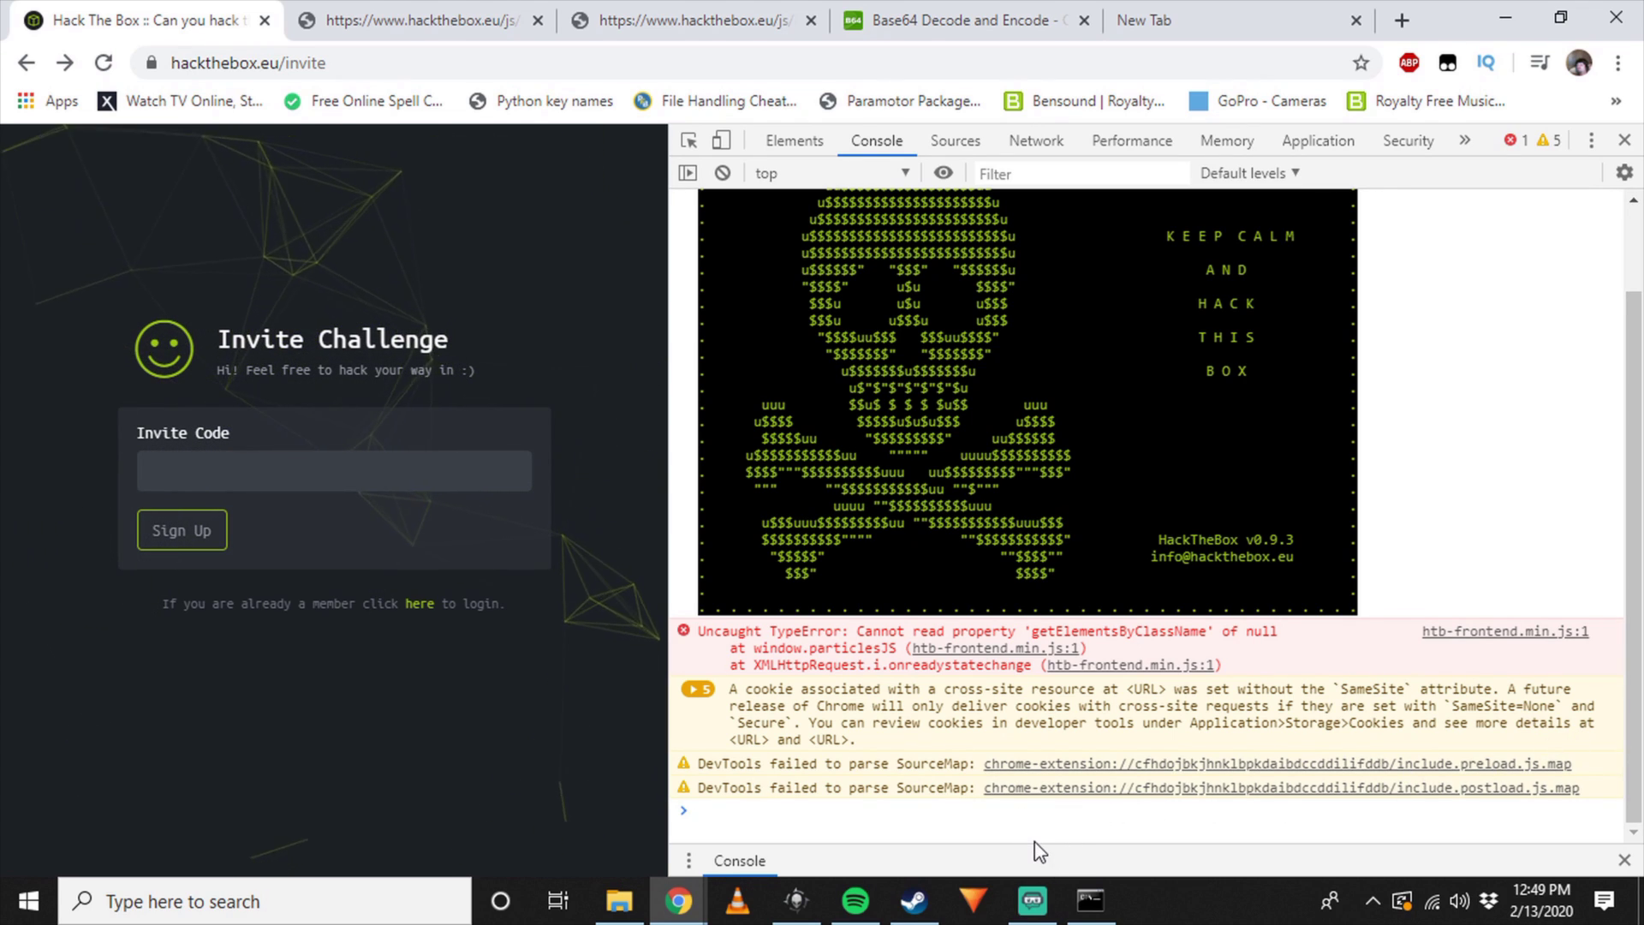
# Step: Run makeInviteCode() in the invite page's console
pyautogui.write('maek')
pyautogui.press('BackSpace')
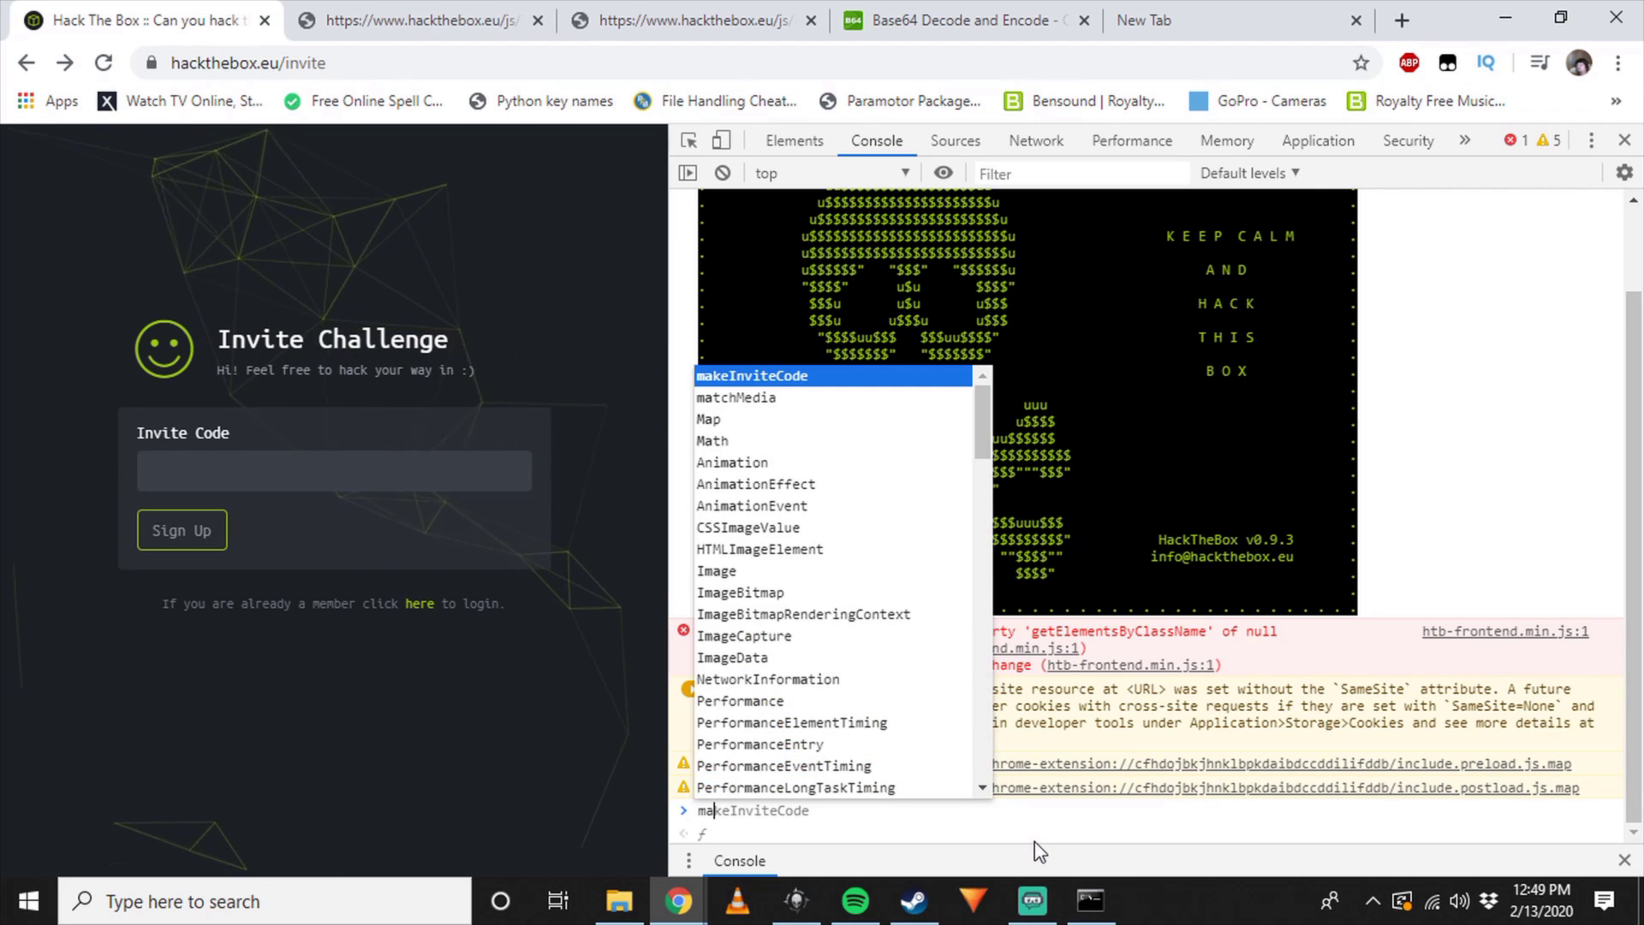
pyautogui.write('keInviteCode')
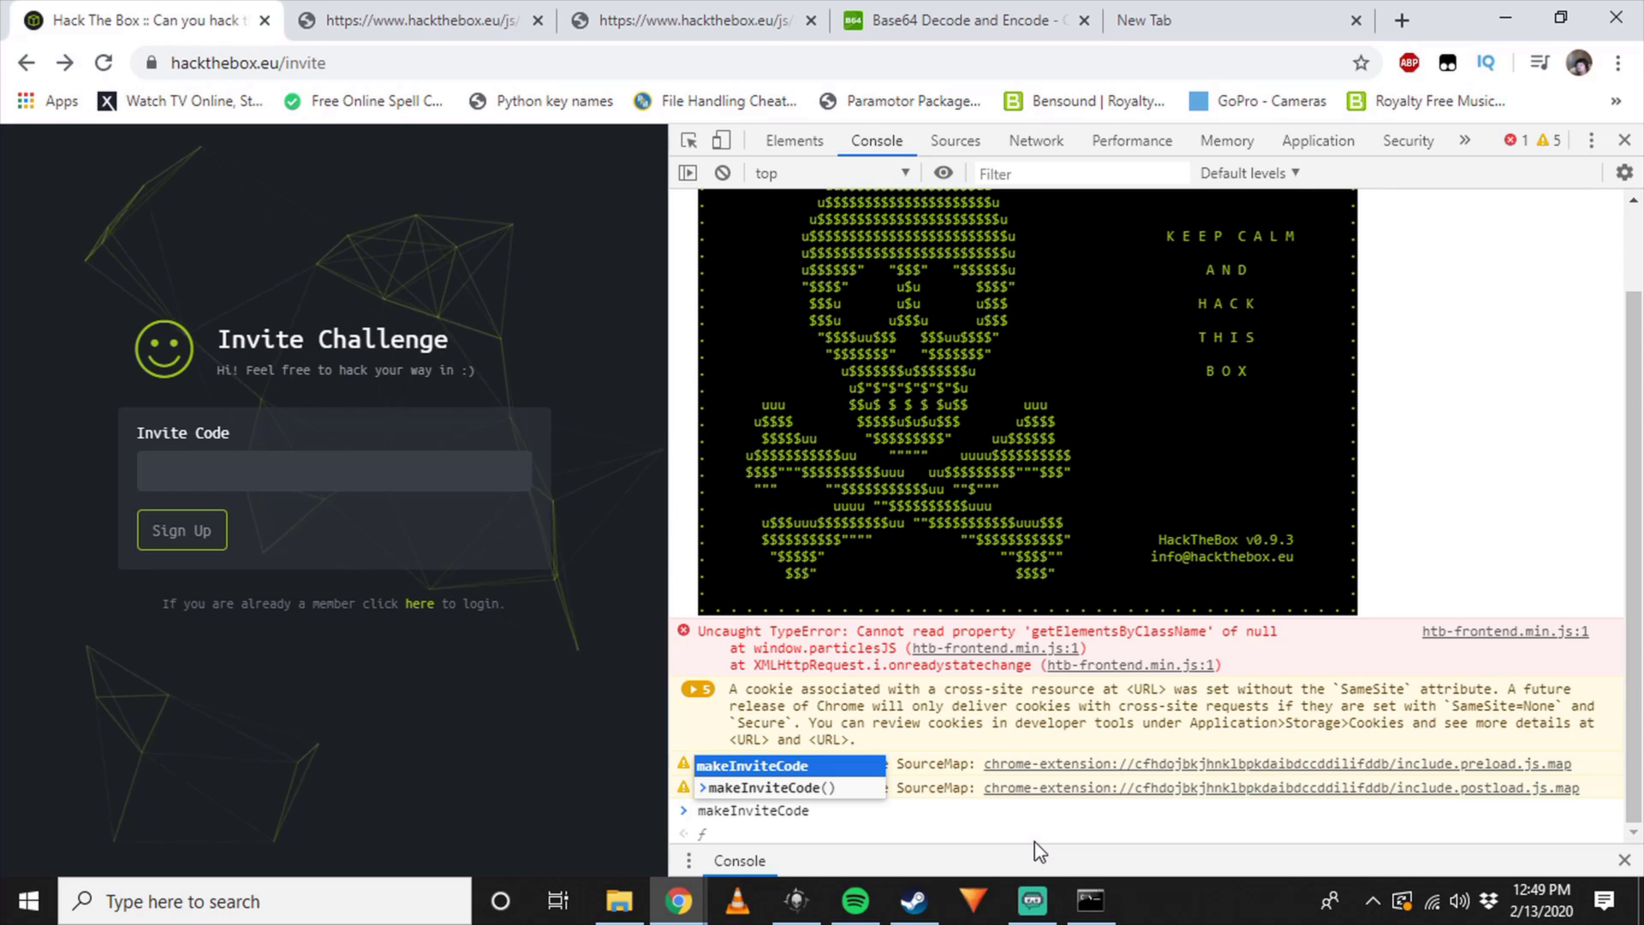
pyautogui.write('()')
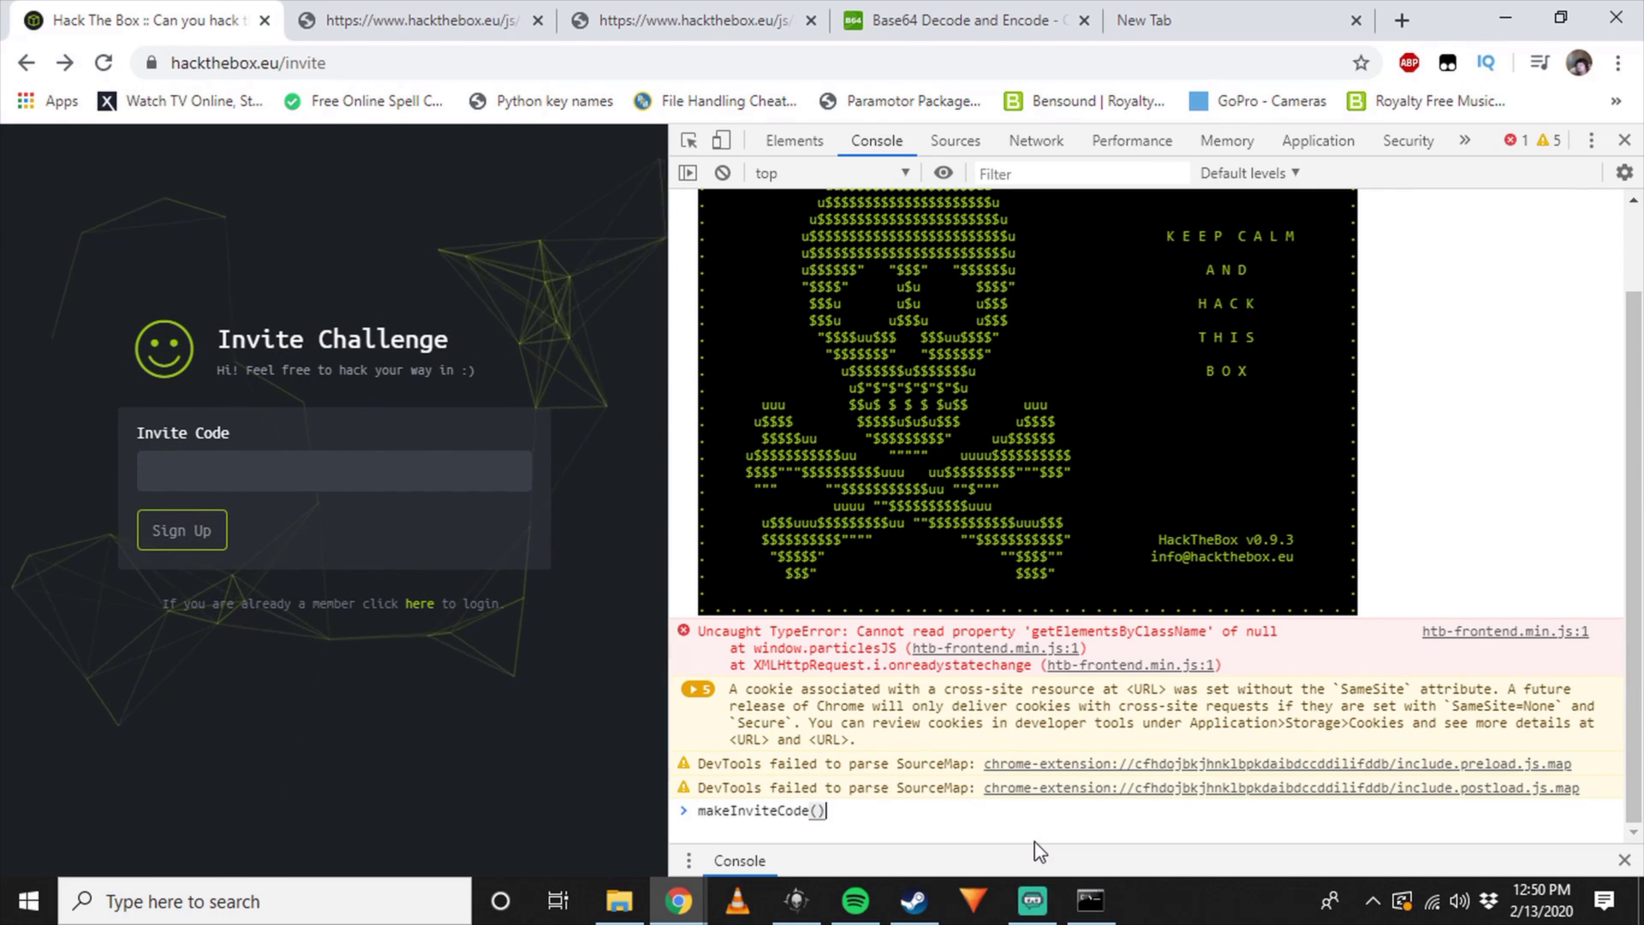
pyautogui.press('Return')
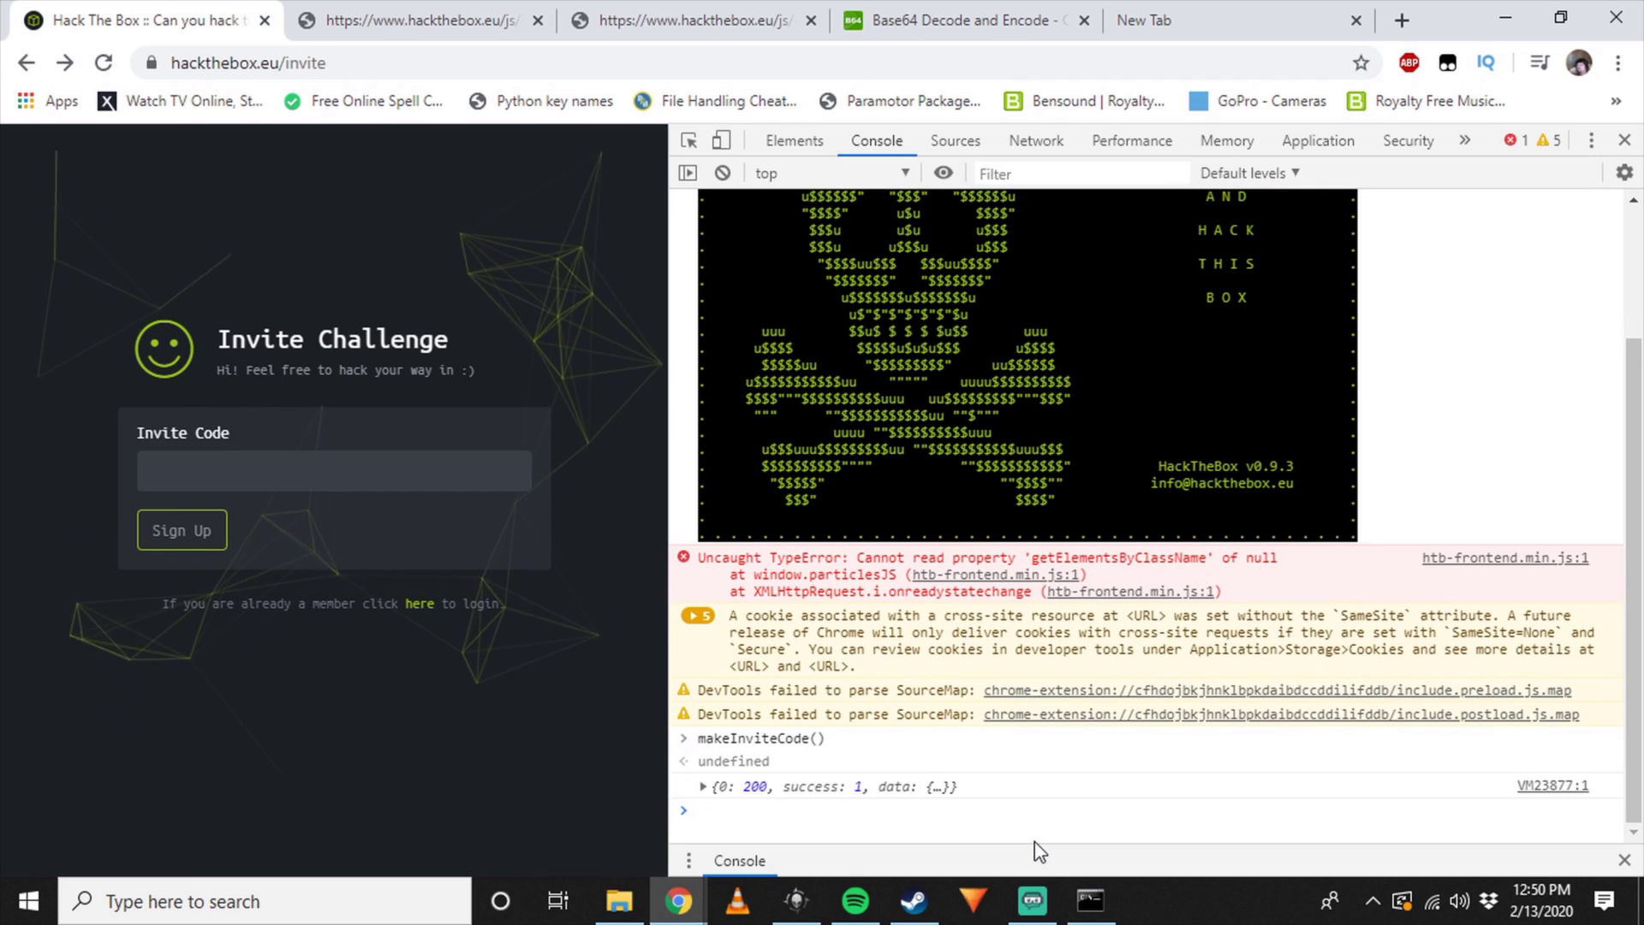
# Step: Expand the returned object and its nested data property, and copy the encoded text string
pyautogui.click(704, 787)
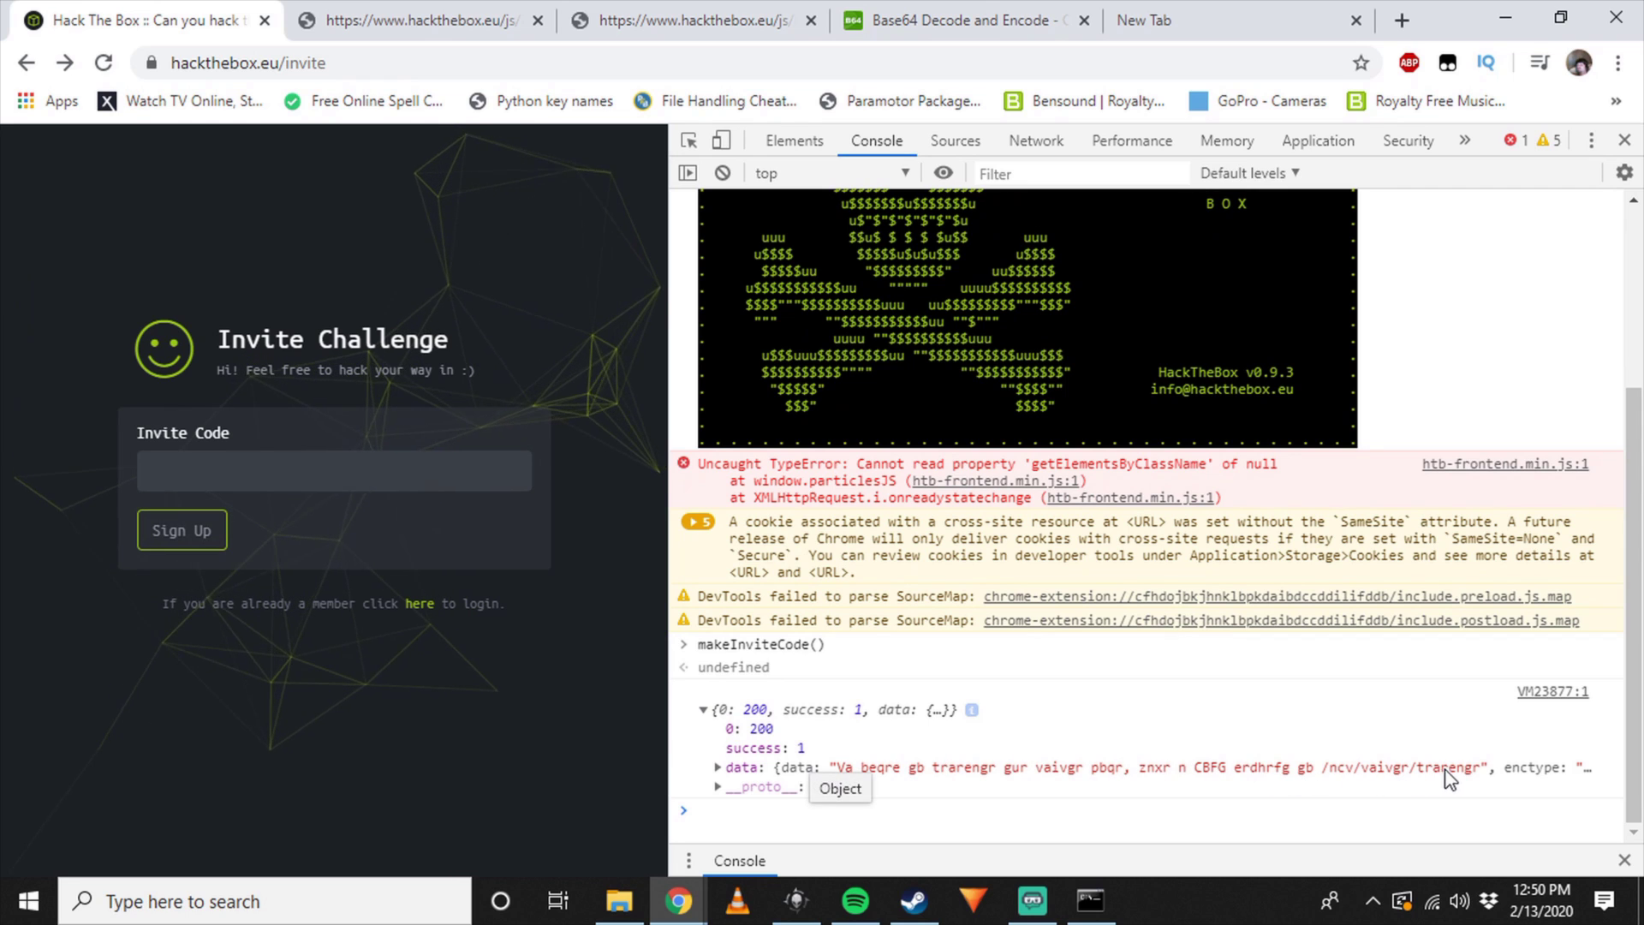
pyautogui.click(718, 768)
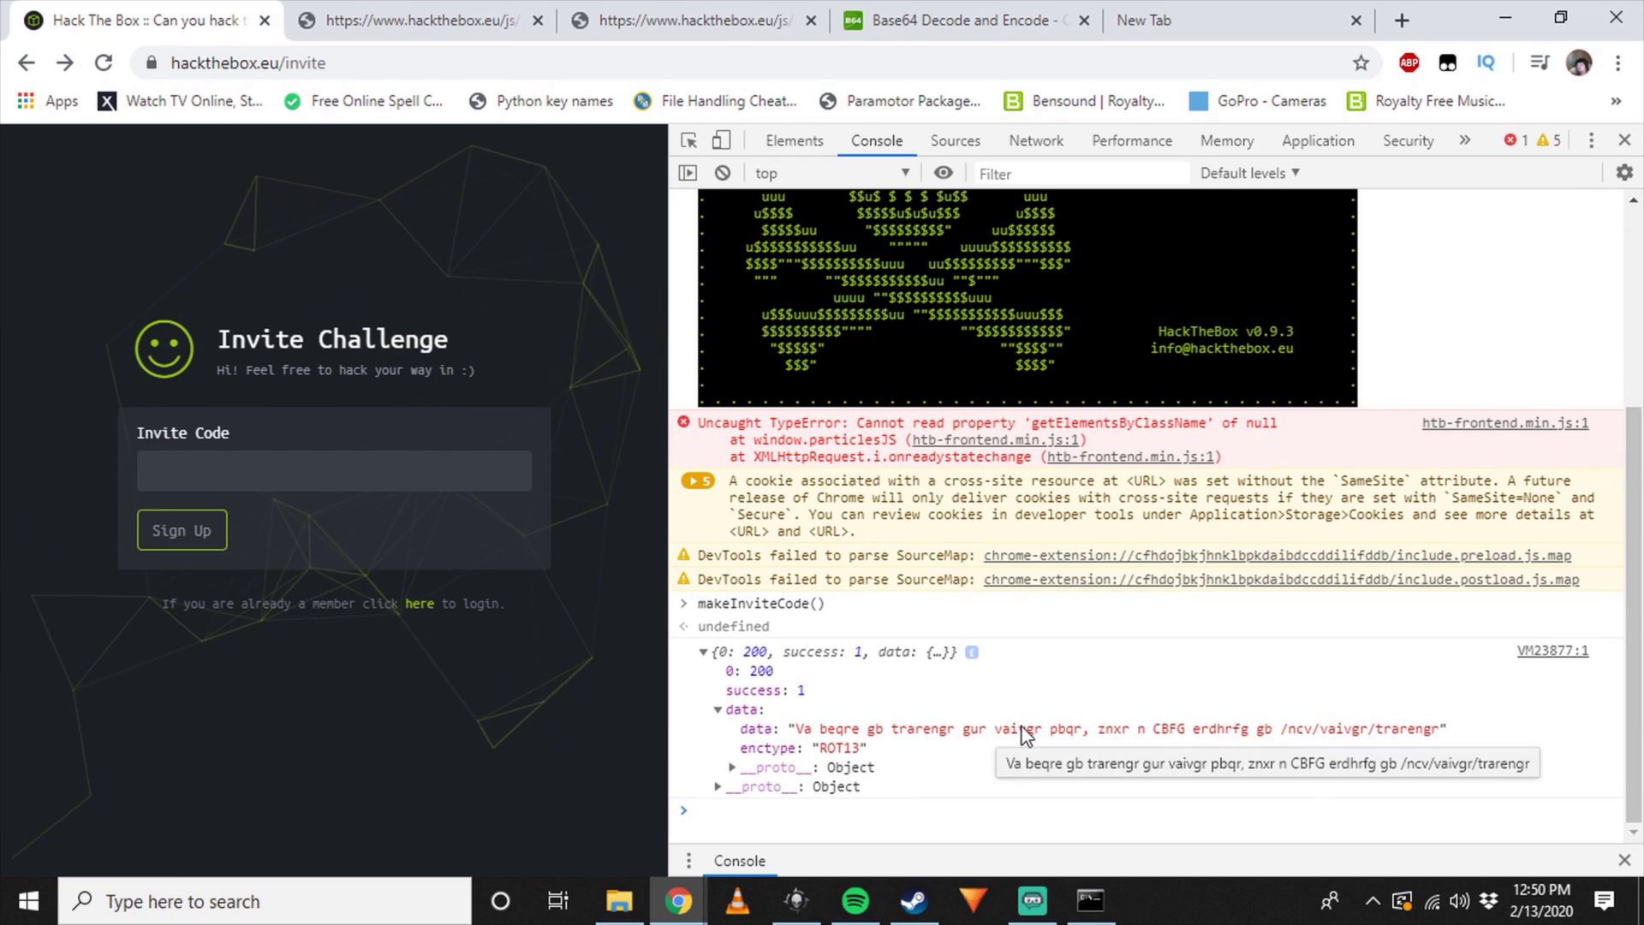
pyautogui.tripleClick(1160, 734)
pyautogui.click(1164, 743)
pyautogui.rightClick(1163, 742)
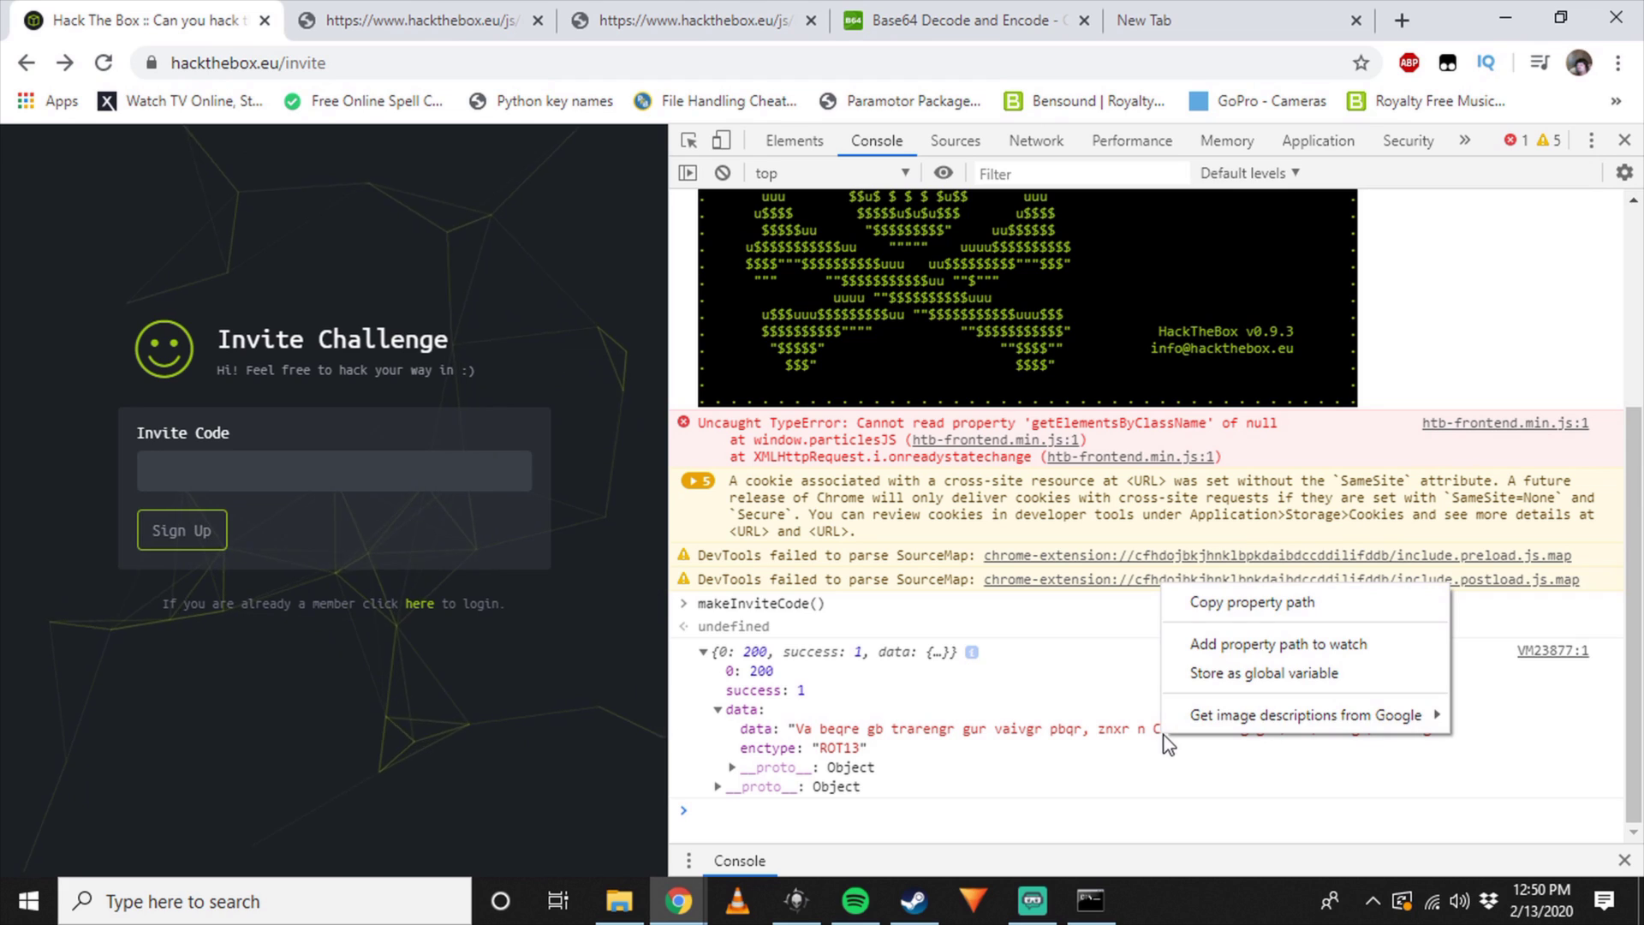
pyautogui.click(1139, 734)
pyautogui.doubleClick(1135, 733)
pyautogui.hotkey('ctrl', 'c')
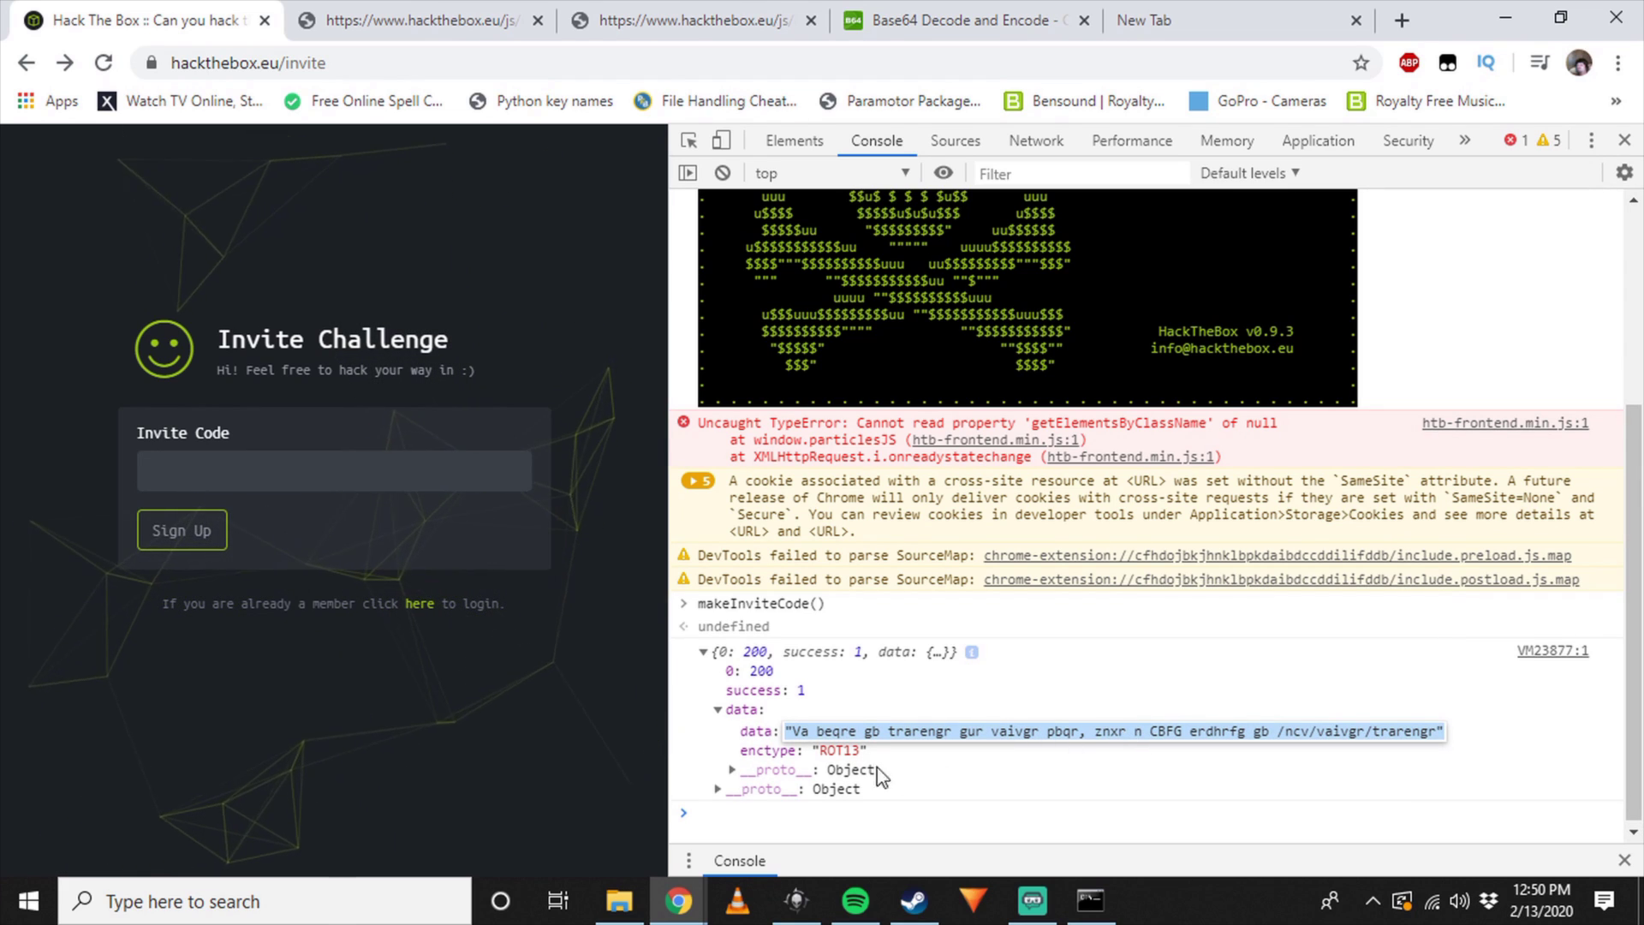
# Step: Switch to the blank new tab and close the Base64 Decode and Encode tab
pyautogui.click(1342, 12)
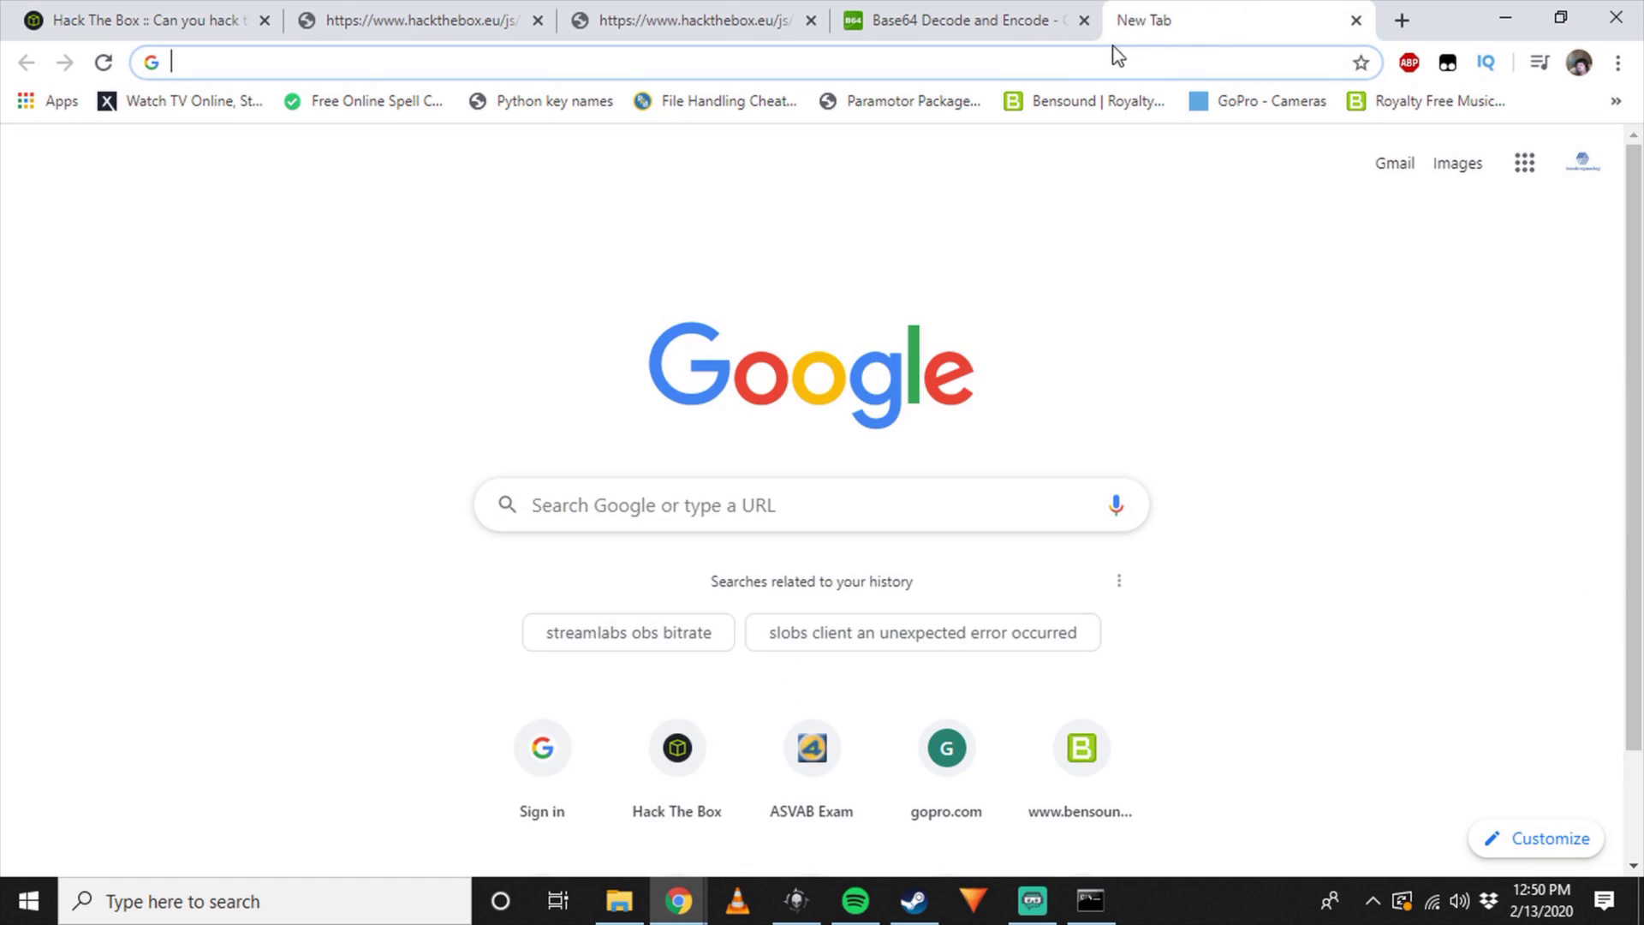
pyautogui.click(1081, 23)
pyautogui.click(1084, 20)
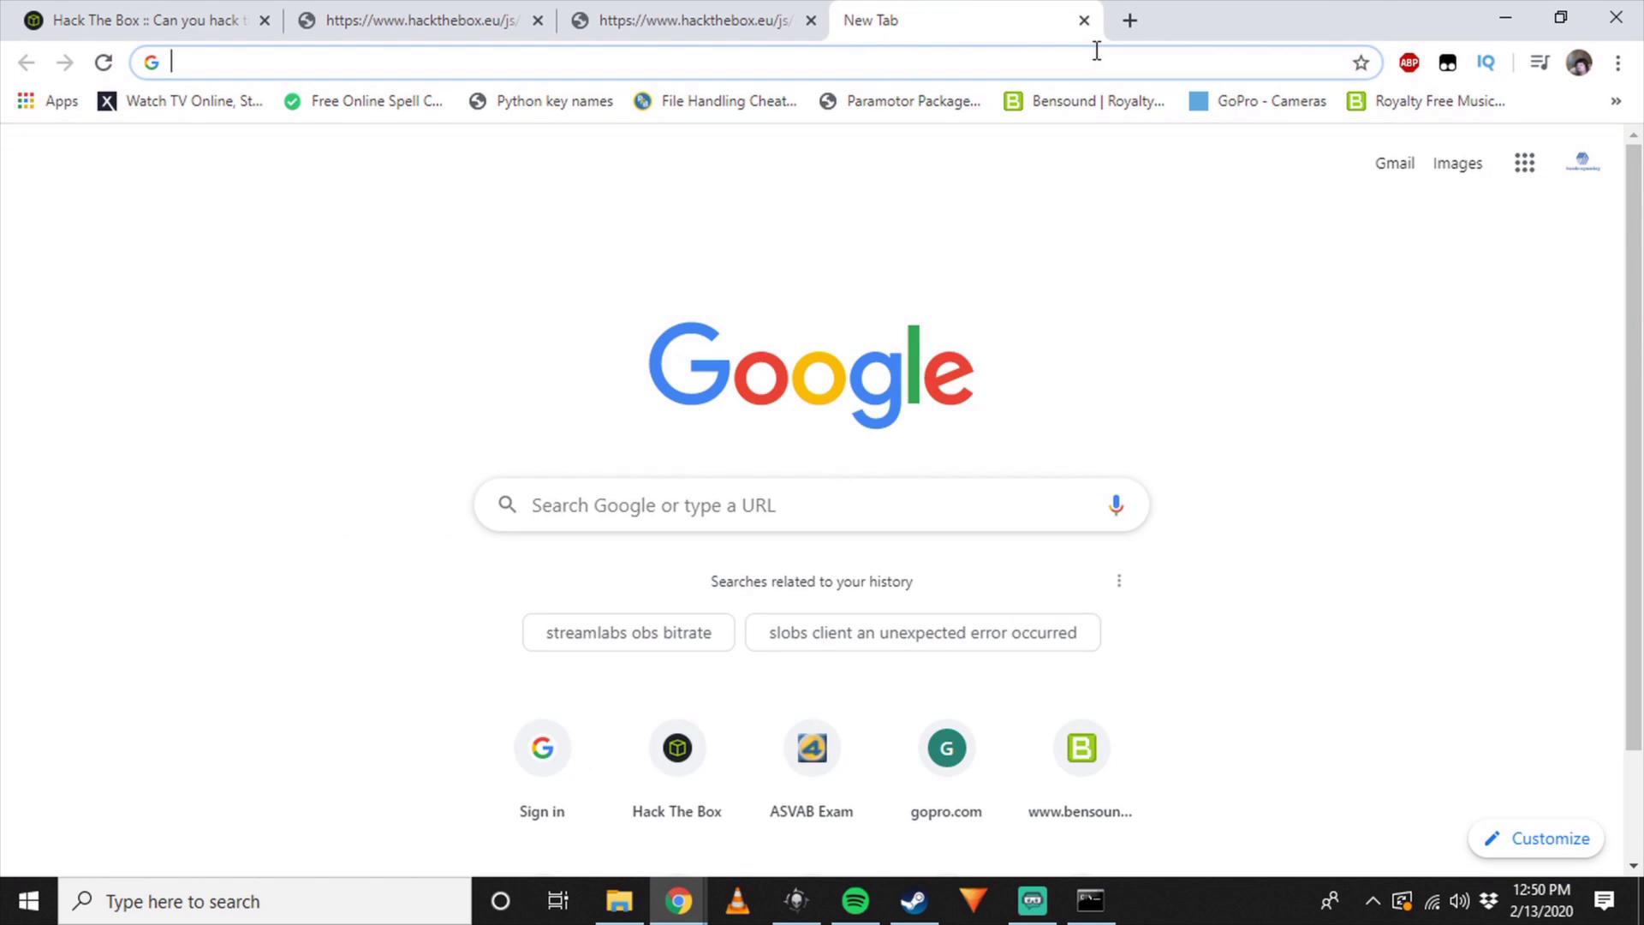
# Step: Search the web for "rot13 decode" and open the rot13.com result
pyautogui.write('ro')
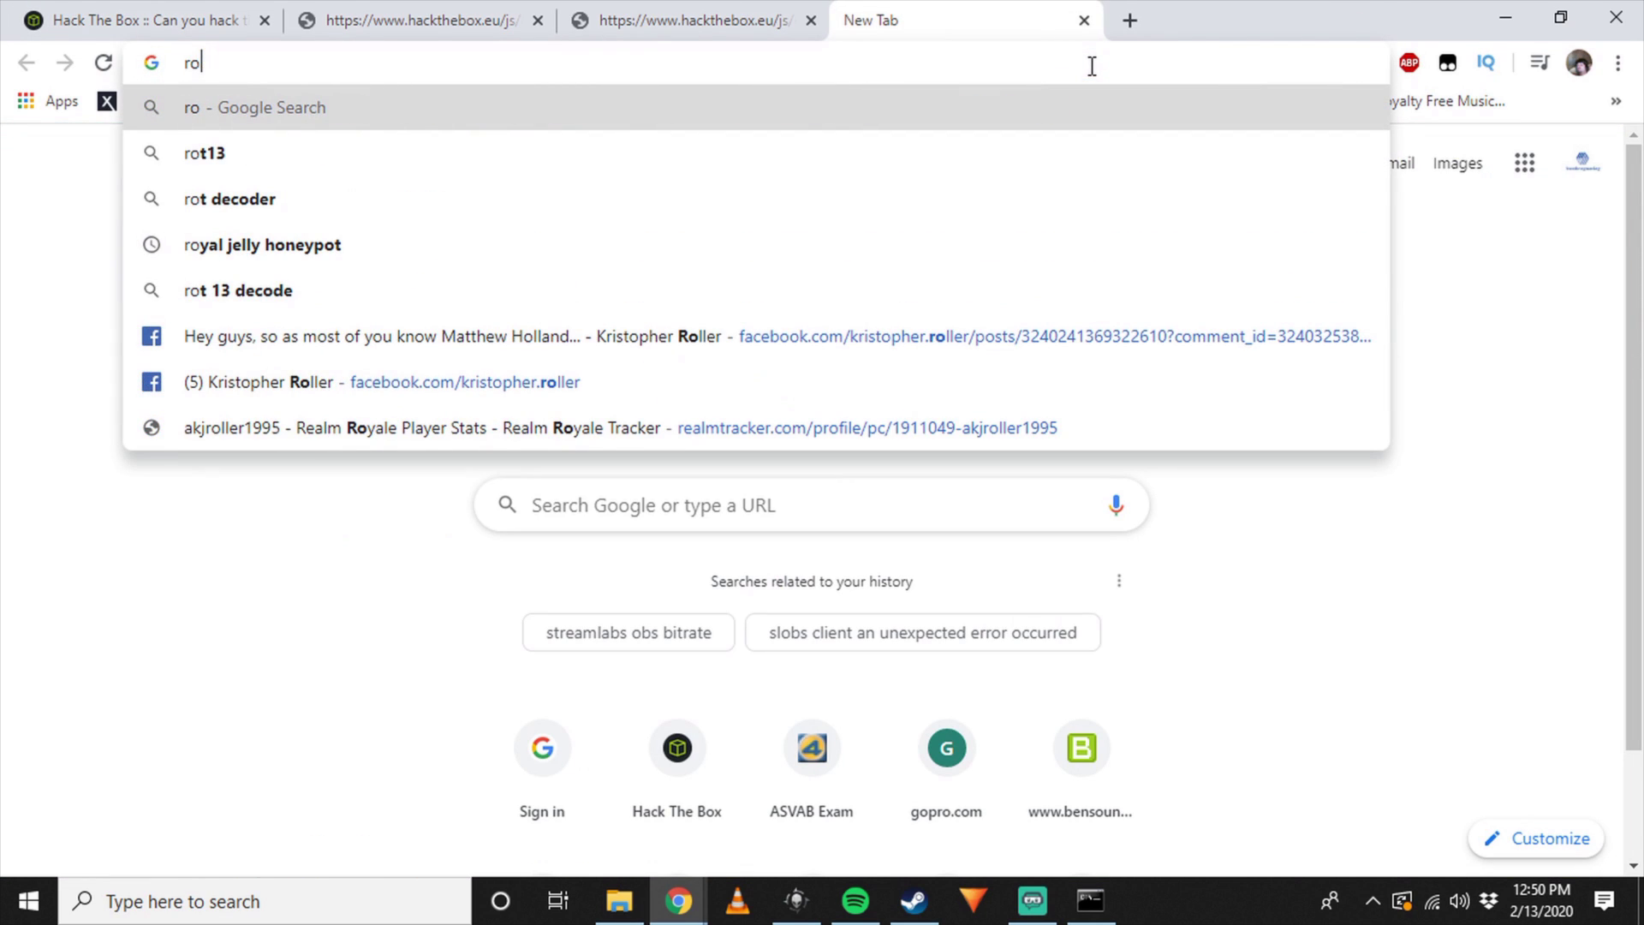
pyautogui.write('t13 d')
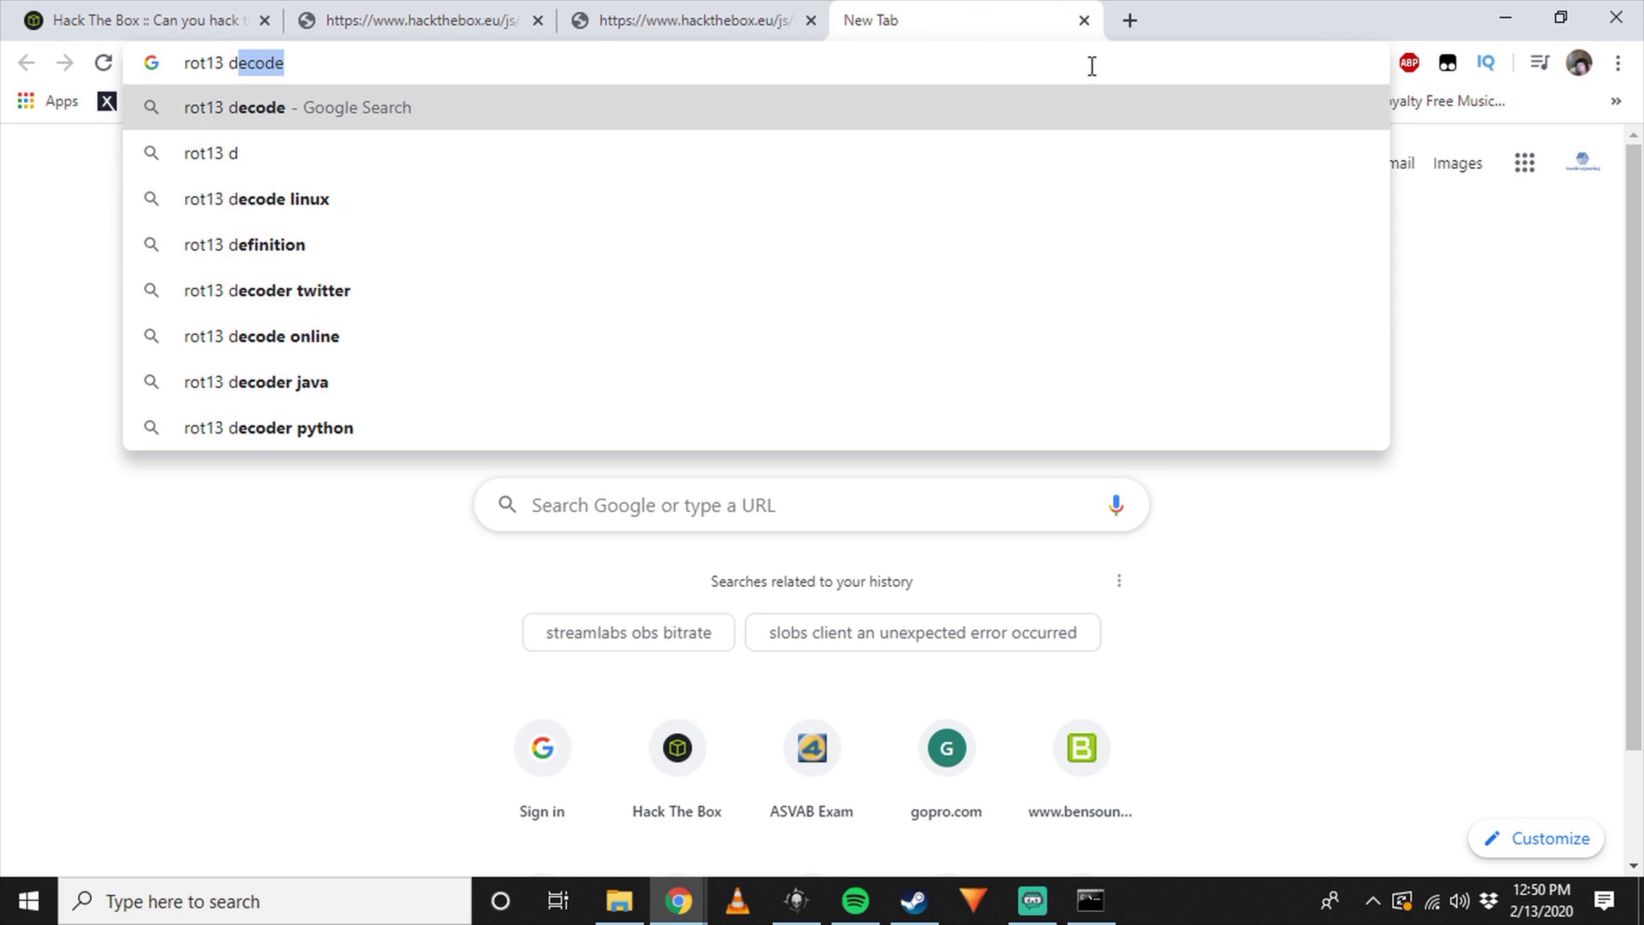
pyautogui.press('Return')
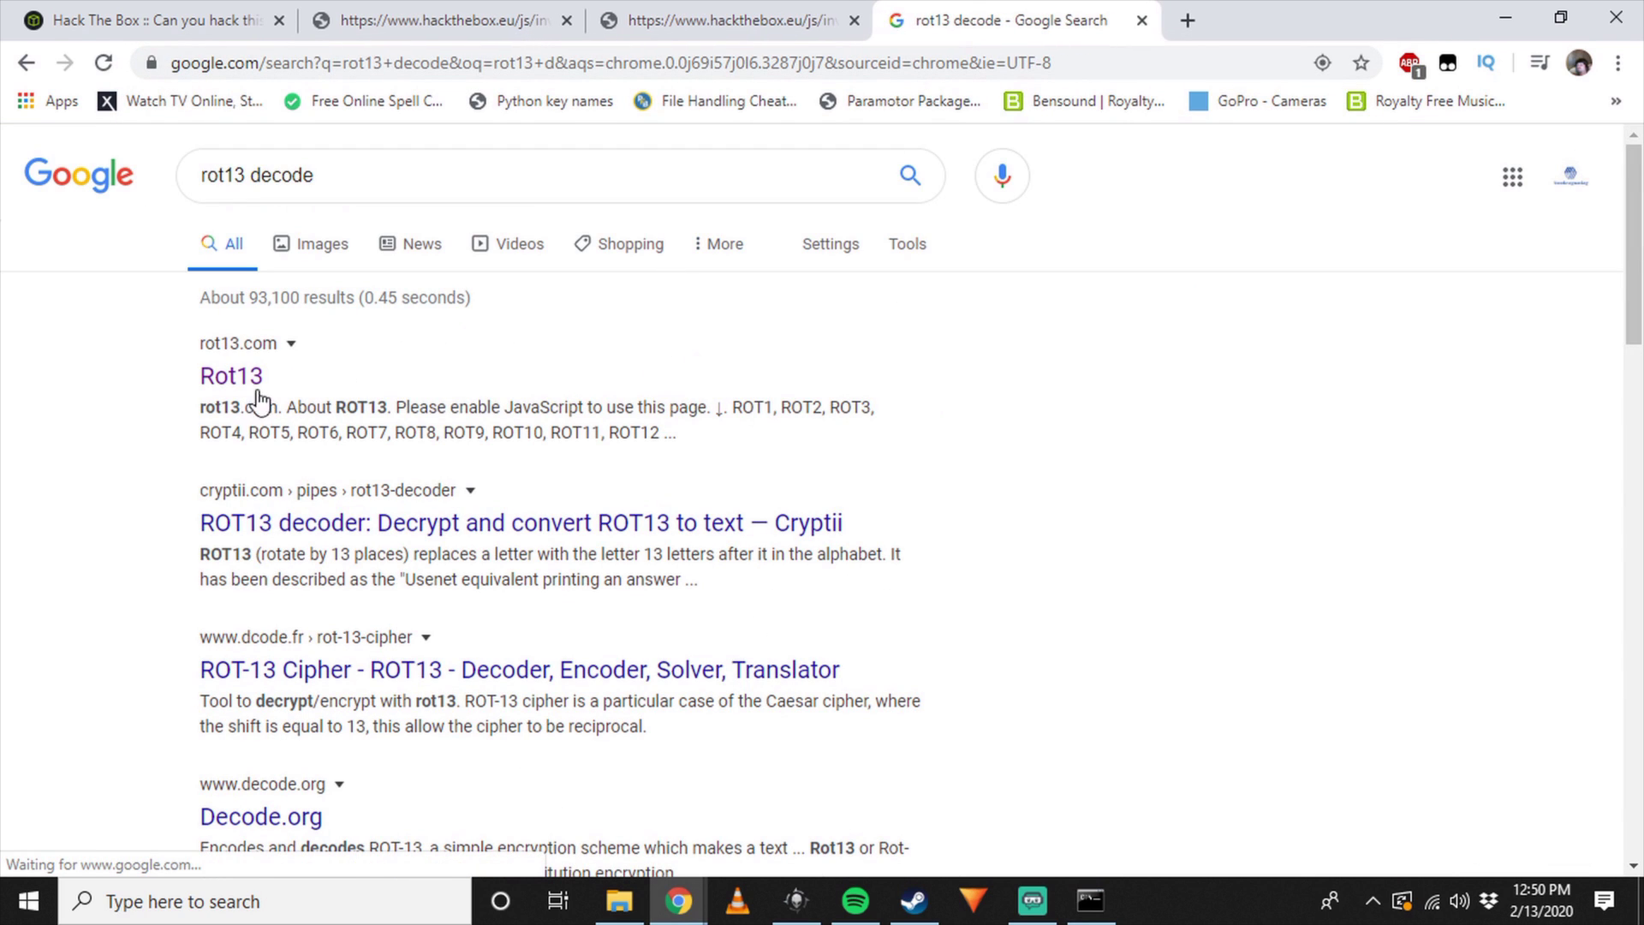
pyautogui.click(253, 379)
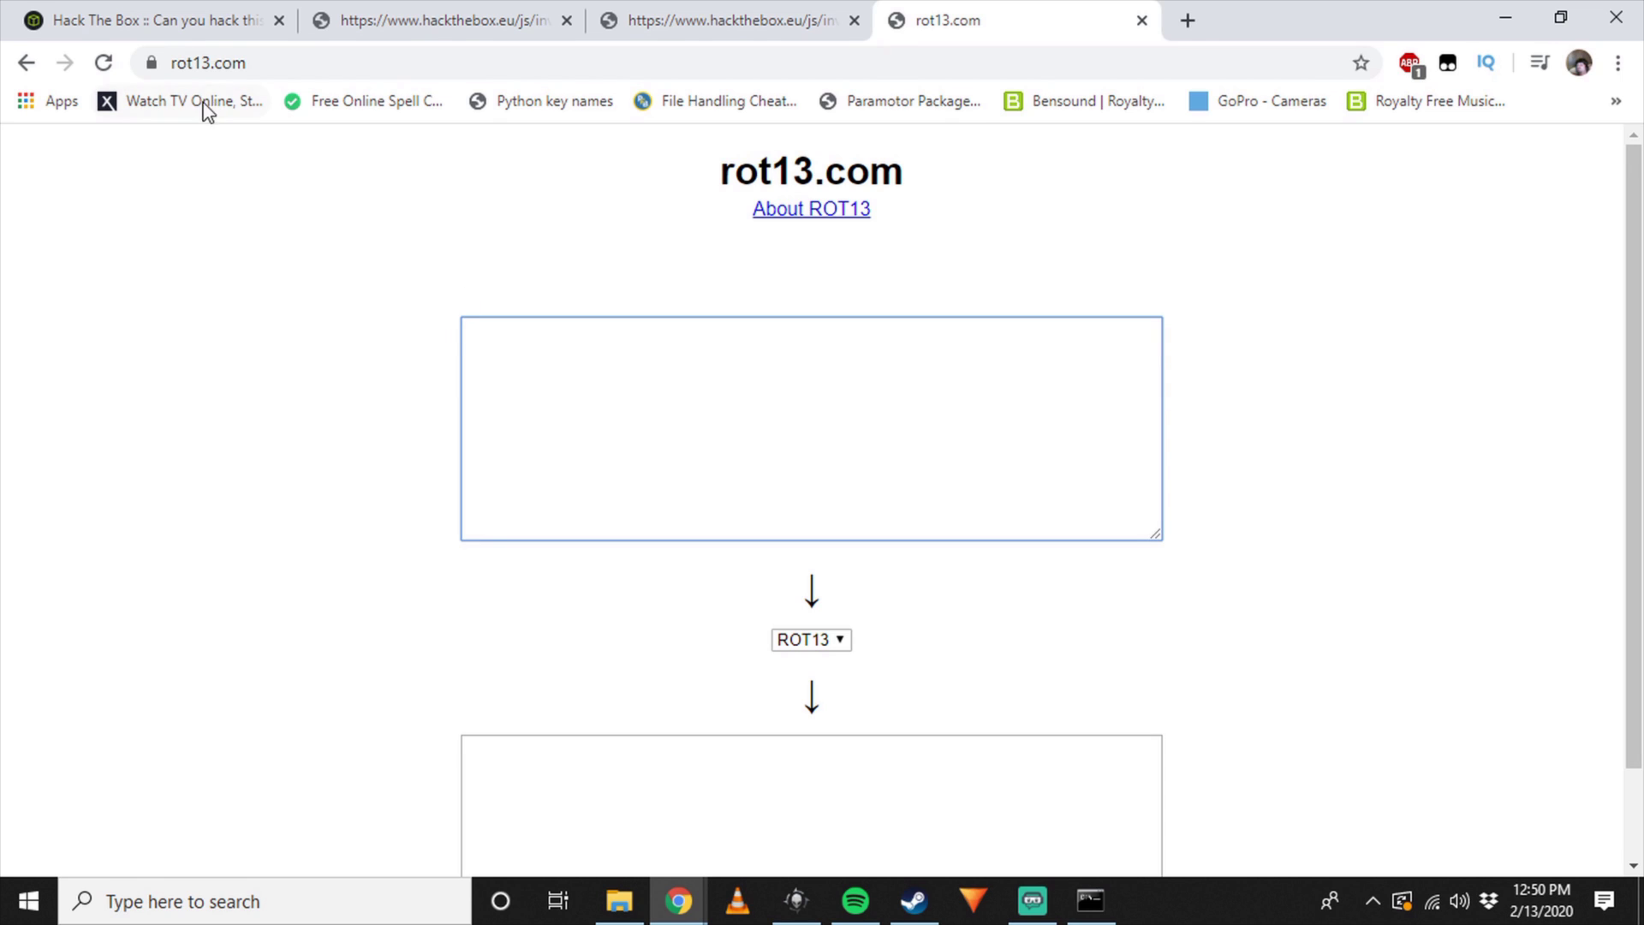
# Step: Check the response's enctype on the invite page, and decode the copied string with ROT13 on rot13.com
pyautogui.click(163, 20)
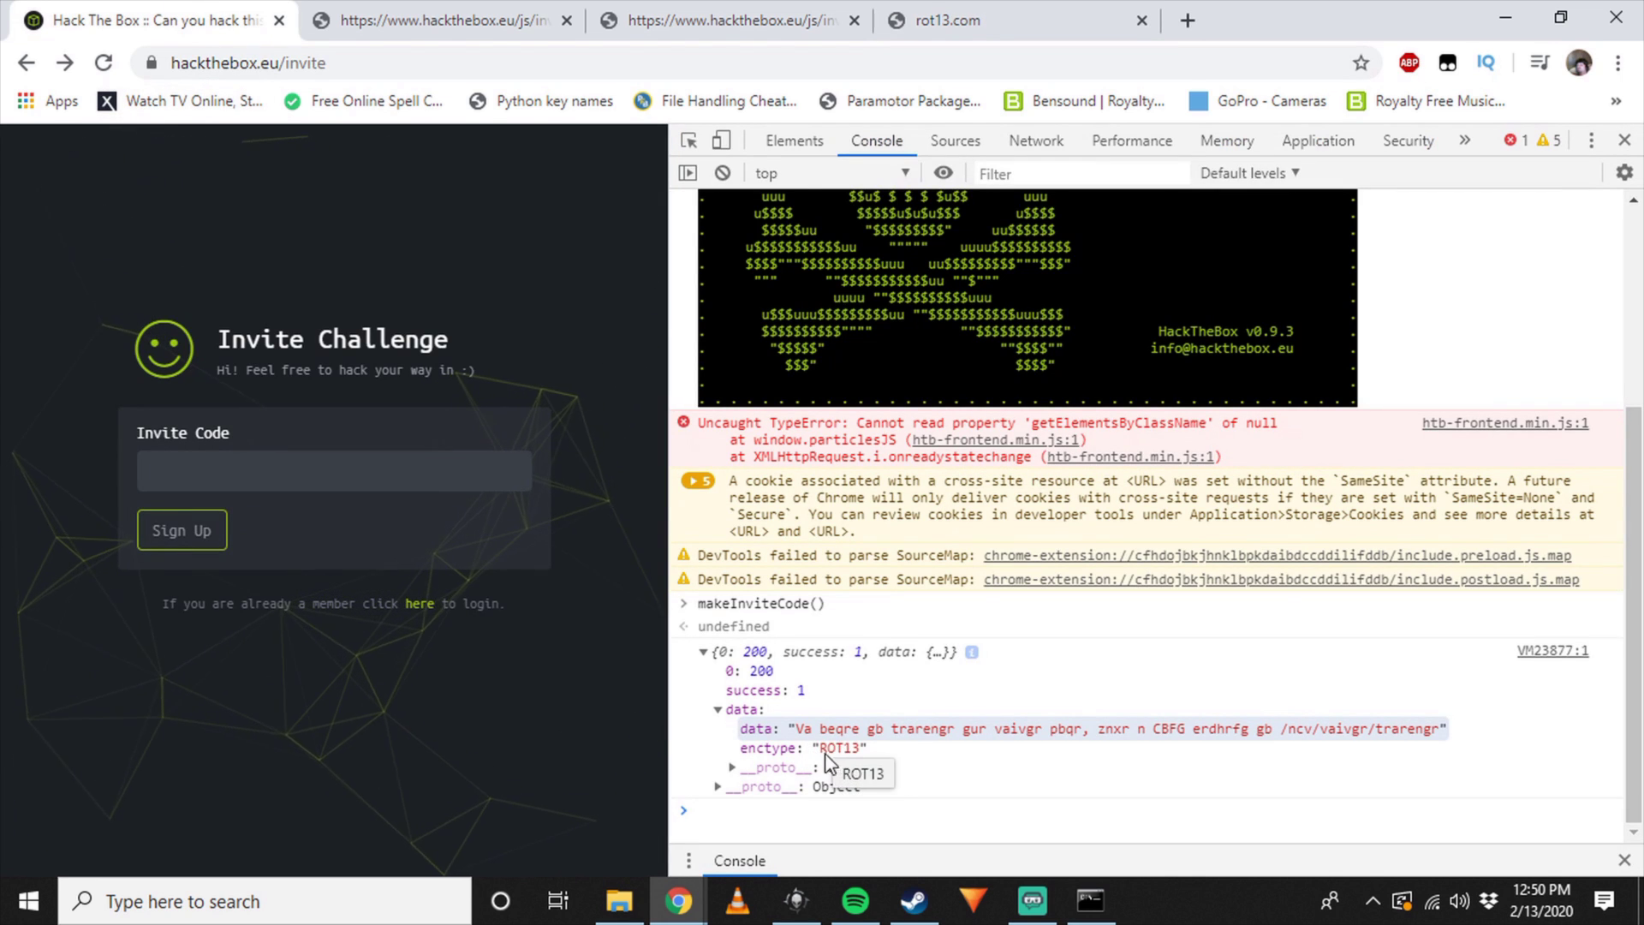
pyautogui.click(951, 22)
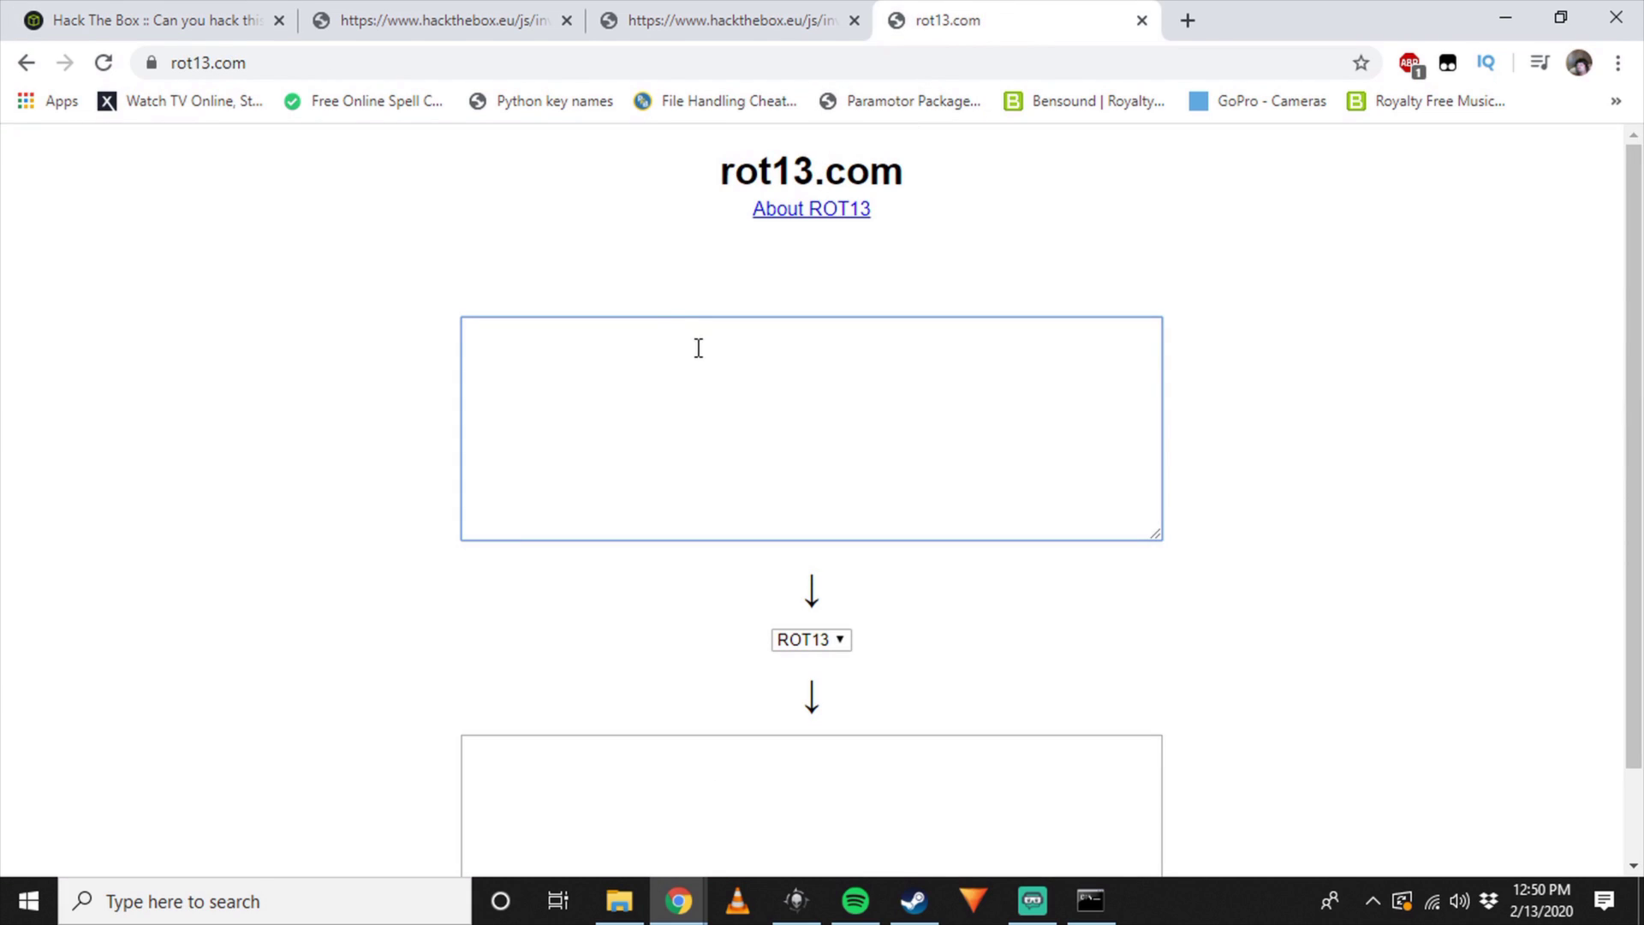
pyautogui.hotkey('ctrl', 'v')
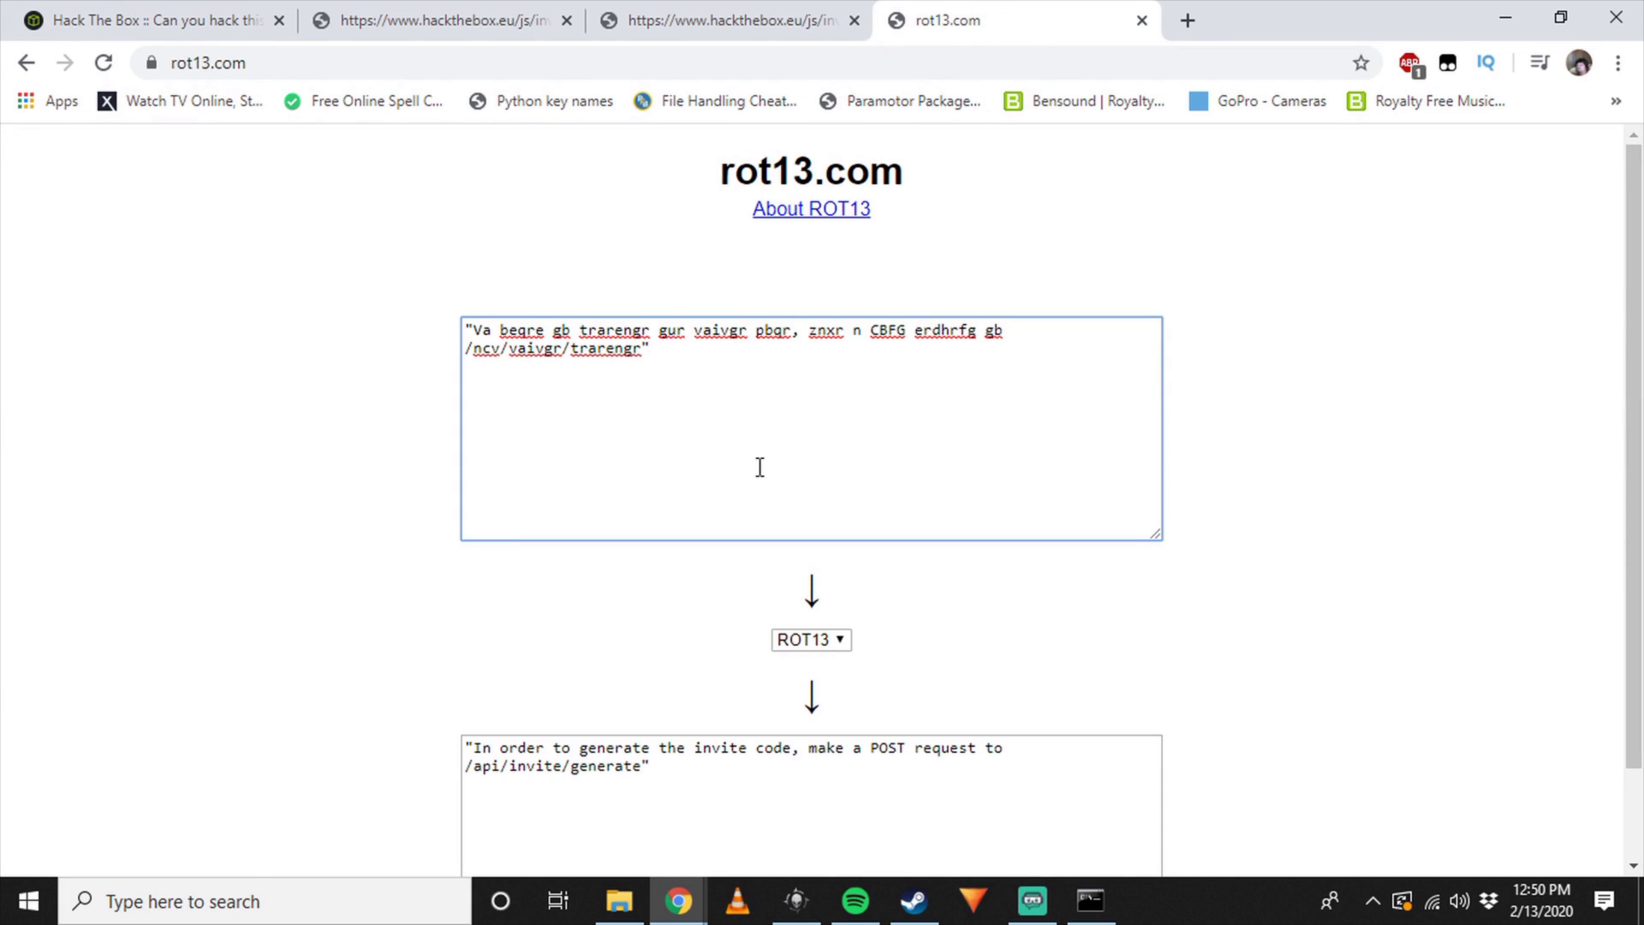
pyautogui.scroll(-1, 759, 471)
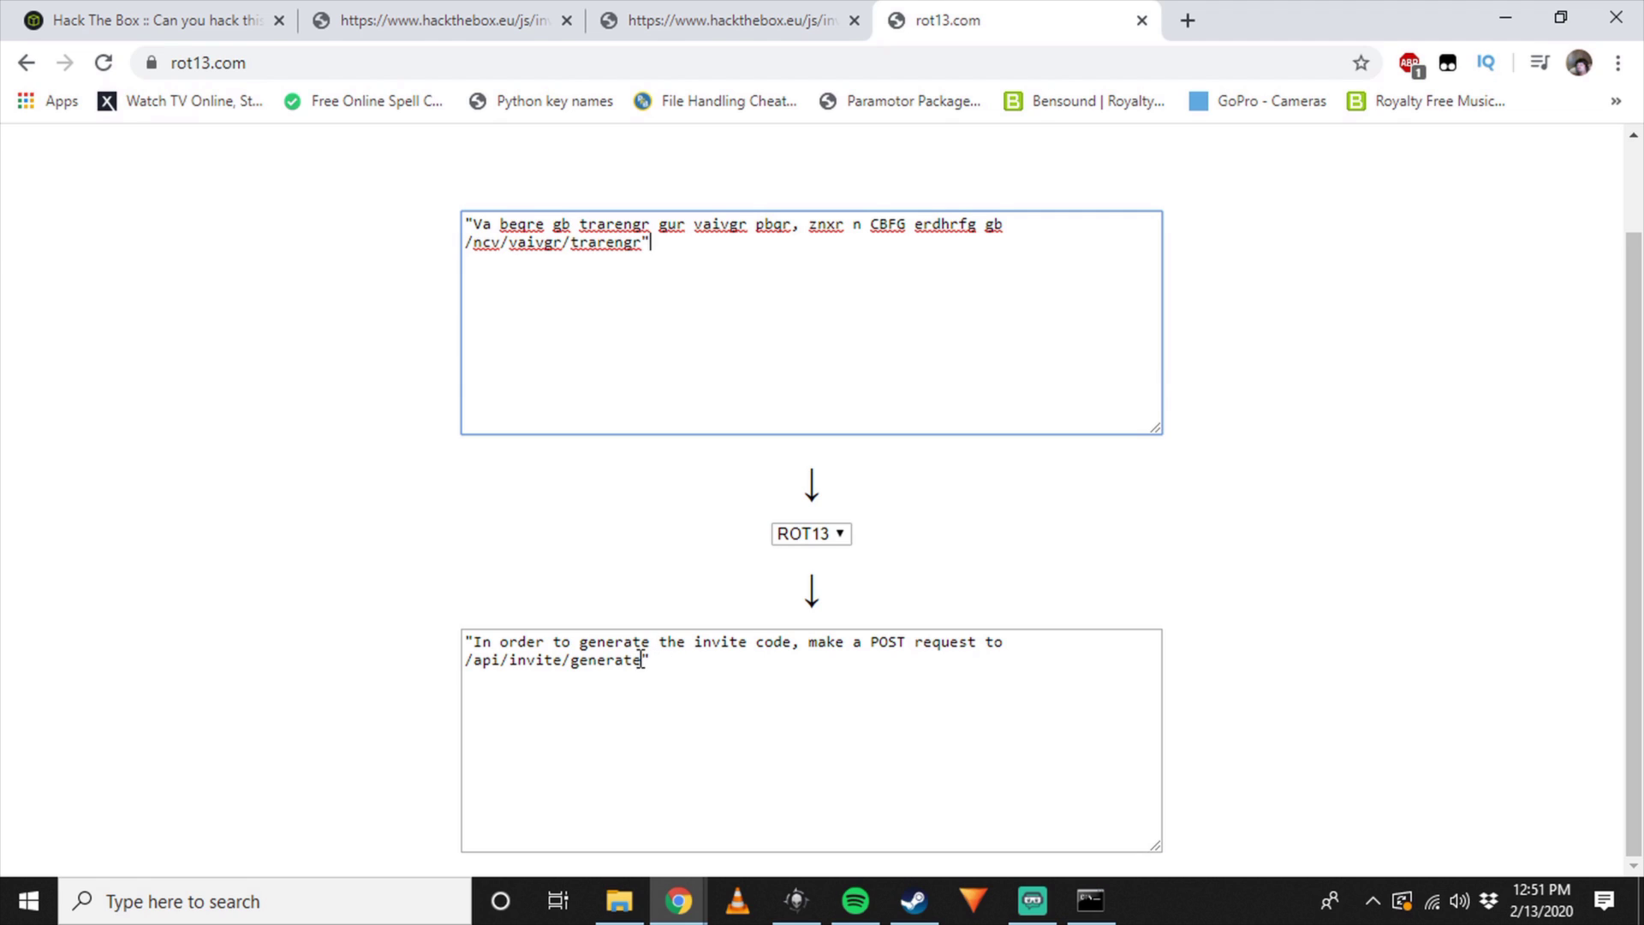
# Step: Highlight the decoded instruction in the ROT13 output to read the request method and API path
pyautogui.moveTo(640, 661); pyautogui.dragTo(474, 644)
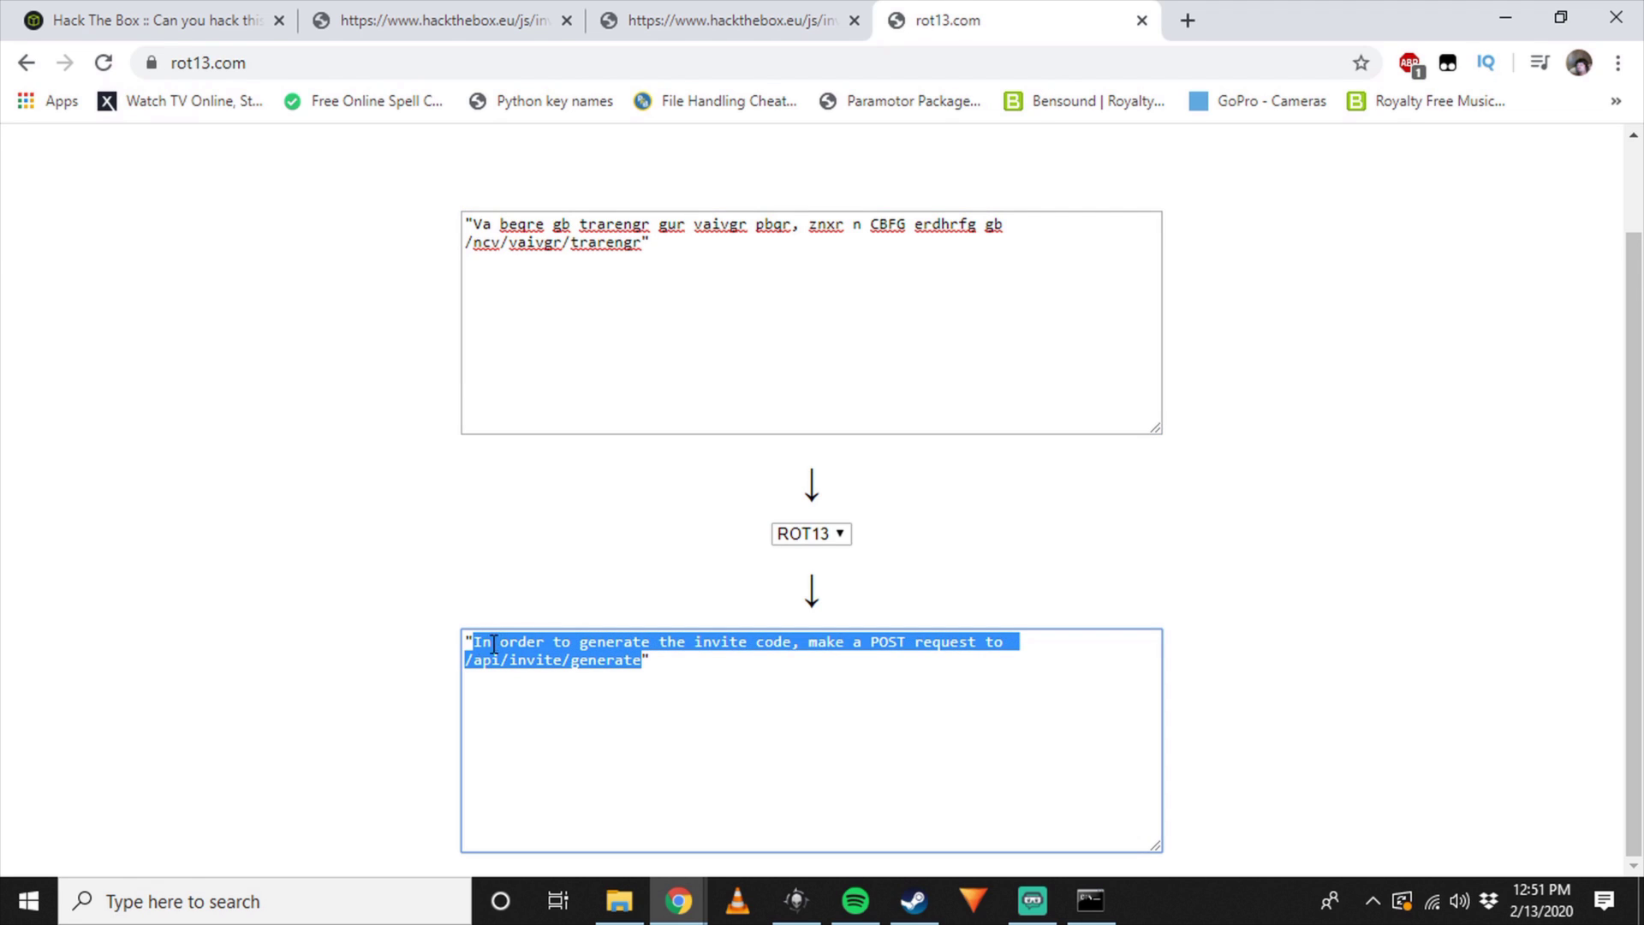
pyautogui.click(761, 664)
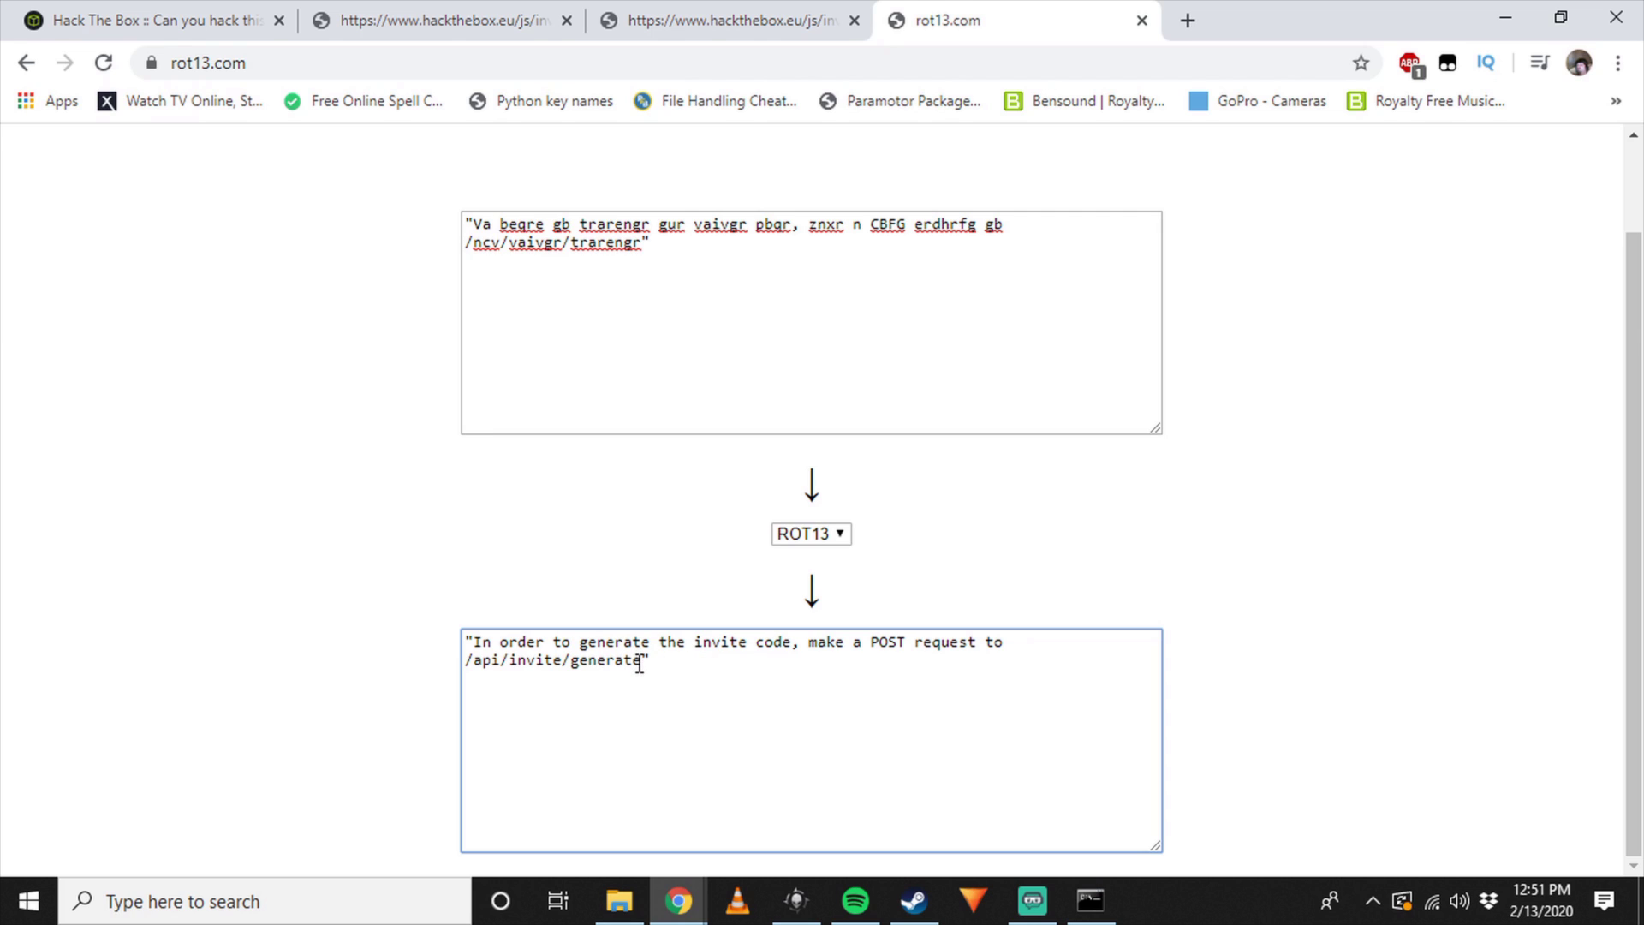
pyautogui.moveTo(639, 665); pyautogui.dragTo(466, 643)
pyautogui.click(708, 668)
pyautogui.moveTo(638, 664); pyautogui.dragTo(471, 643)
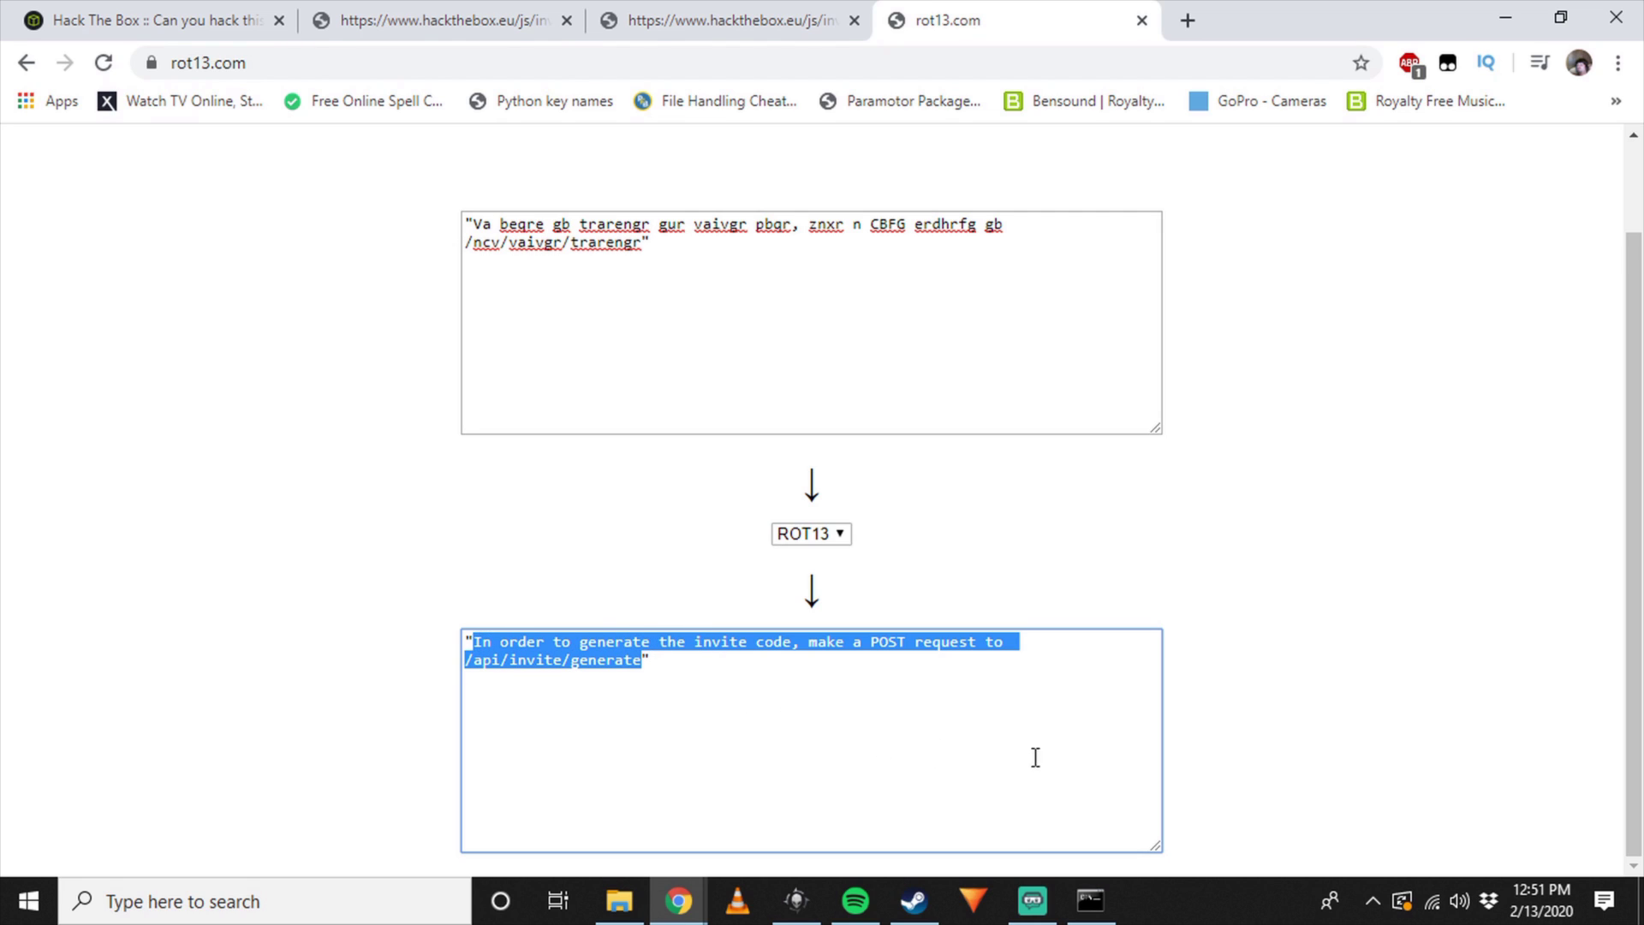
pyautogui.click(1091, 908)
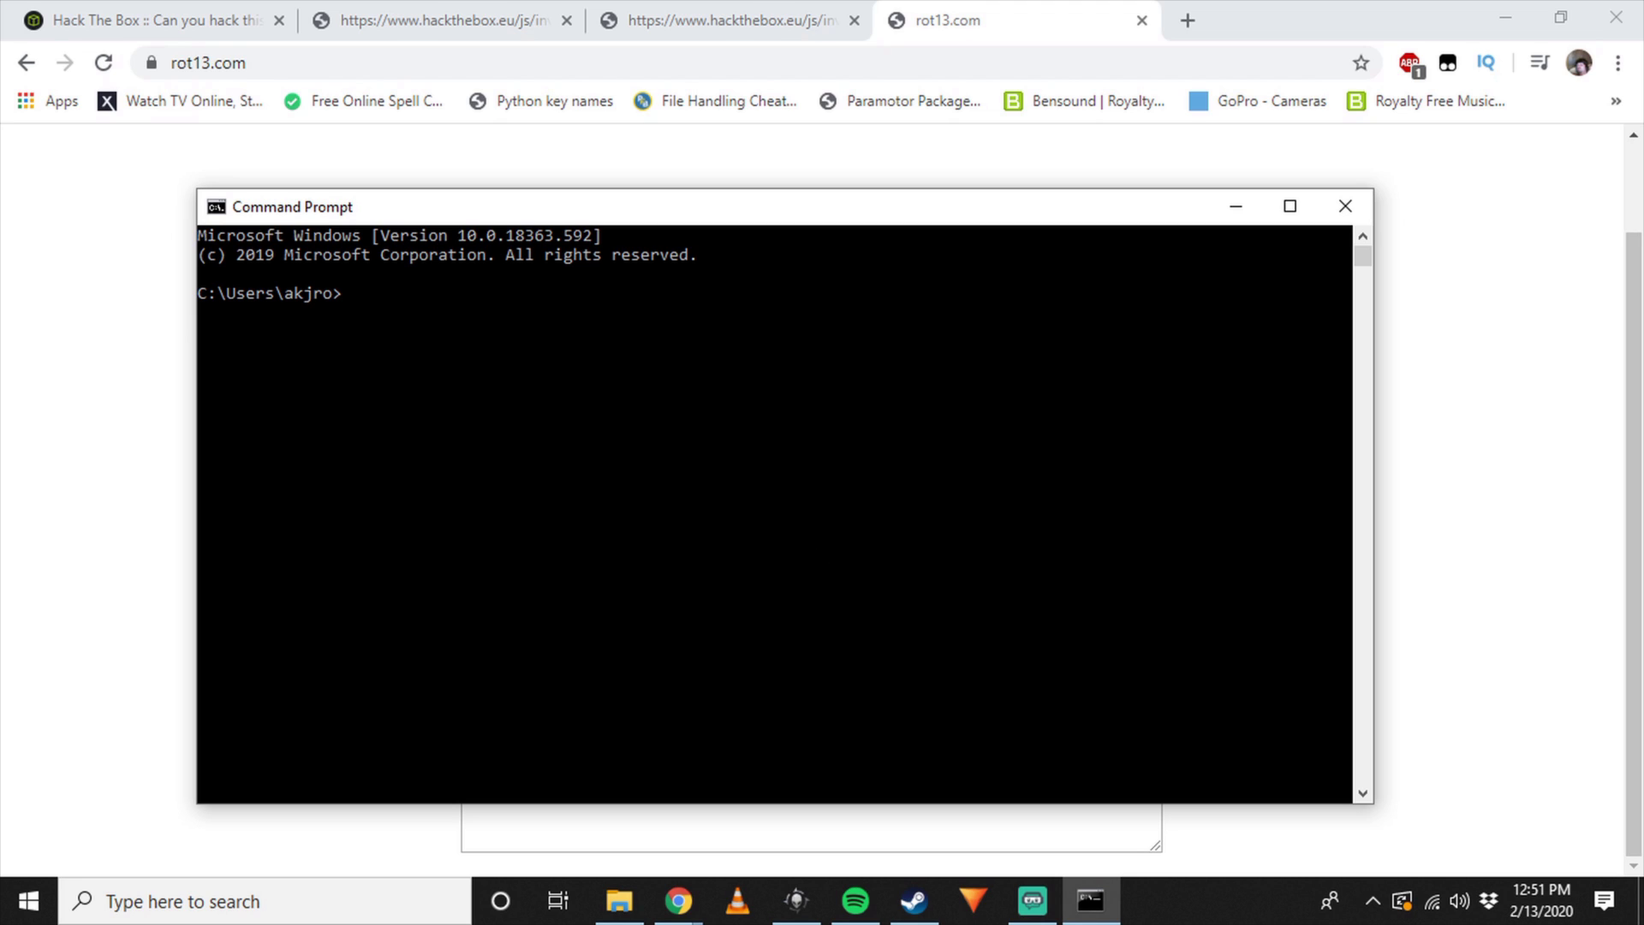
pyautogui.moveTo(1142, 620); pyautogui.dragTo(1134, 642)
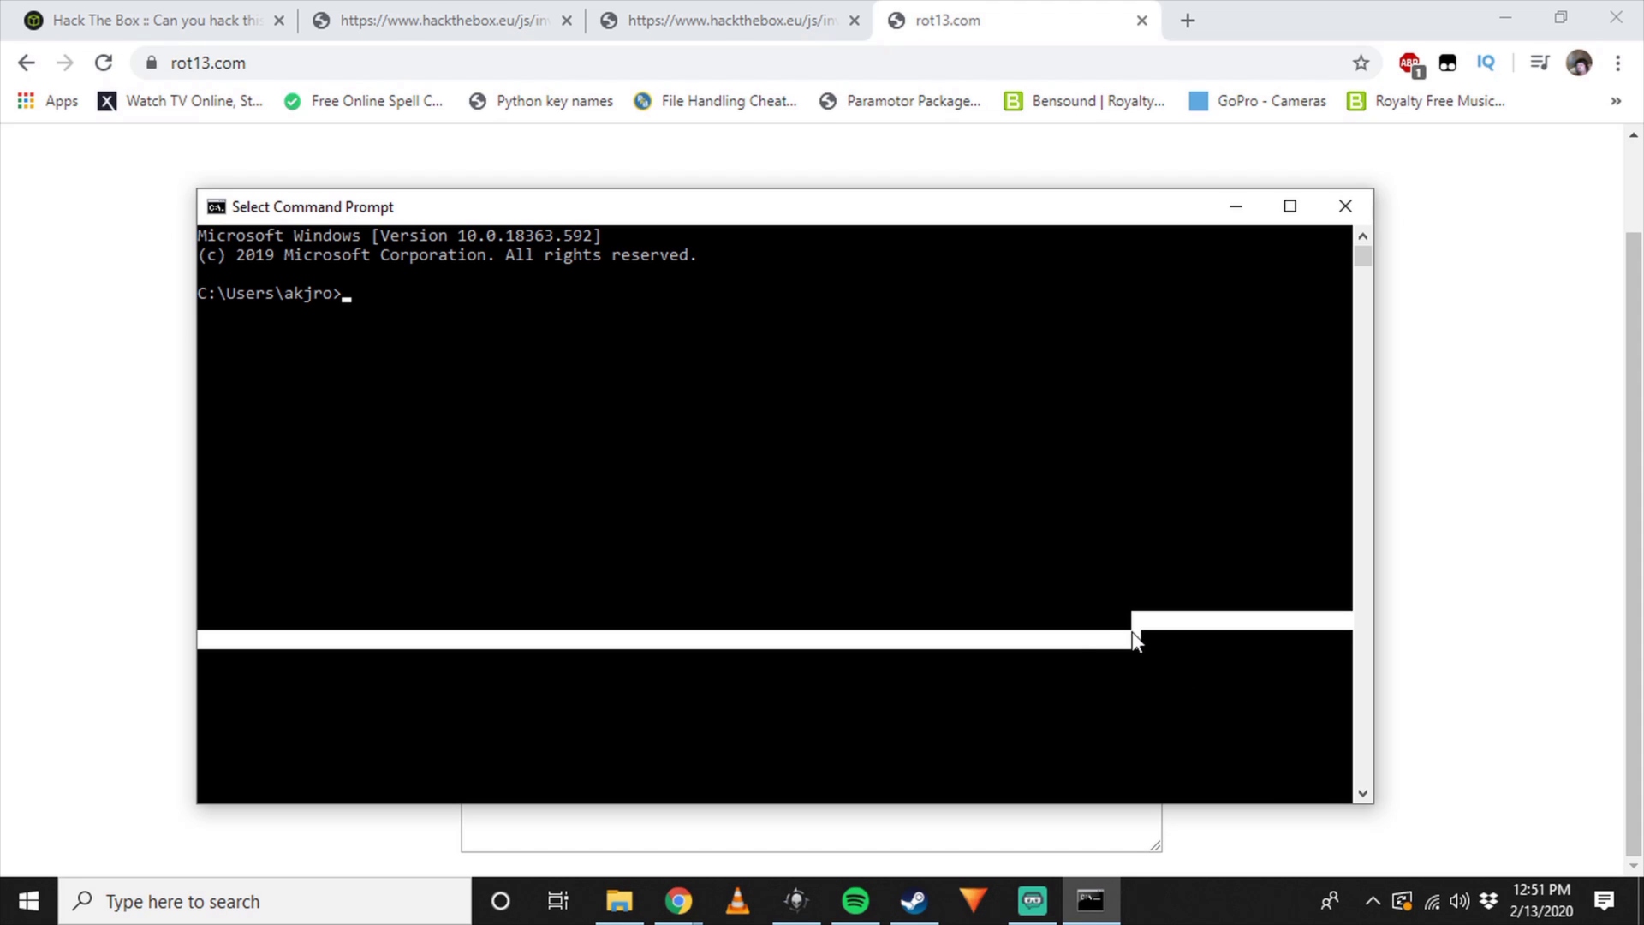
pyautogui.click(982, 523)
pyautogui.write('curl')
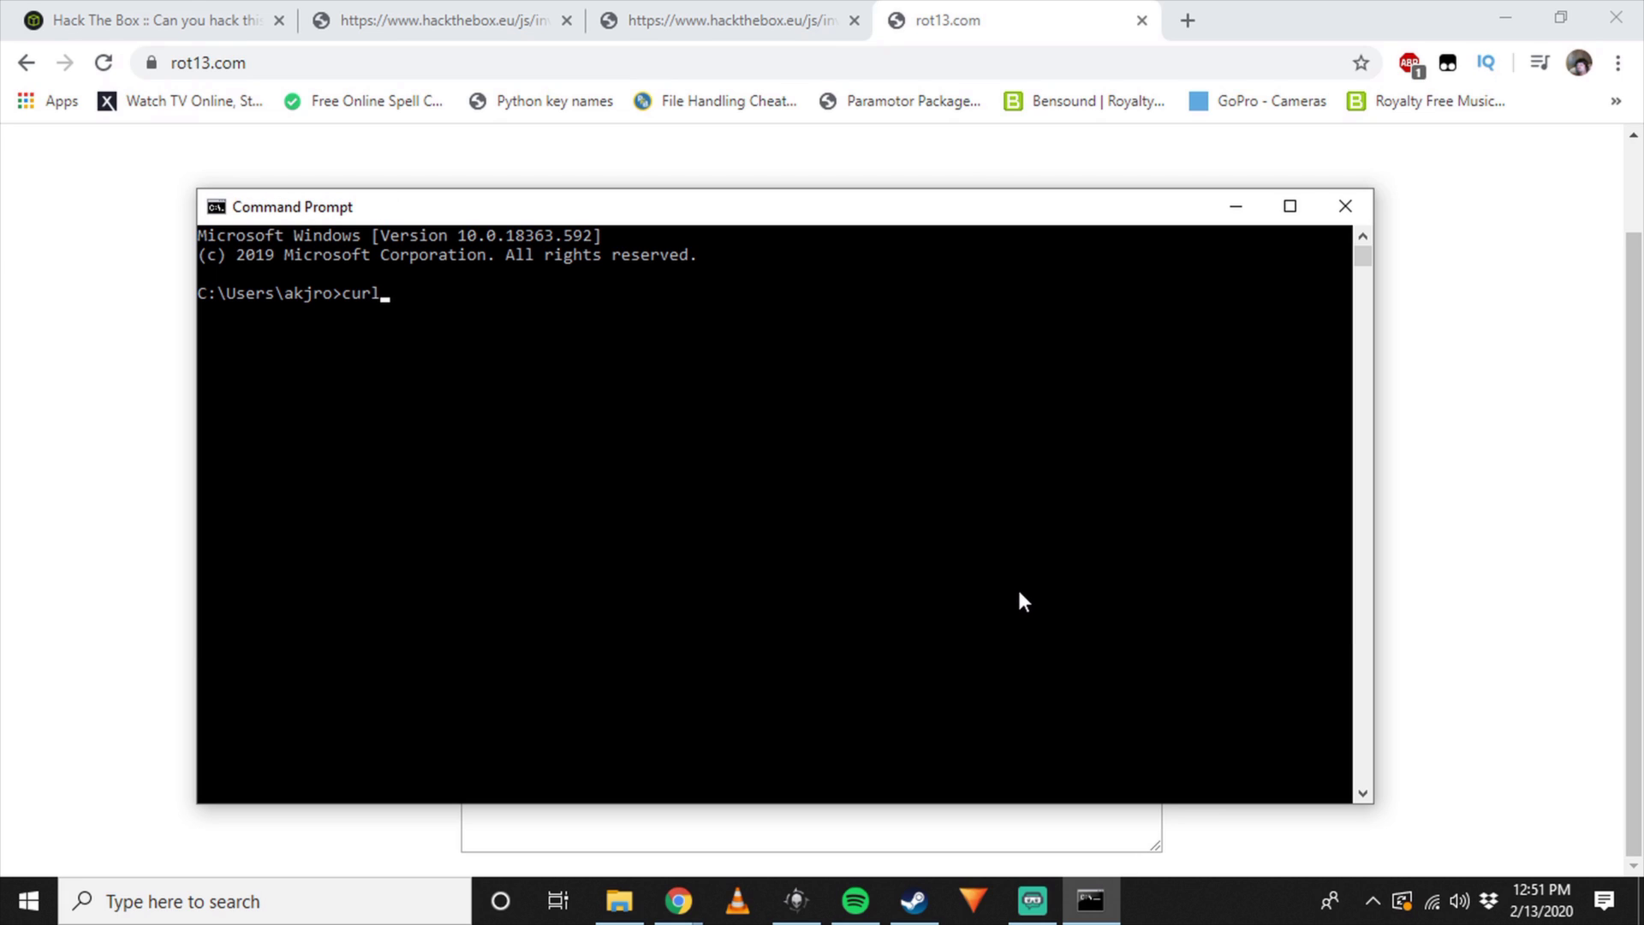
pyautogui.write(' -X')
pyautogui.write('PP')
pyautogui.write('OST')
pyautogui.write(' https')
pyautogui.write('://')
pyautogui.write('w')
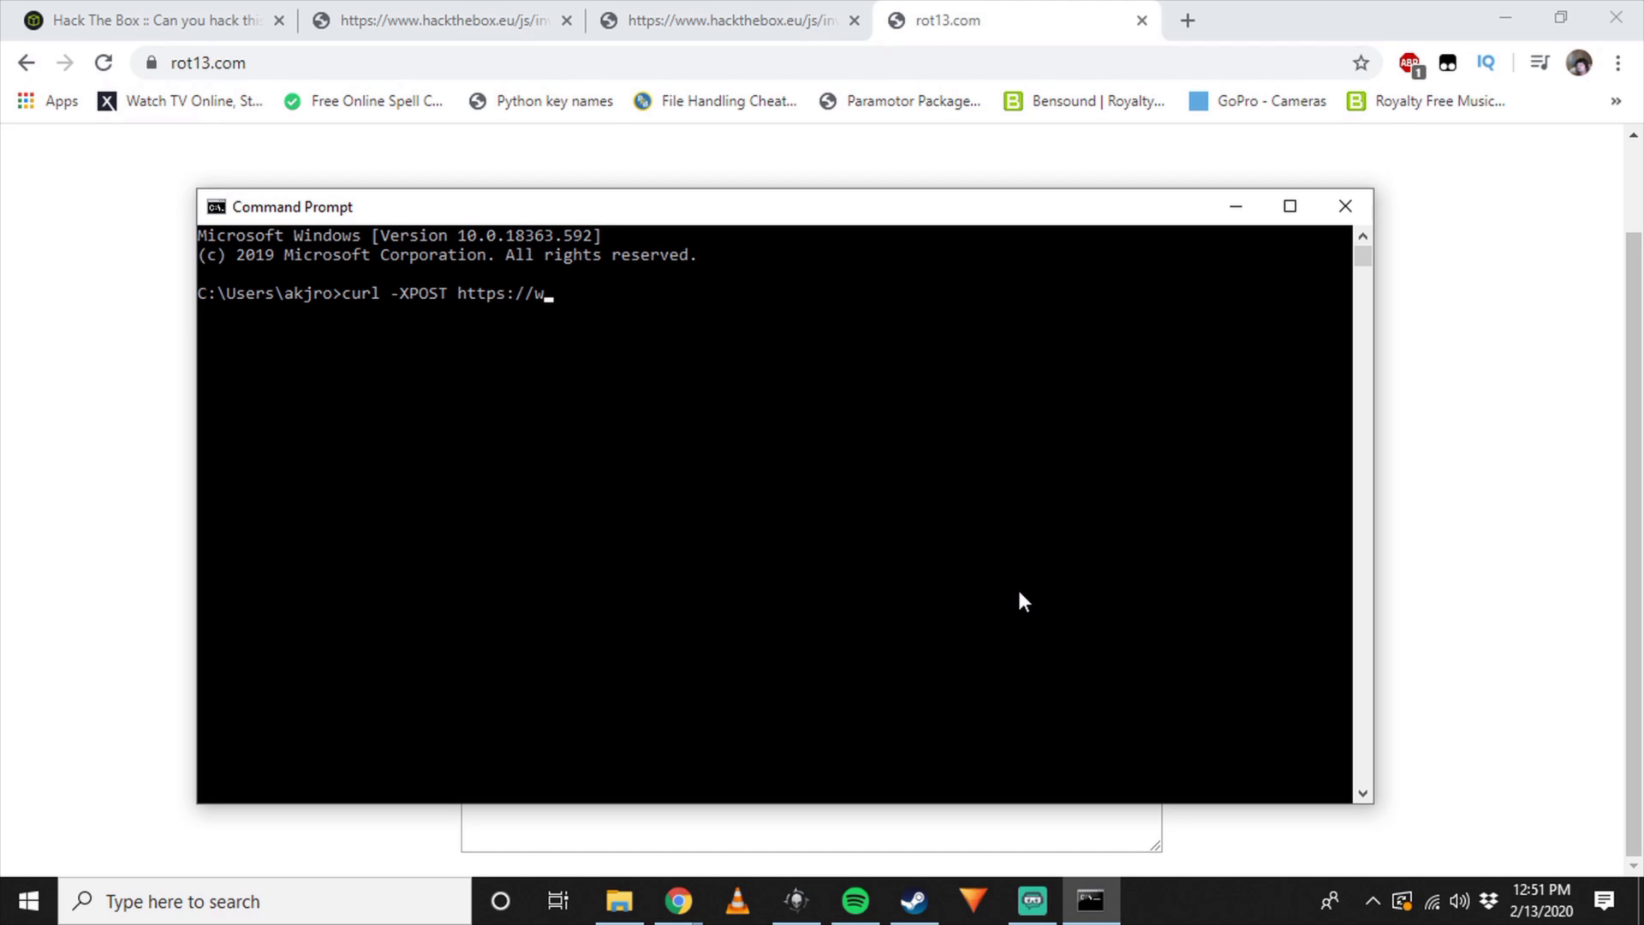
pyautogui.write('ww.hackthebox.eu')
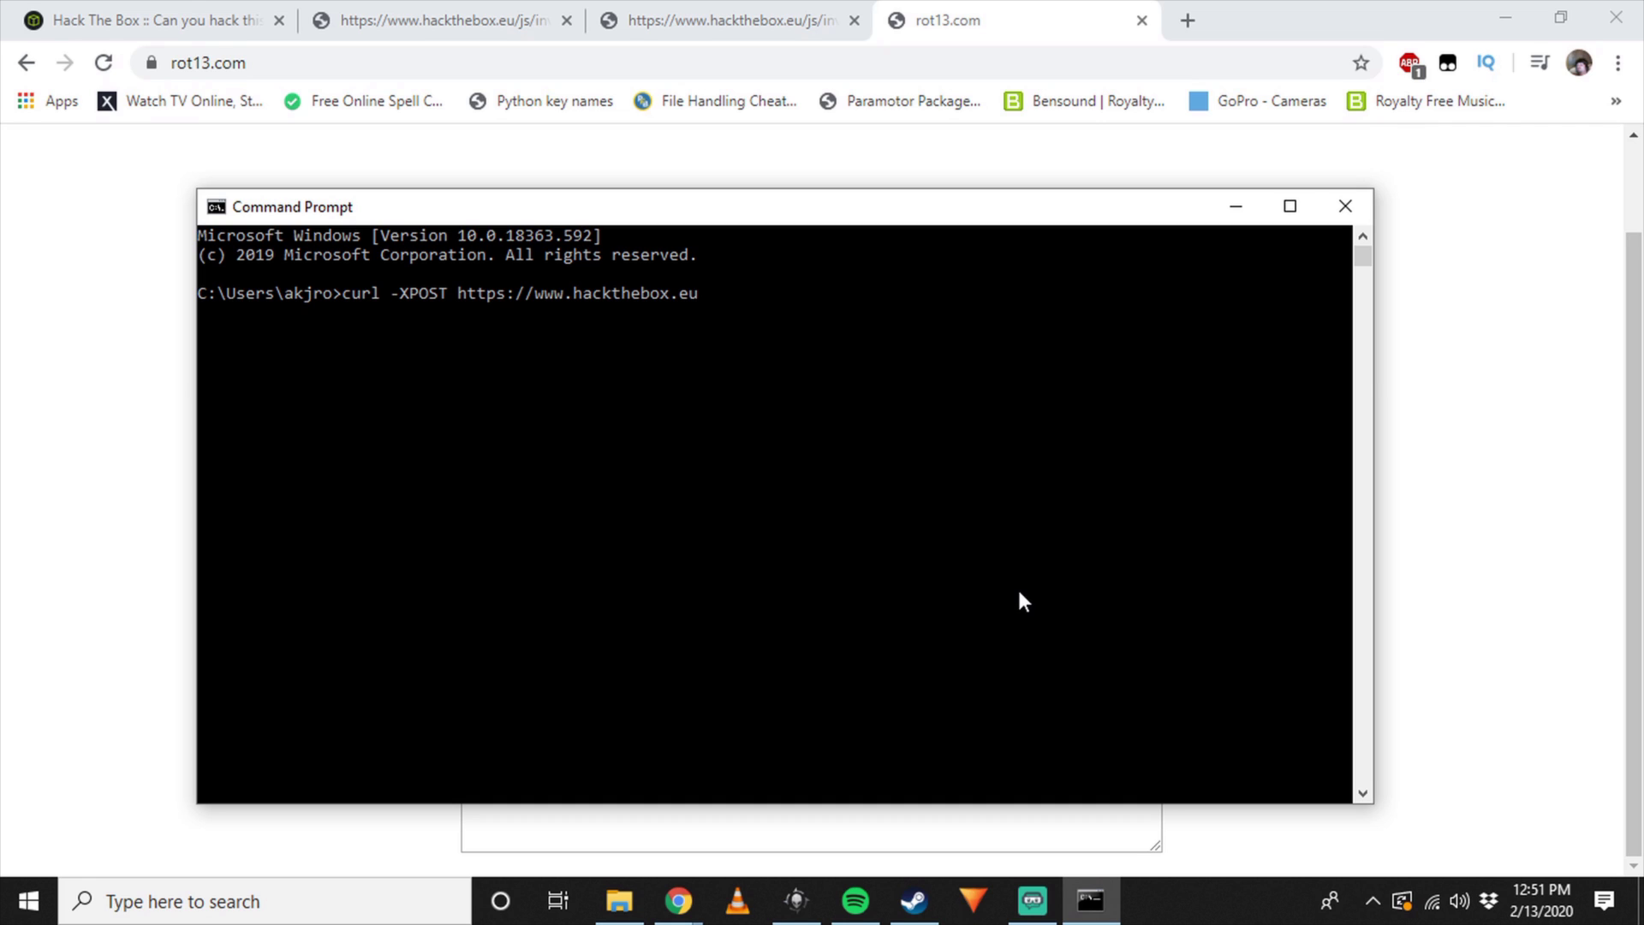
pyautogui.write('/')
# Step: Complete the request URL with api/invite/generate and run the curl command
pyautogui.moveTo(973, 216); pyautogui.dragTo(1077, 207)
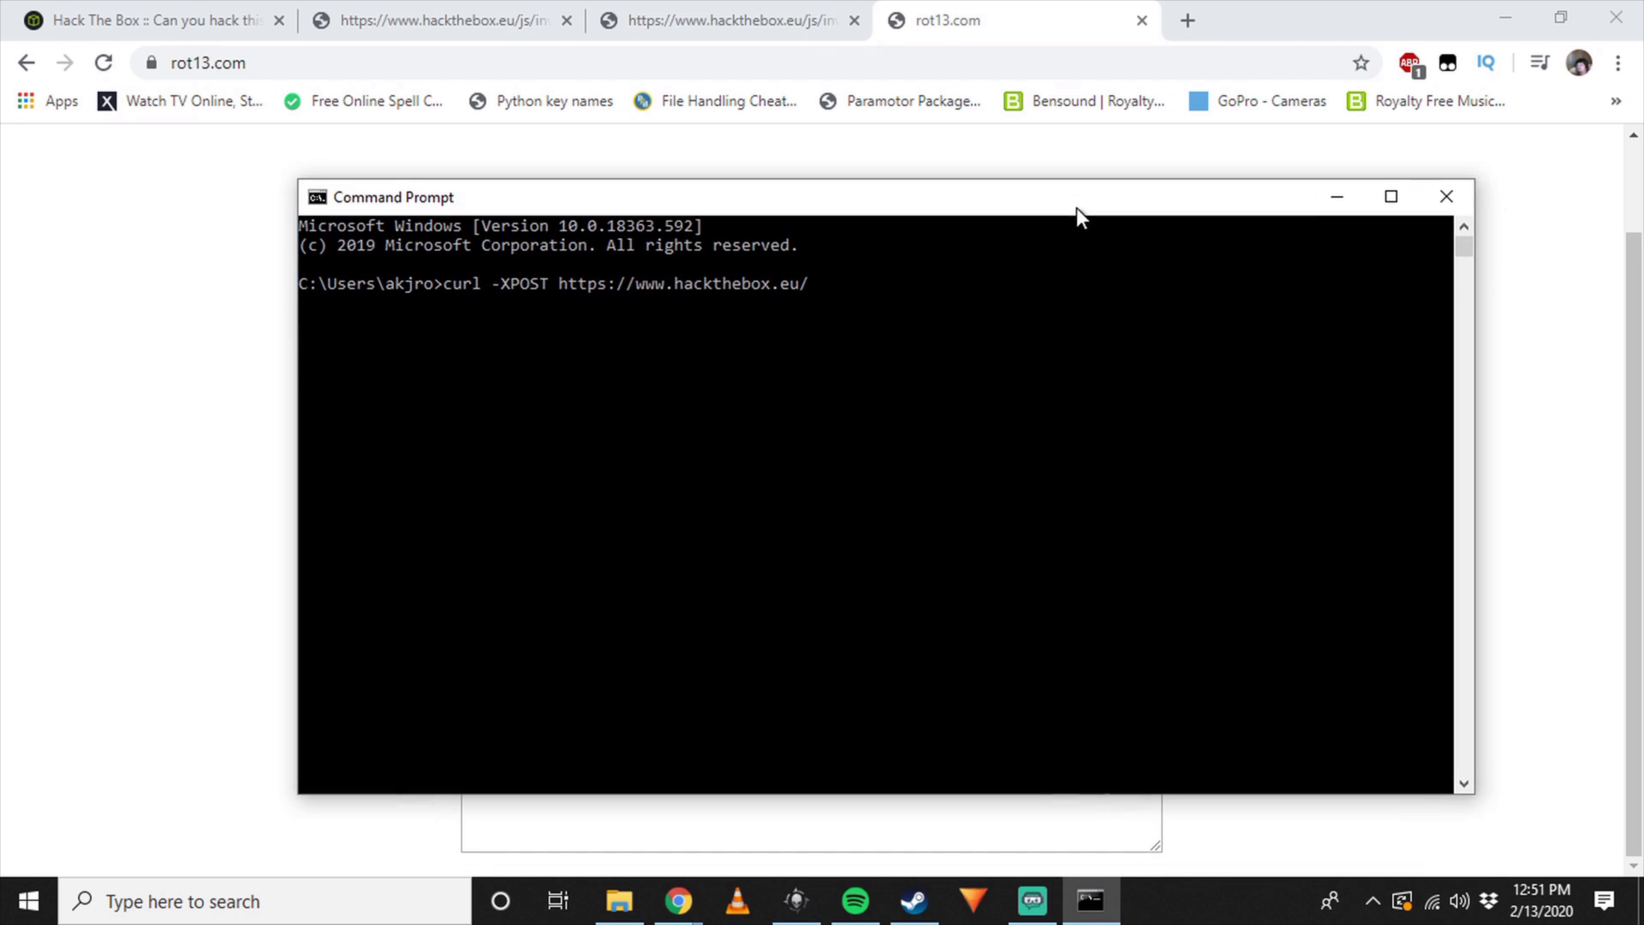
pyautogui.click(985, 305)
pyautogui.write('api/invite/generate')
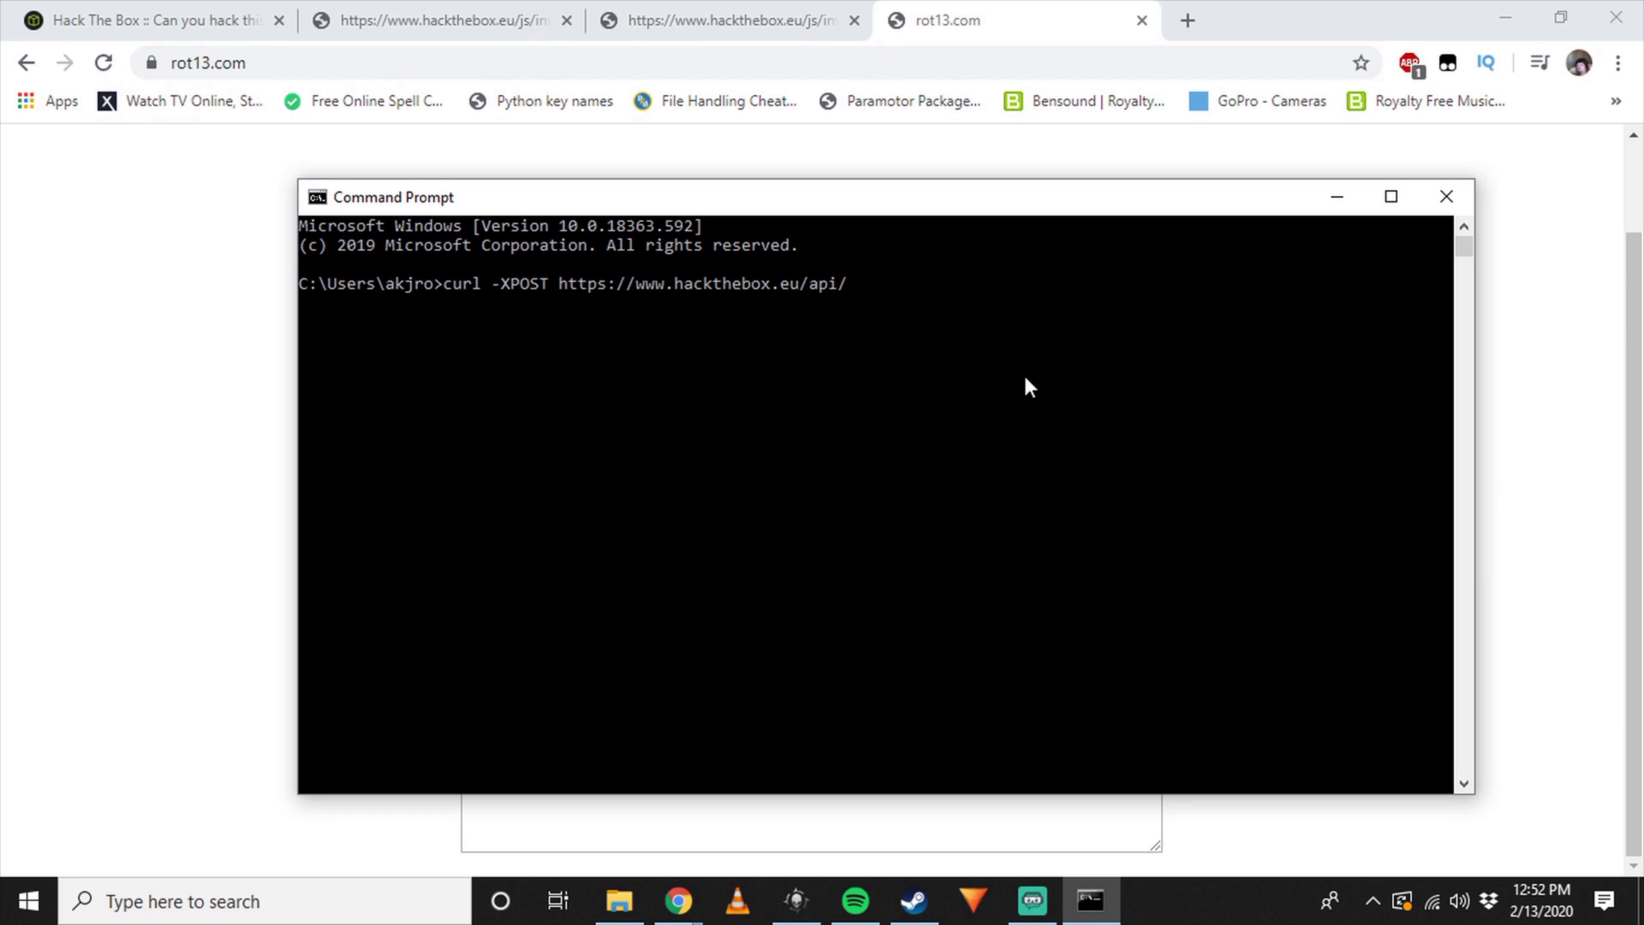
pyautogui.write('ini')
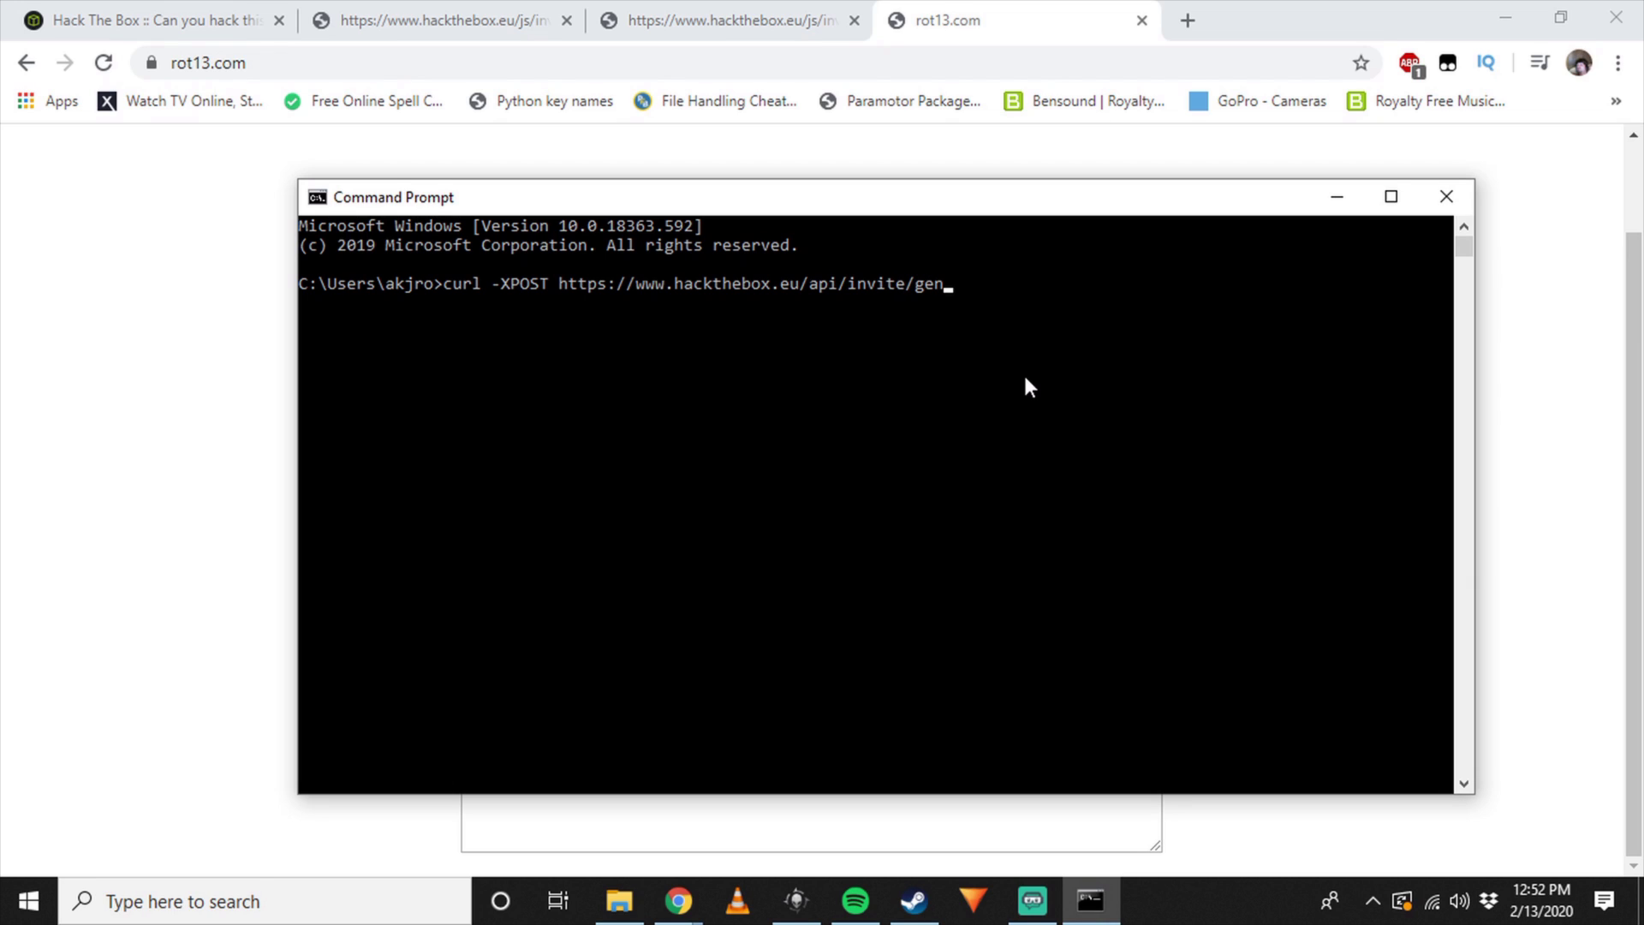
pyautogui.write('erate')
pyautogui.press('Return')
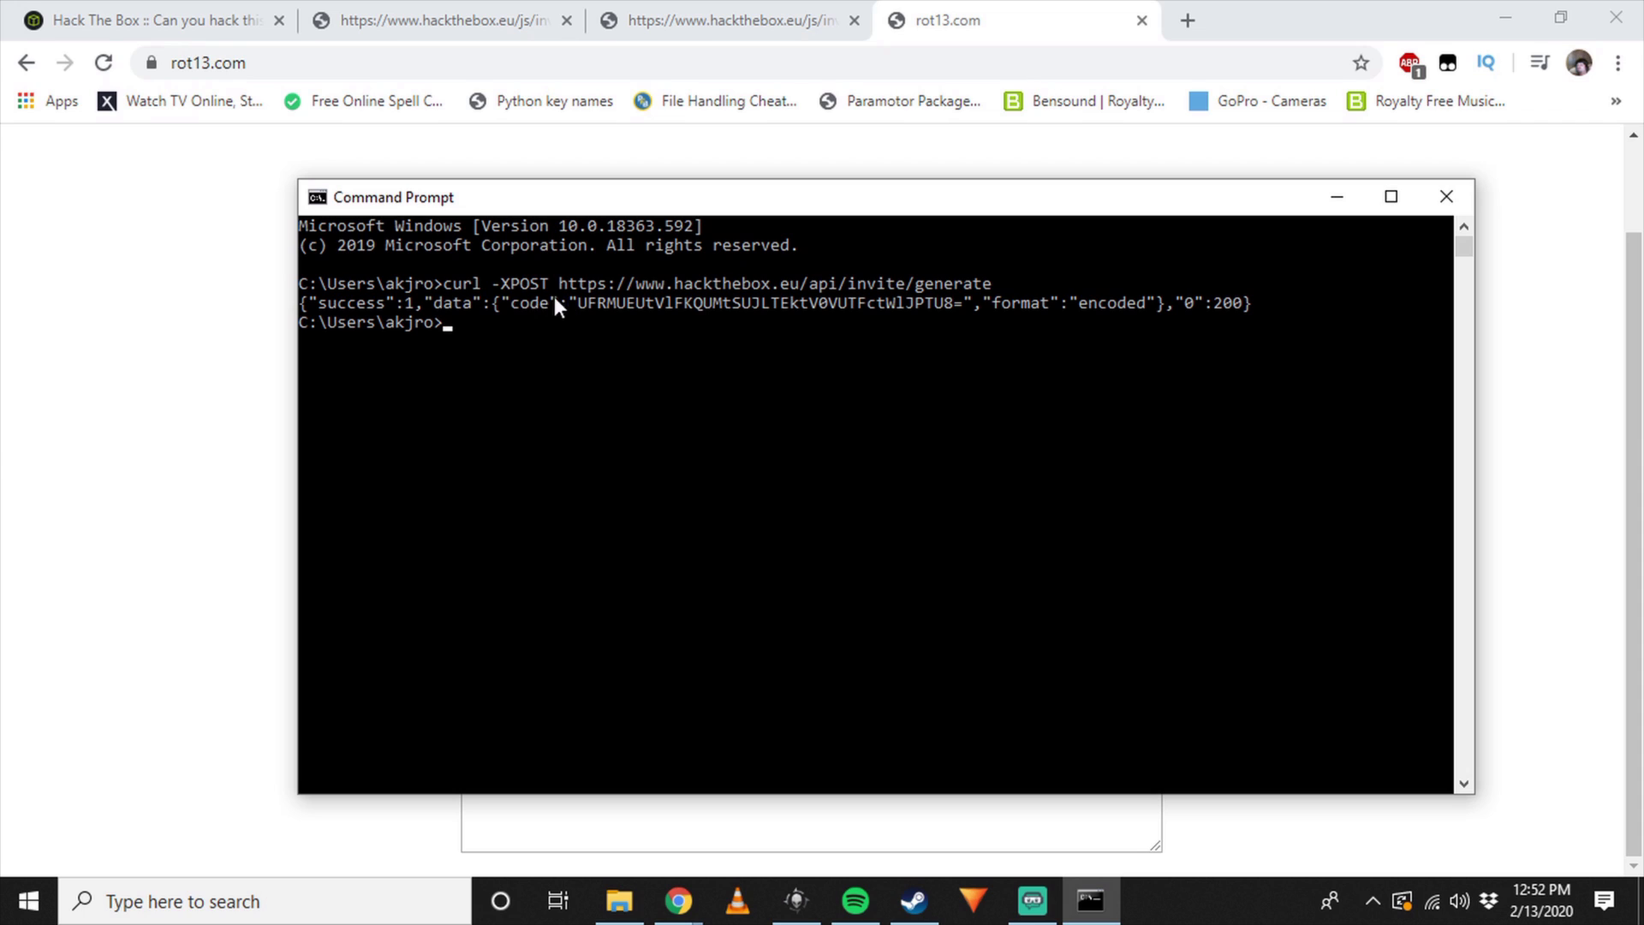
# Step: Copy the full encoded invite code from the curl response and paste it at the prompt
pyautogui.moveTo(578, 303); pyautogui.dragTo(686, 307)
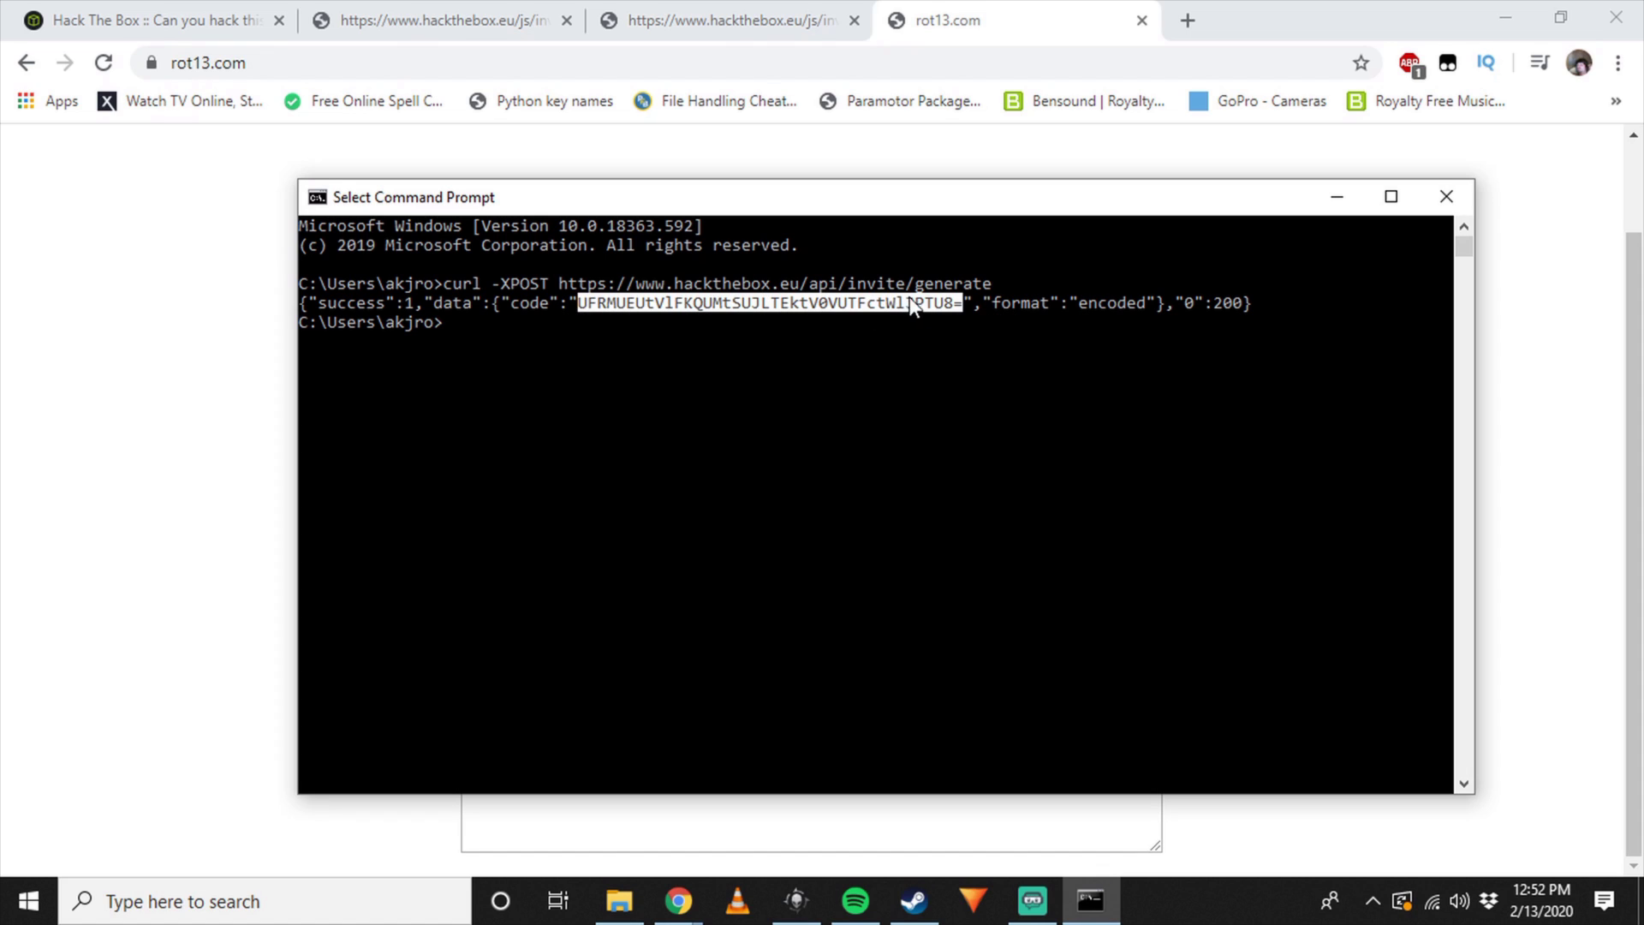
pyautogui.hotkey('ctrl', 'c')
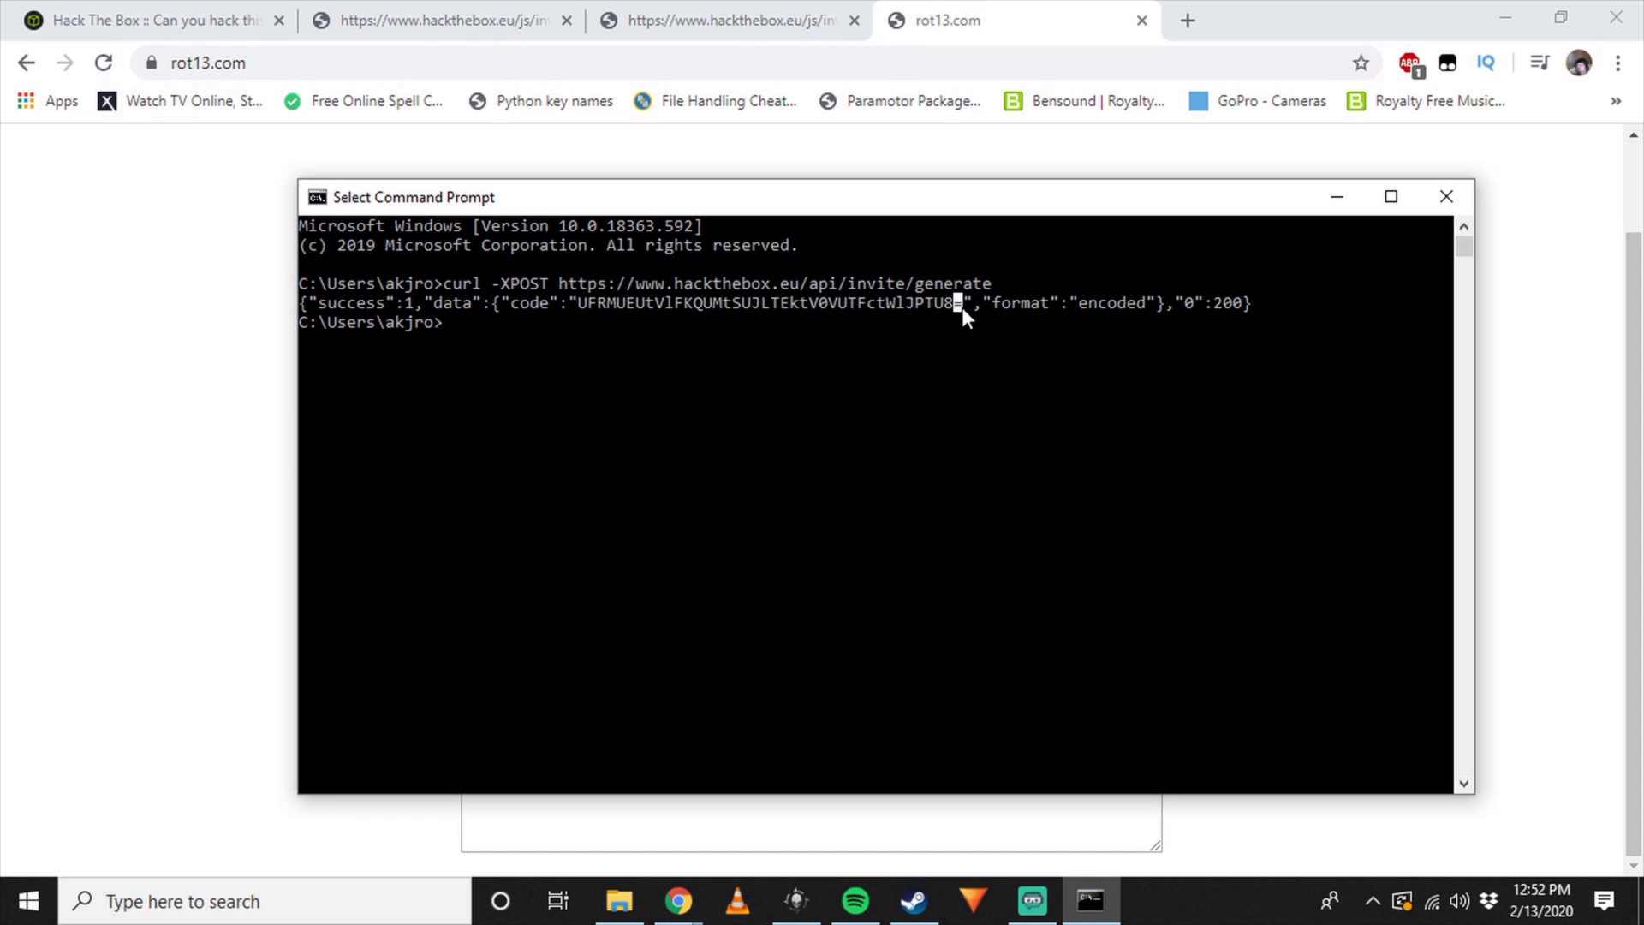
pyautogui.click(959, 302)
pyautogui.moveTo(959, 301); pyautogui.dragTo(584, 306)
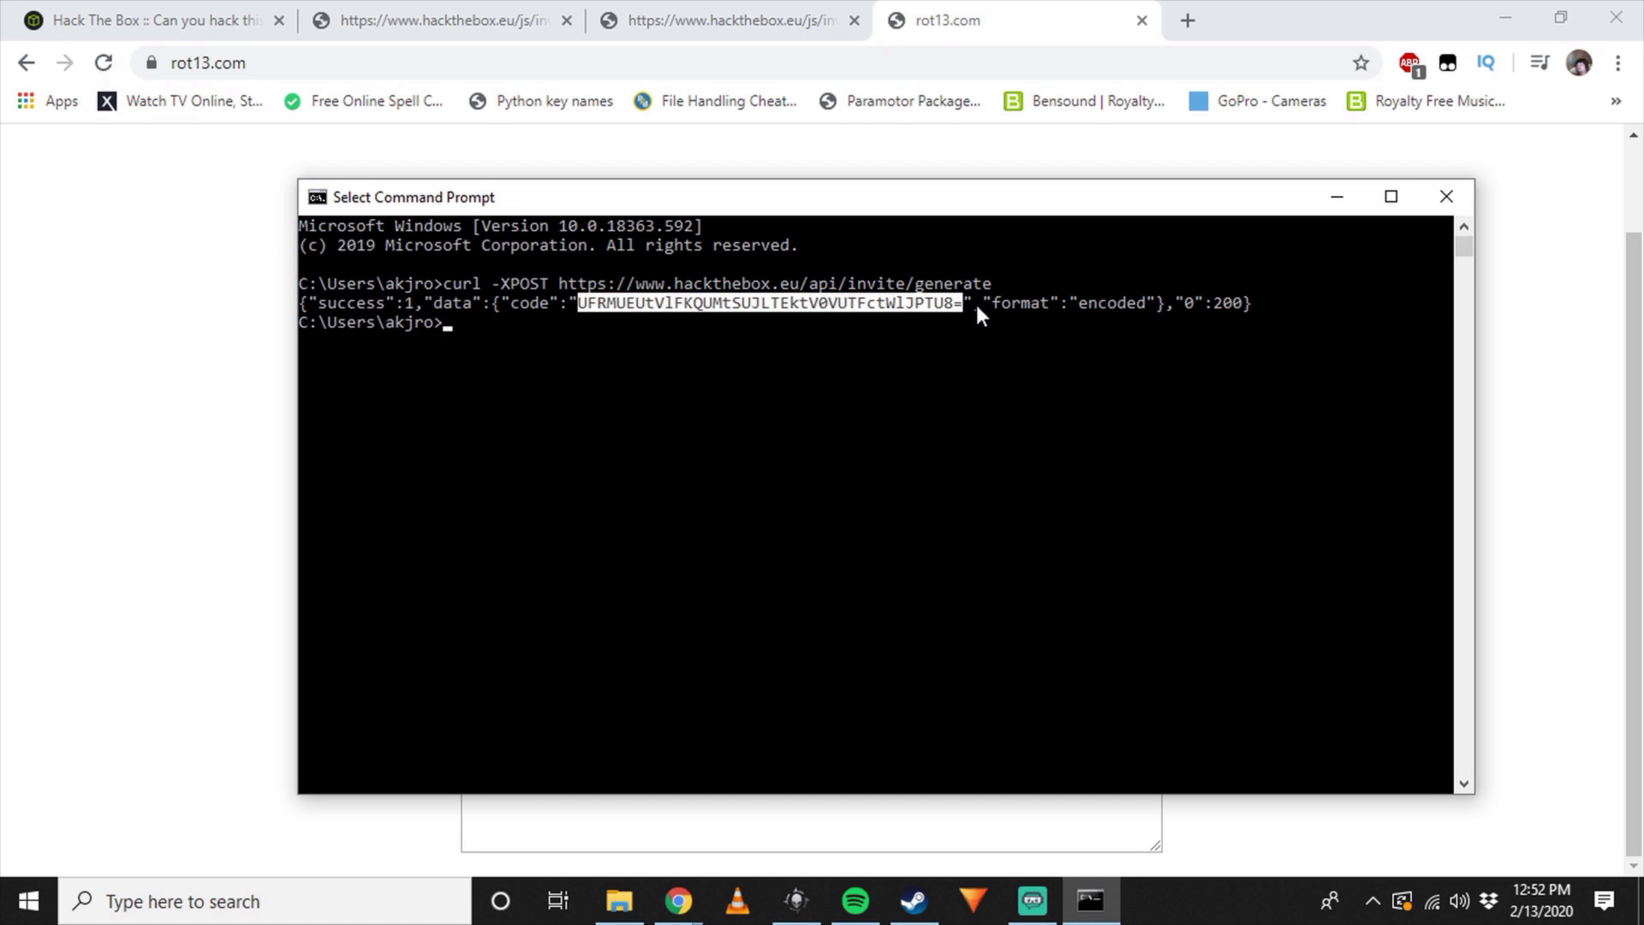
pyautogui.hotkey('ctrl', 'c')
pyautogui.hotkey('ctrl', 'v')
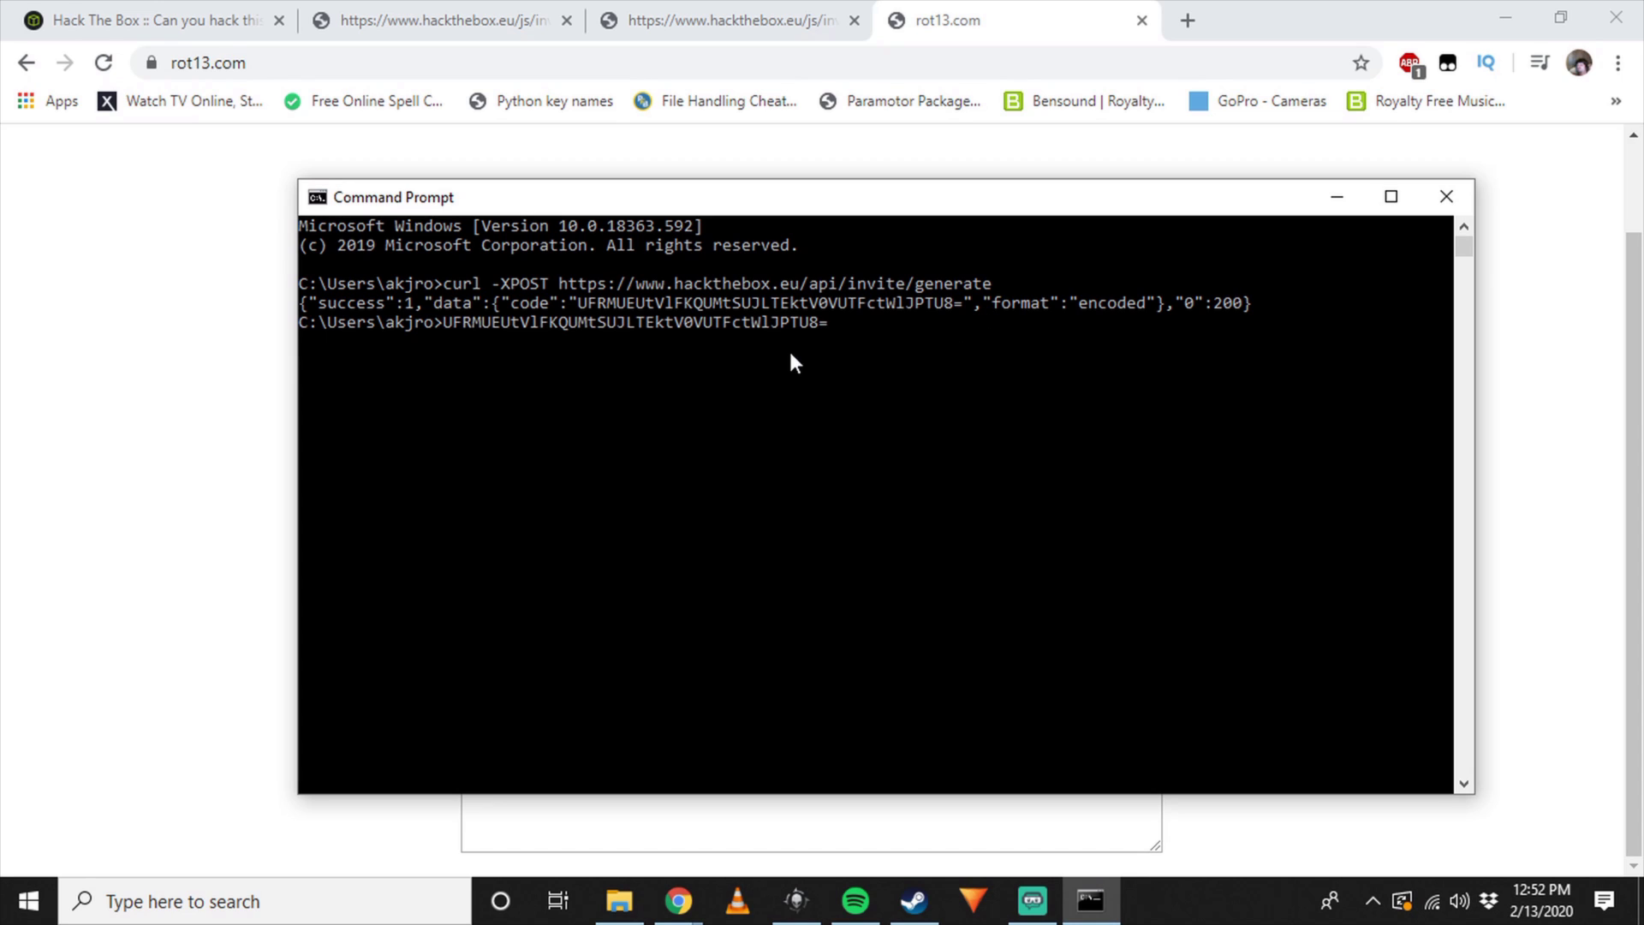
# Step: Switch to Chrome, search the web for "base64 decode" and open the base64decode.org result
pyautogui.click(1008, 32)
pyautogui.click(982, 64)
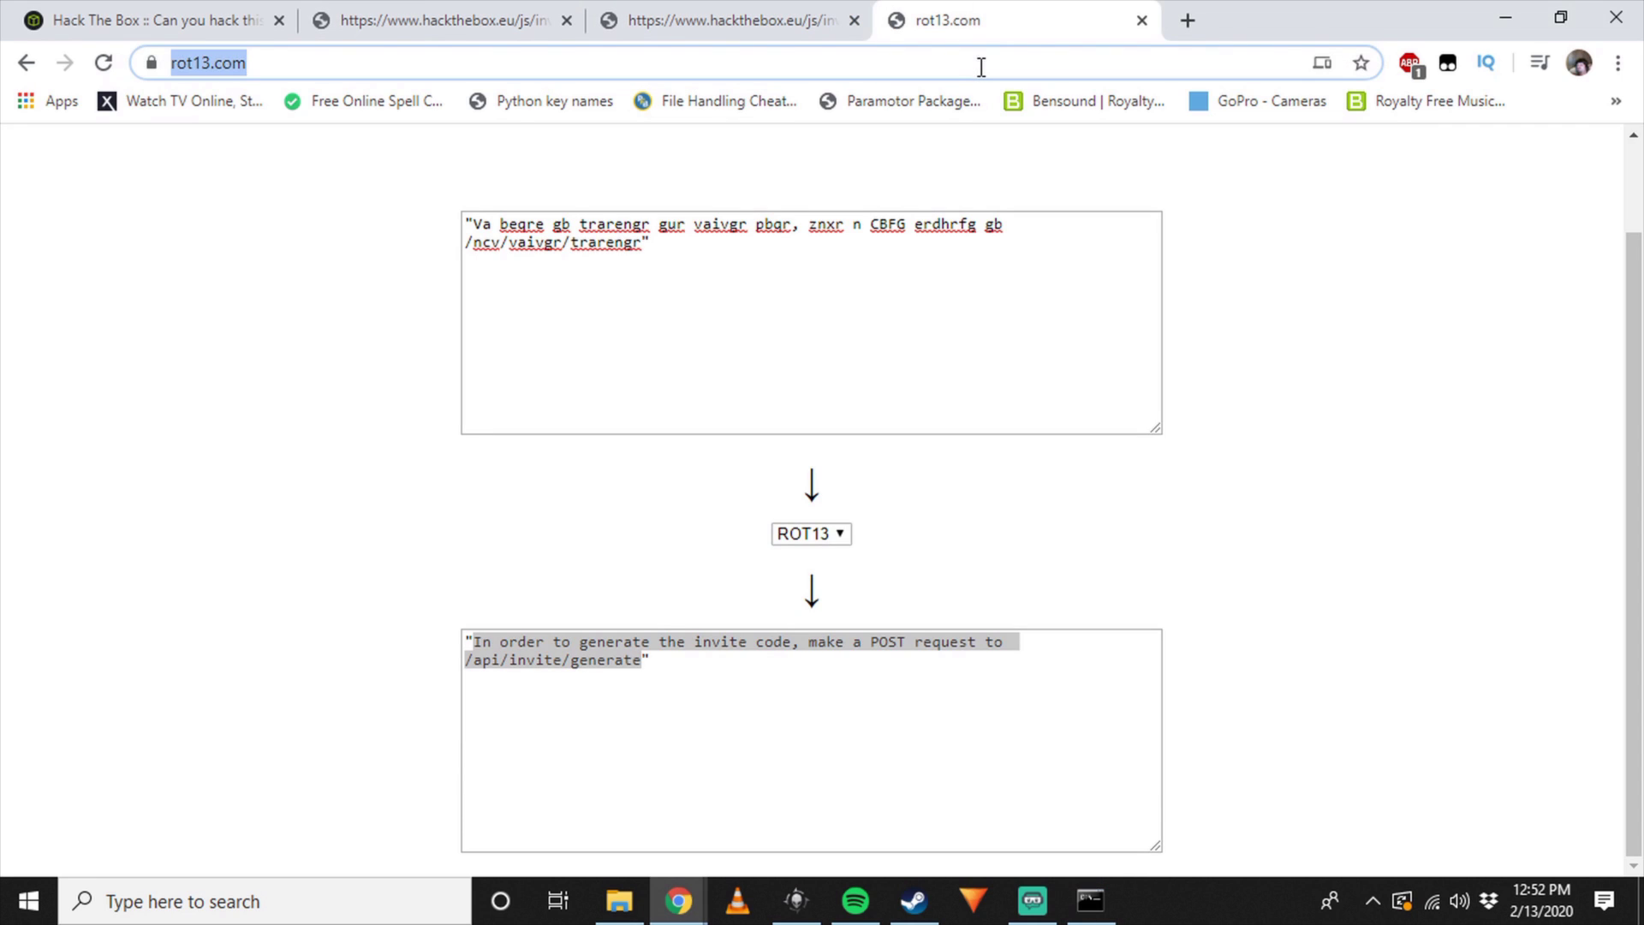
pyautogui.write('ba')
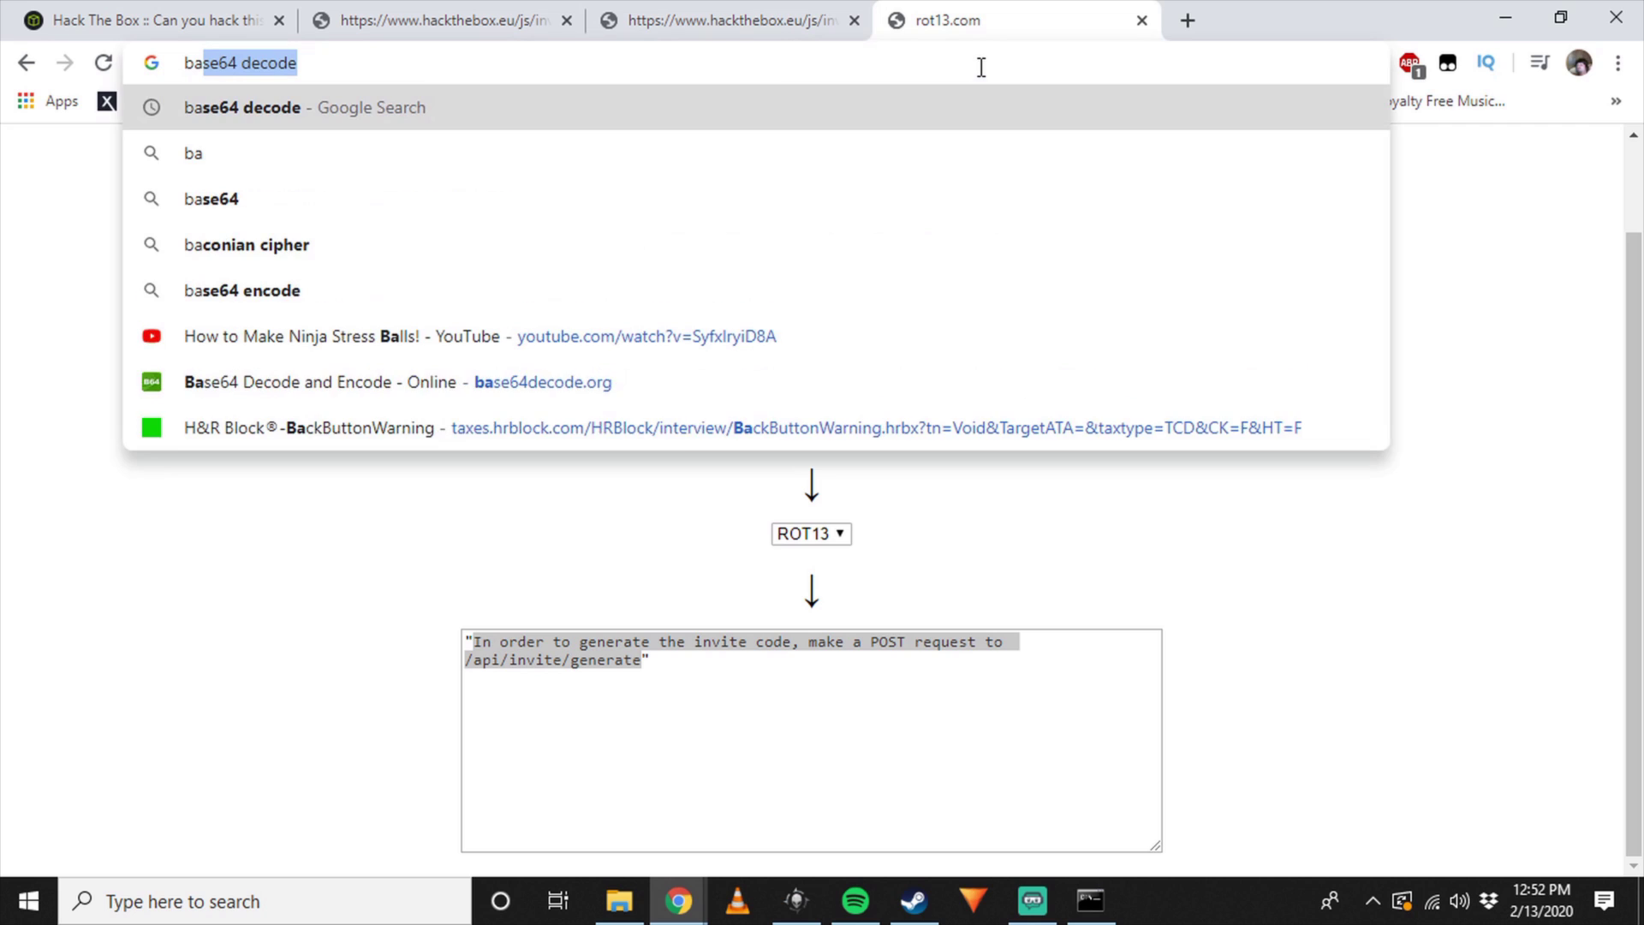
pyautogui.press('Return')
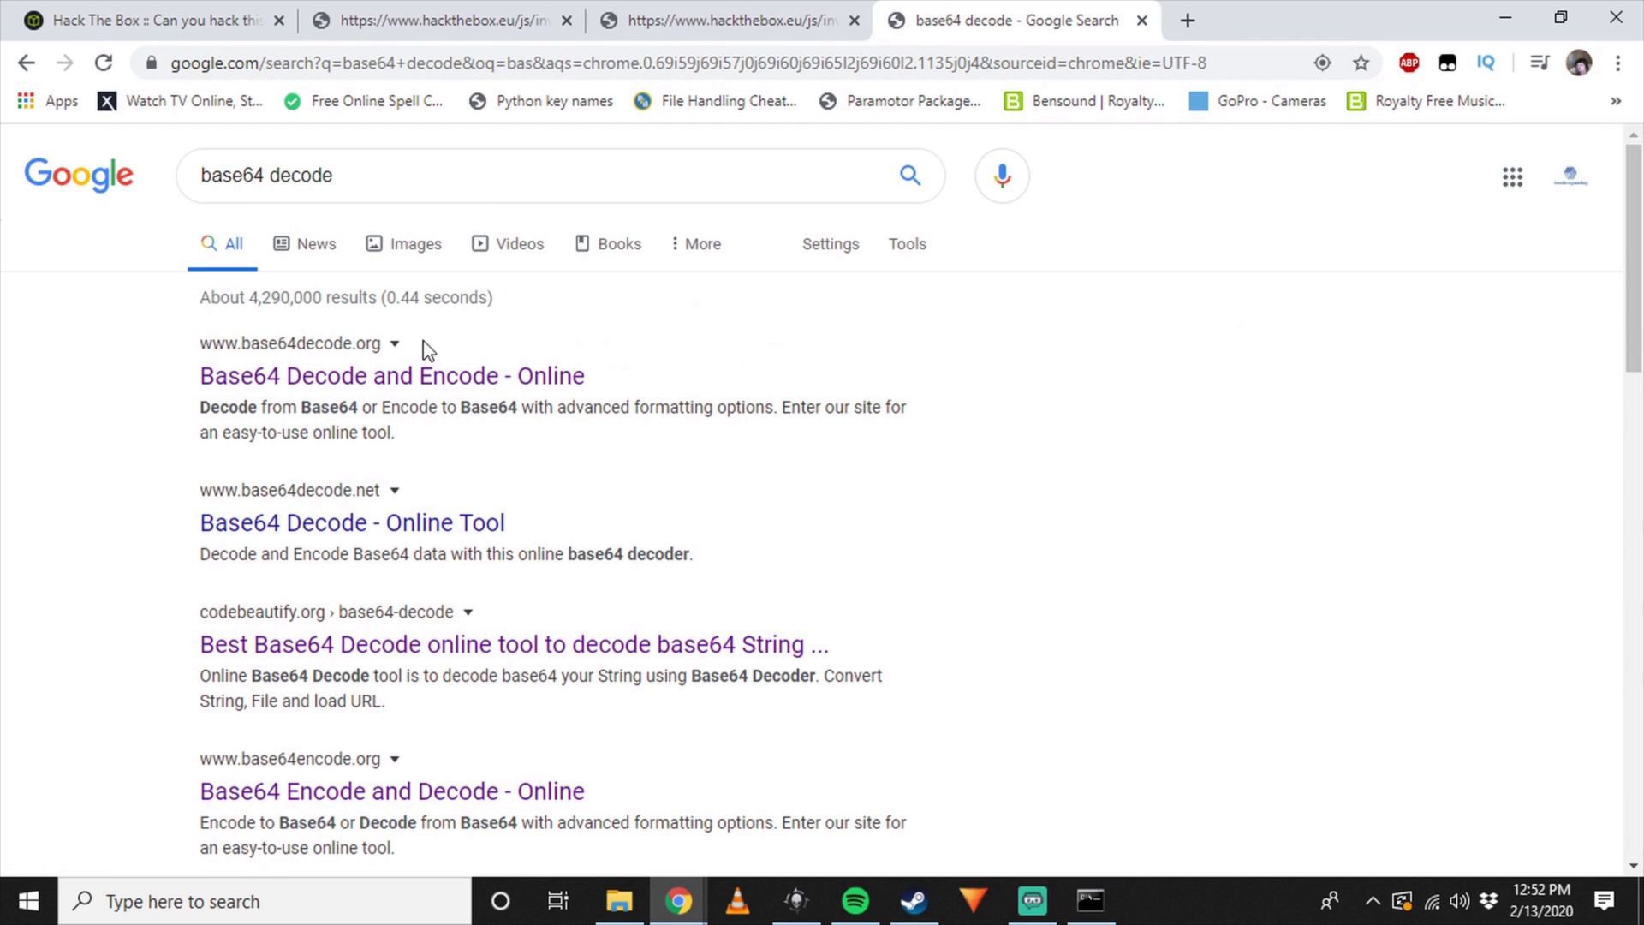
pyautogui.click(481, 352)
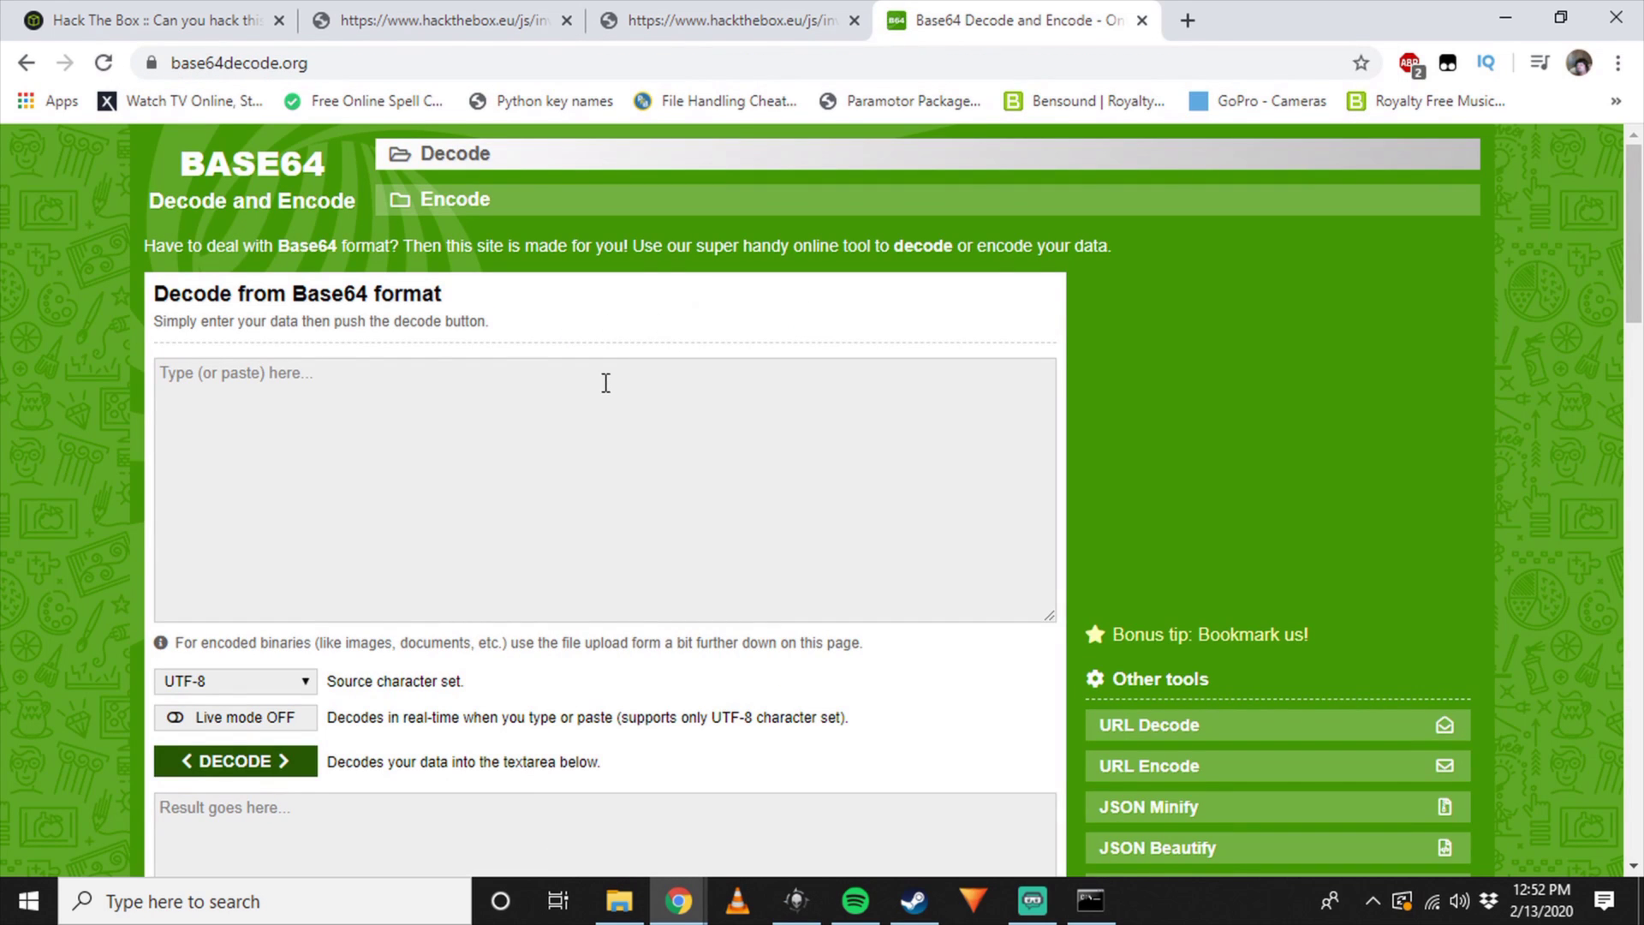
# Step: Decode the copied invite code string from Base64 and copy the decoded invite code
pyautogui.hotkey('ctrl', 'v')
pyautogui.scroll(-3, 494, 430)
pyautogui.click(266, 522)
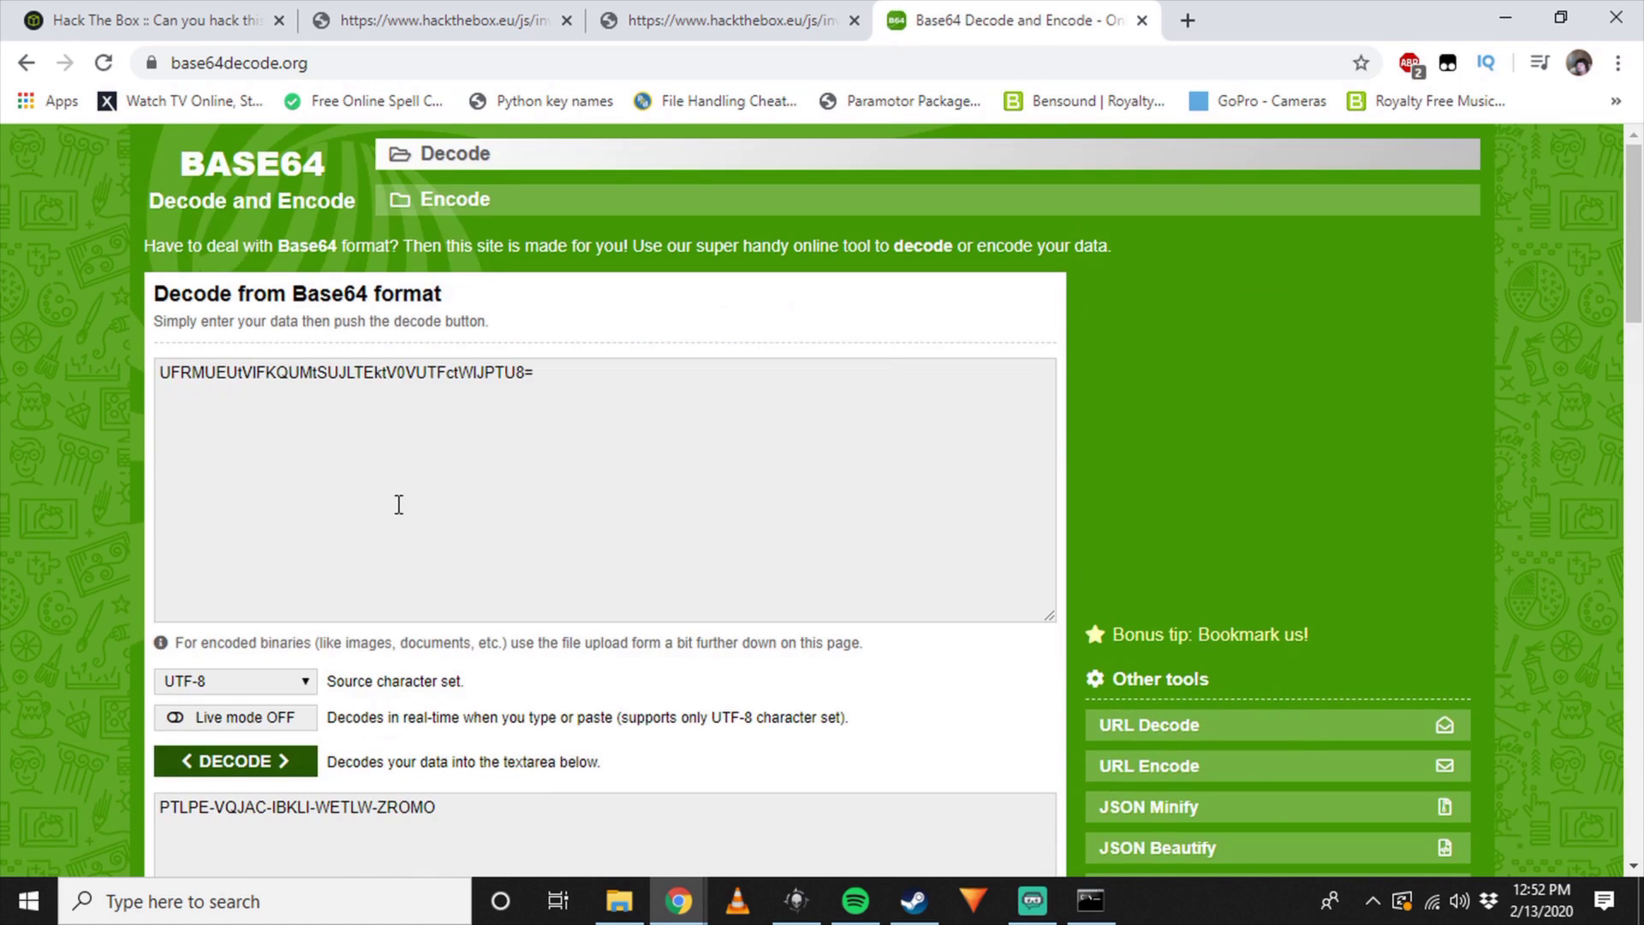
pyautogui.scroll(-1, 444, 563)
pyautogui.scroll(-2, 443, 564)
pyautogui.moveTo(439, 567); pyautogui.dragTo(207, 583)
pyautogui.tripleClick(239, 569)
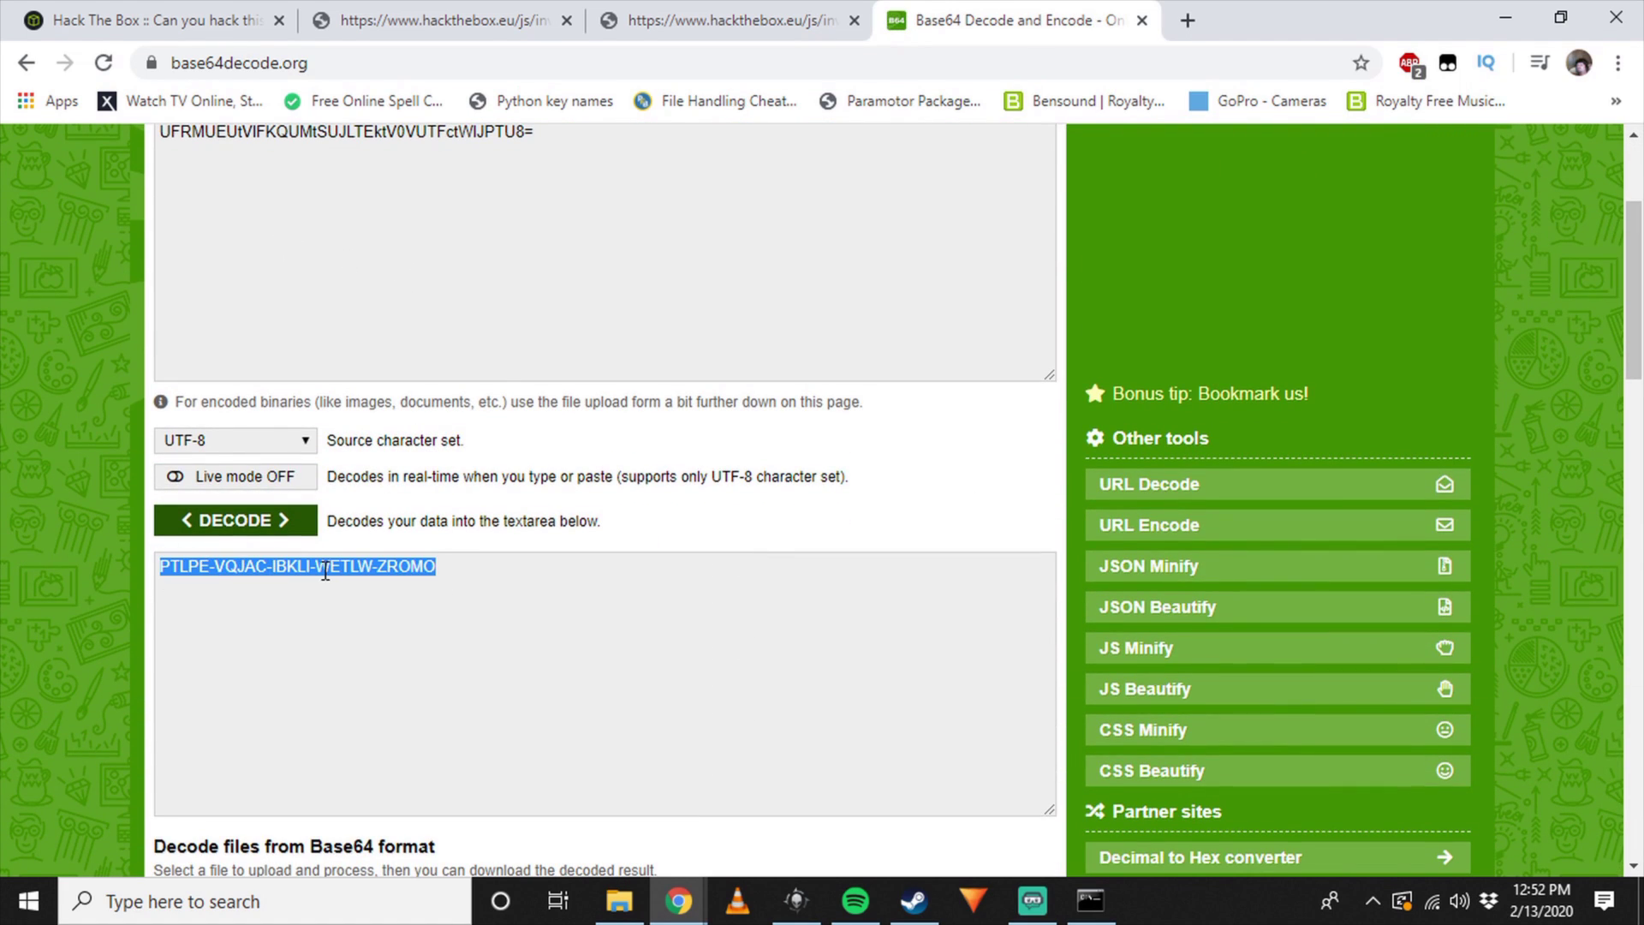
# Step: Close the developer tools on the Hack The Box invite page, enter the decoded invite code and submit the sign-up
pyautogui.click(214, 19)
pyautogui.click(1625, 140)
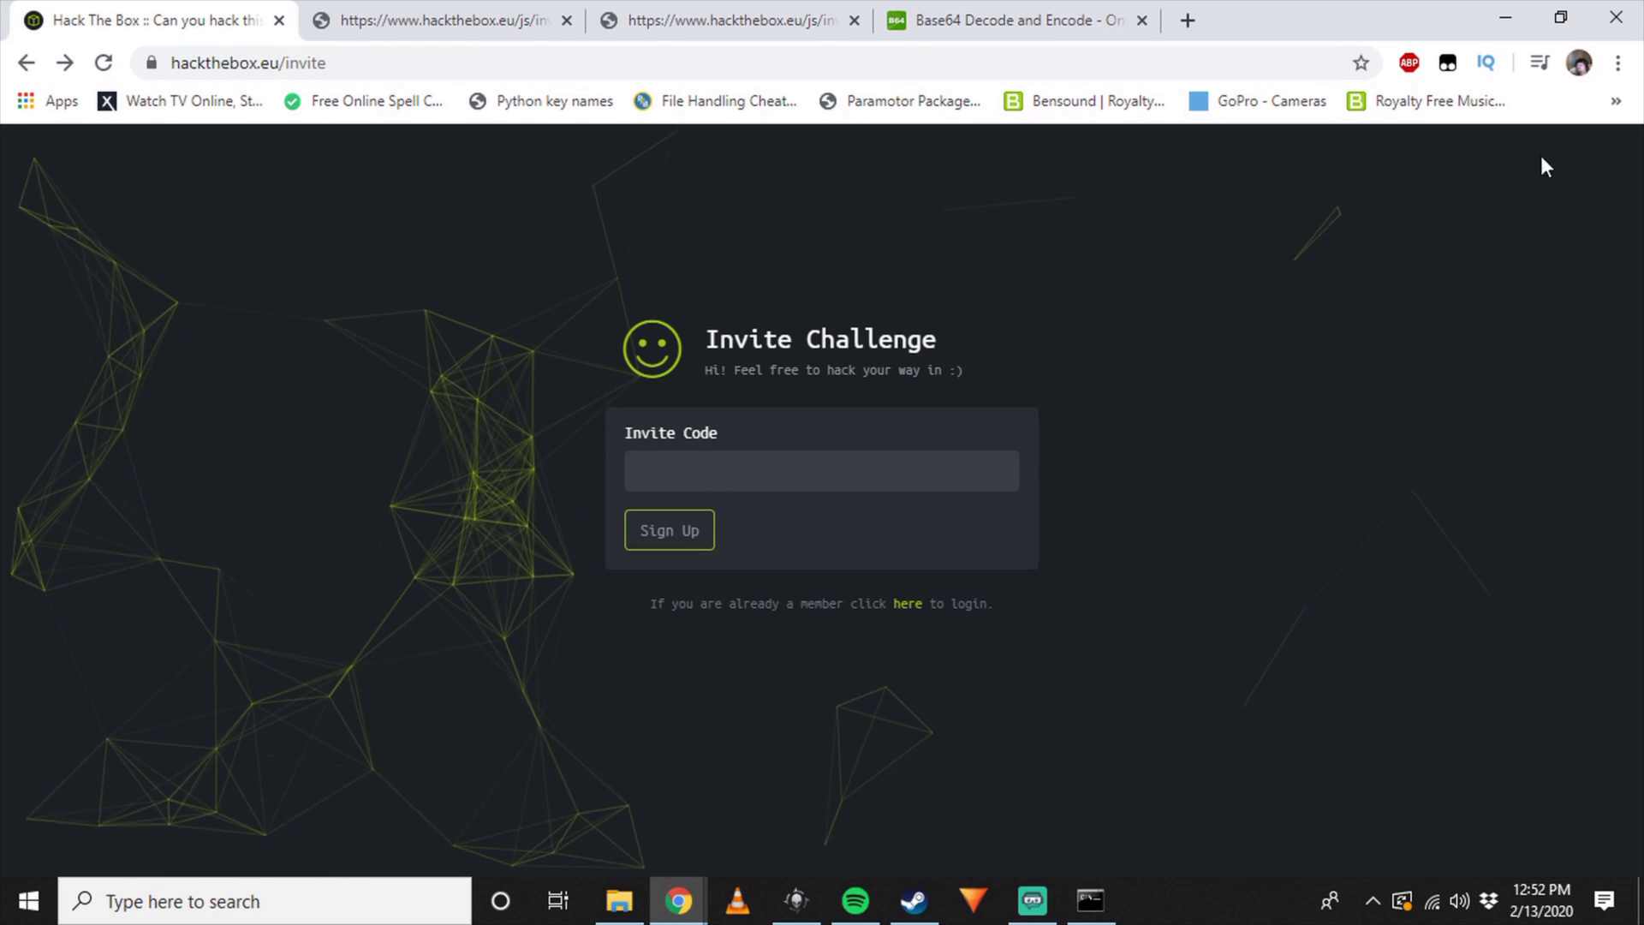
pyautogui.click(836, 460)
pyautogui.hotkey('ctrl', 'v')
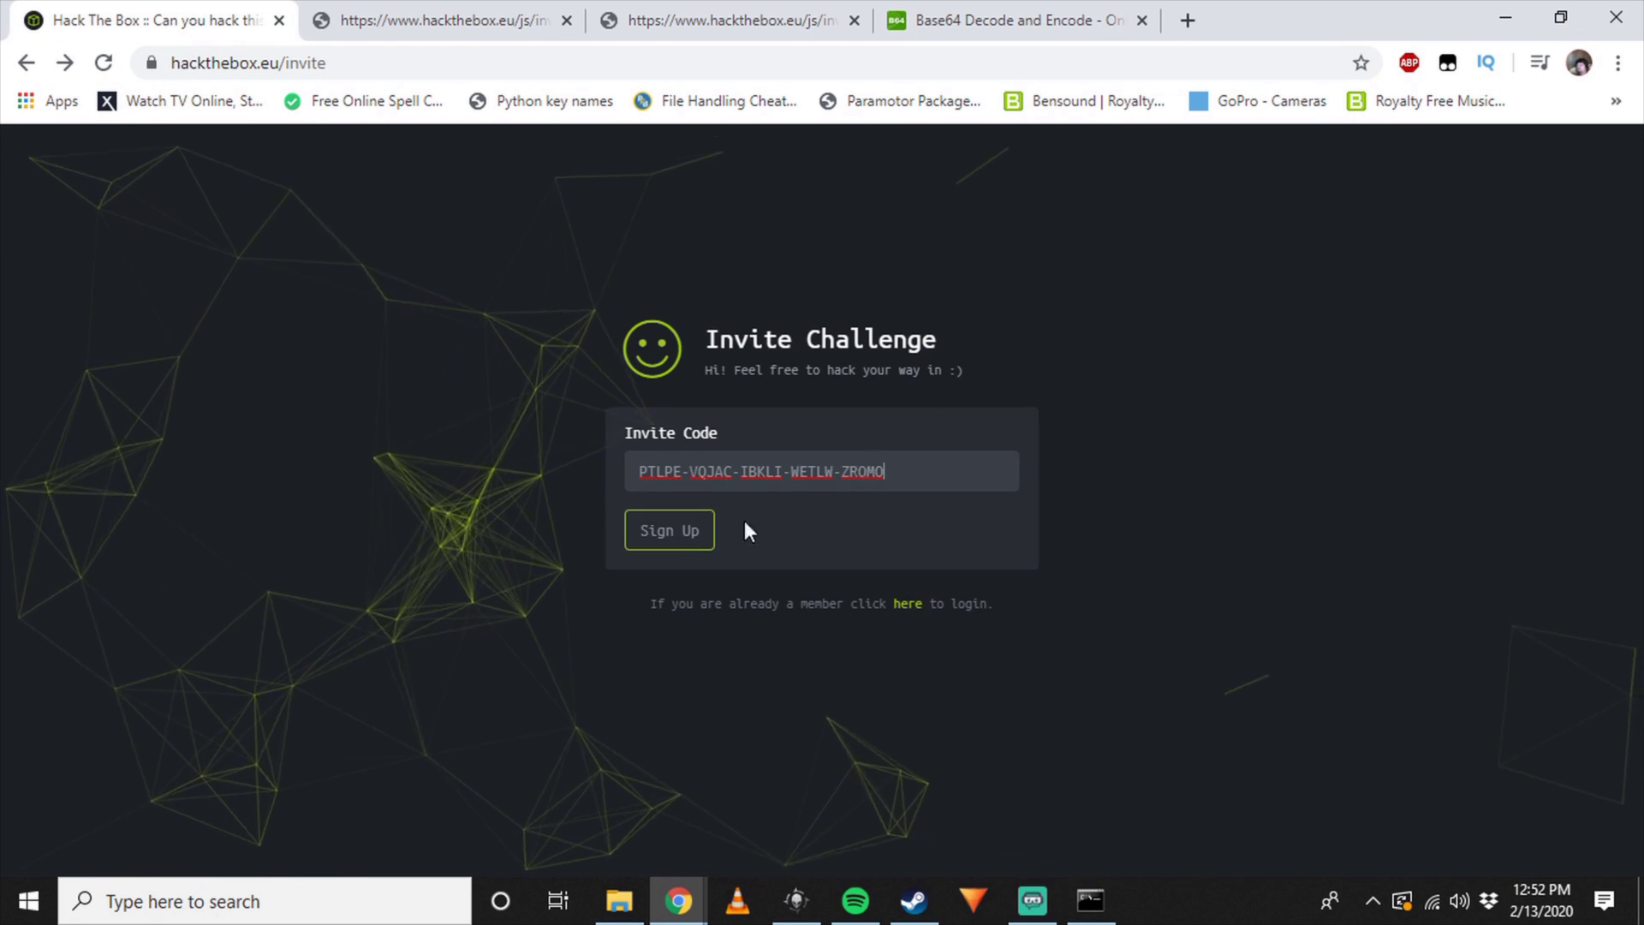
pyautogui.click(699, 537)
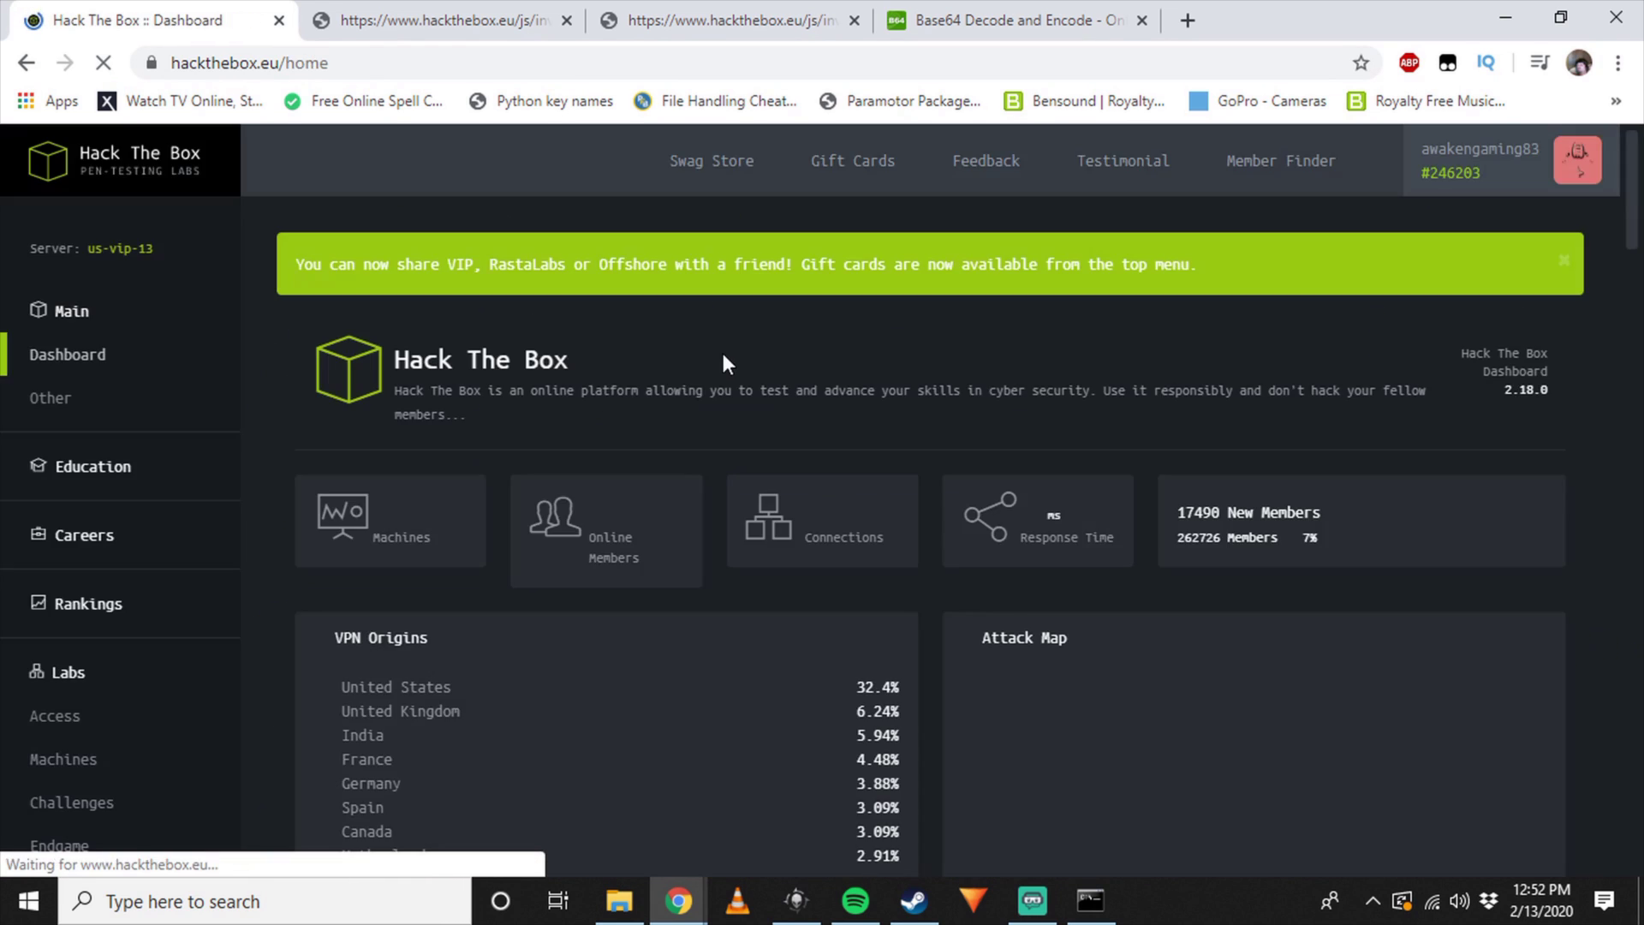
# Step: Open an incognito window, search for "hack the box" and open the Invite Challenge result
pyautogui.click(1618, 63)
pyautogui.click(1392, 203)
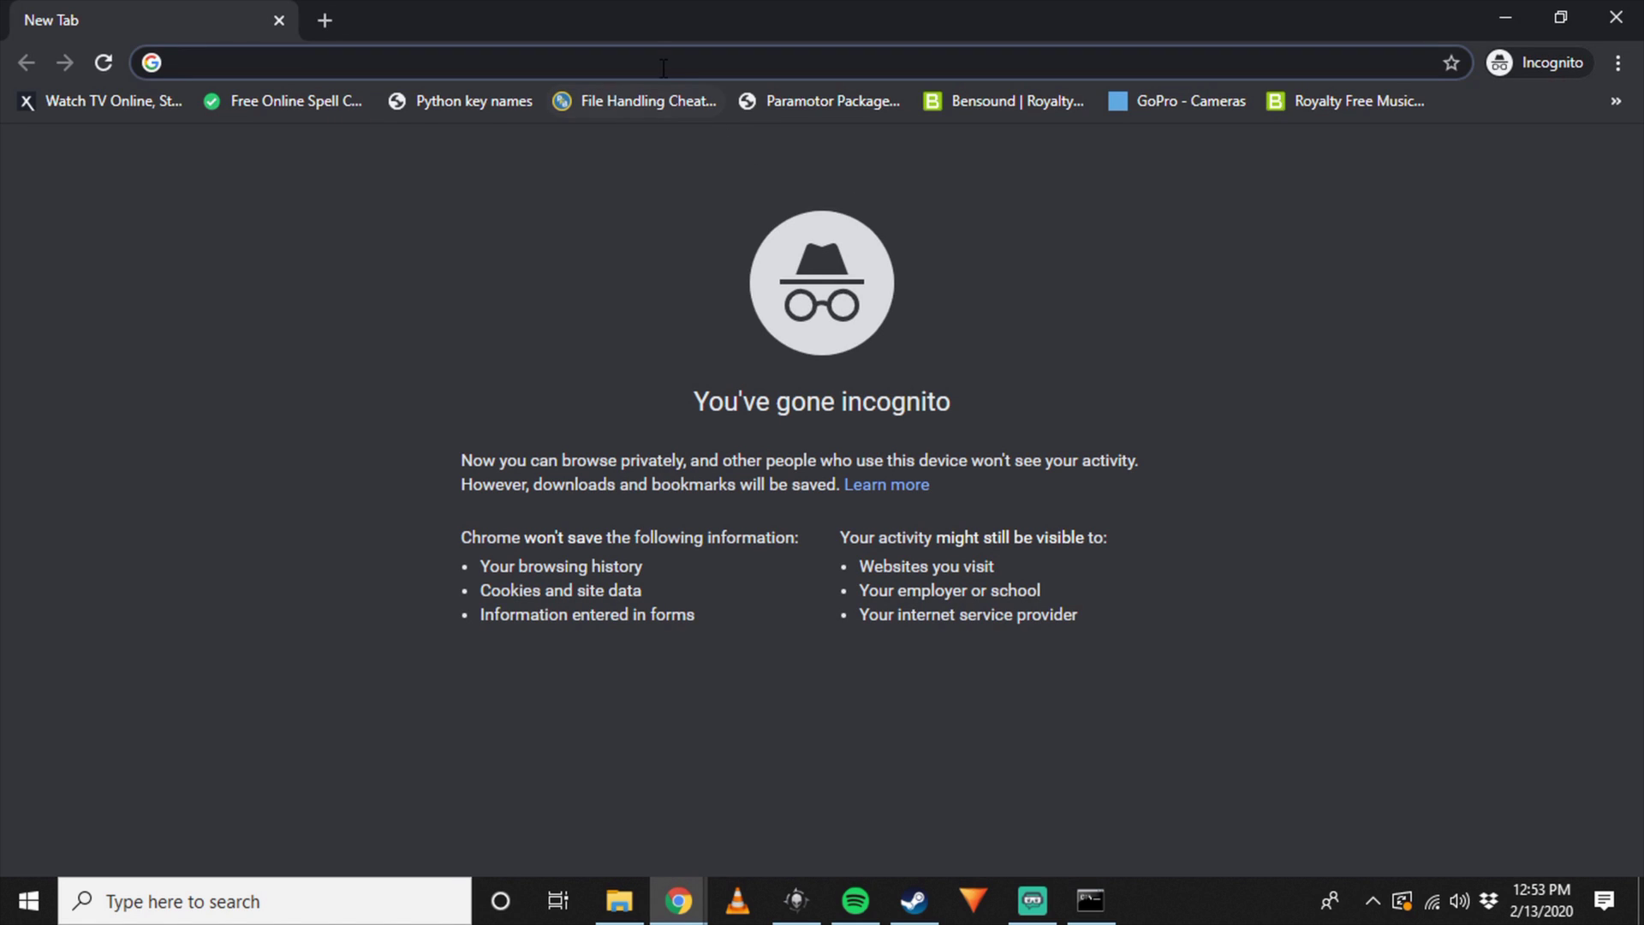
pyautogui.write('hac')
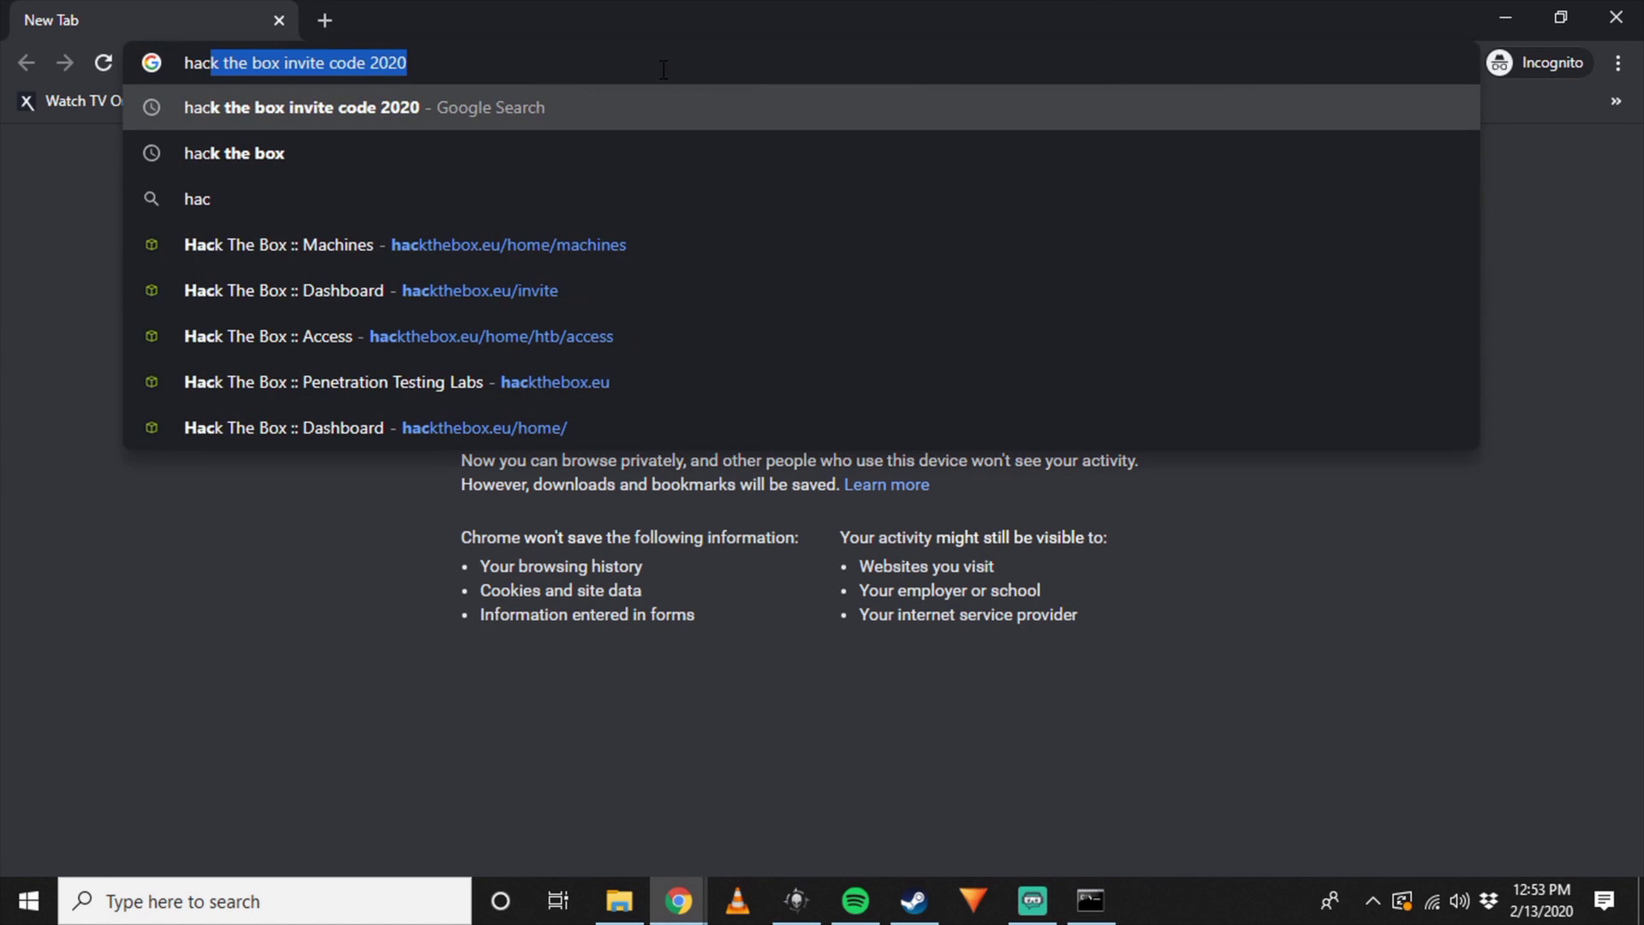
pyautogui.click(663, 153)
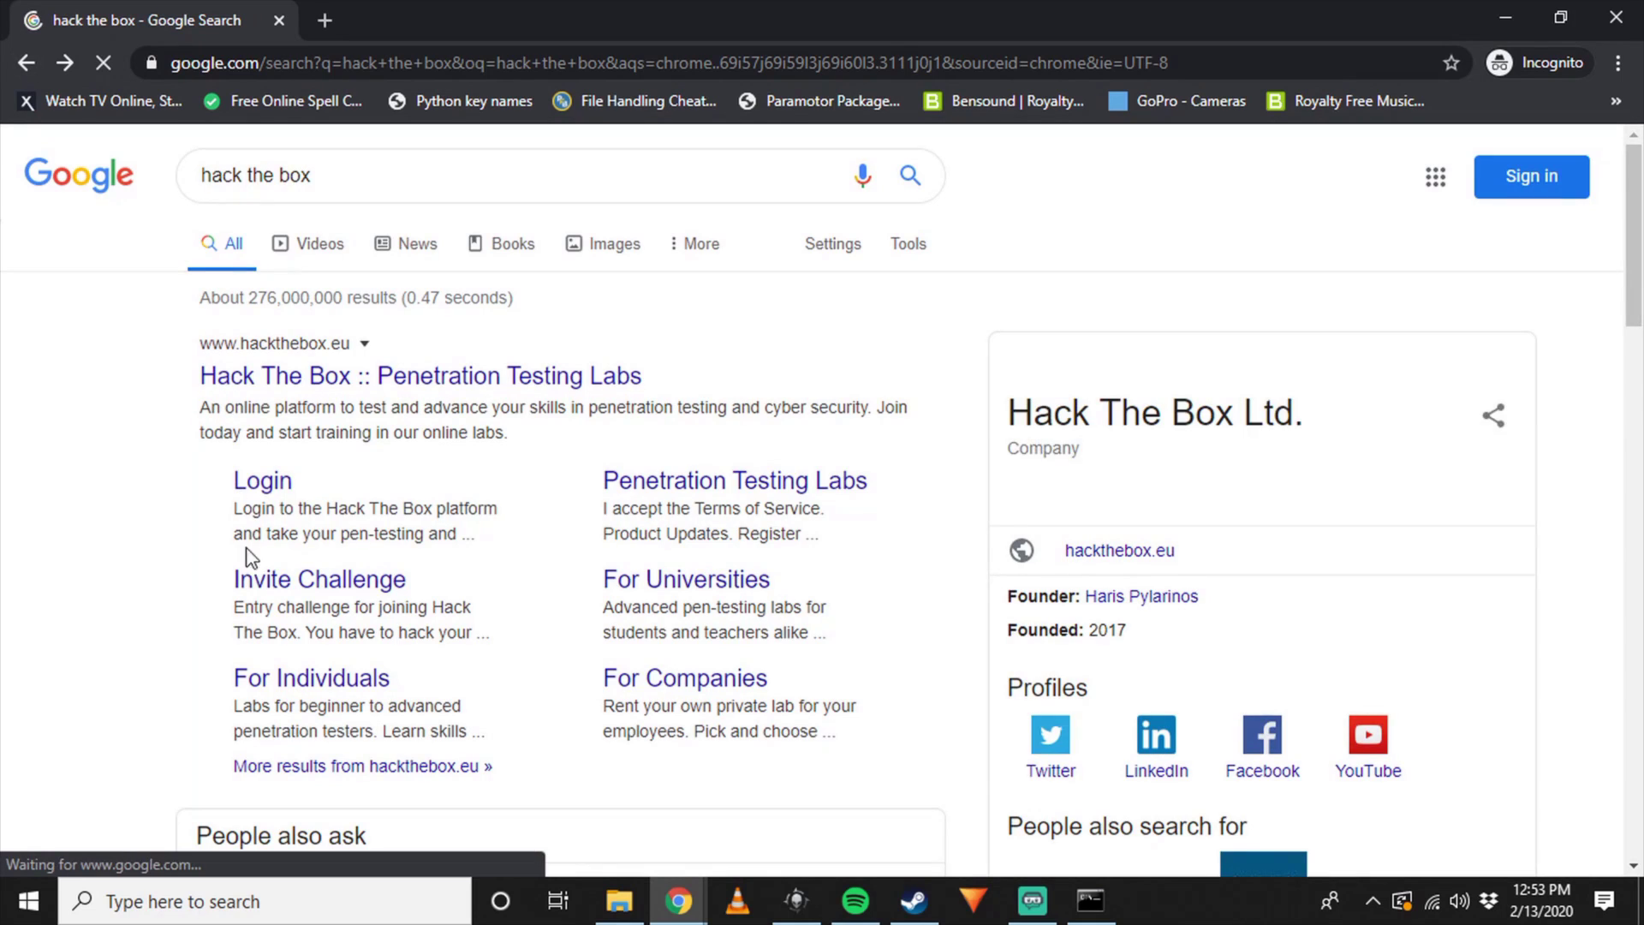
pyautogui.click(283, 587)
# Step: Enter the decoded invite code, submit the sign-up and accept the cookie notice on the registration page
pyautogui.click(676, 471)
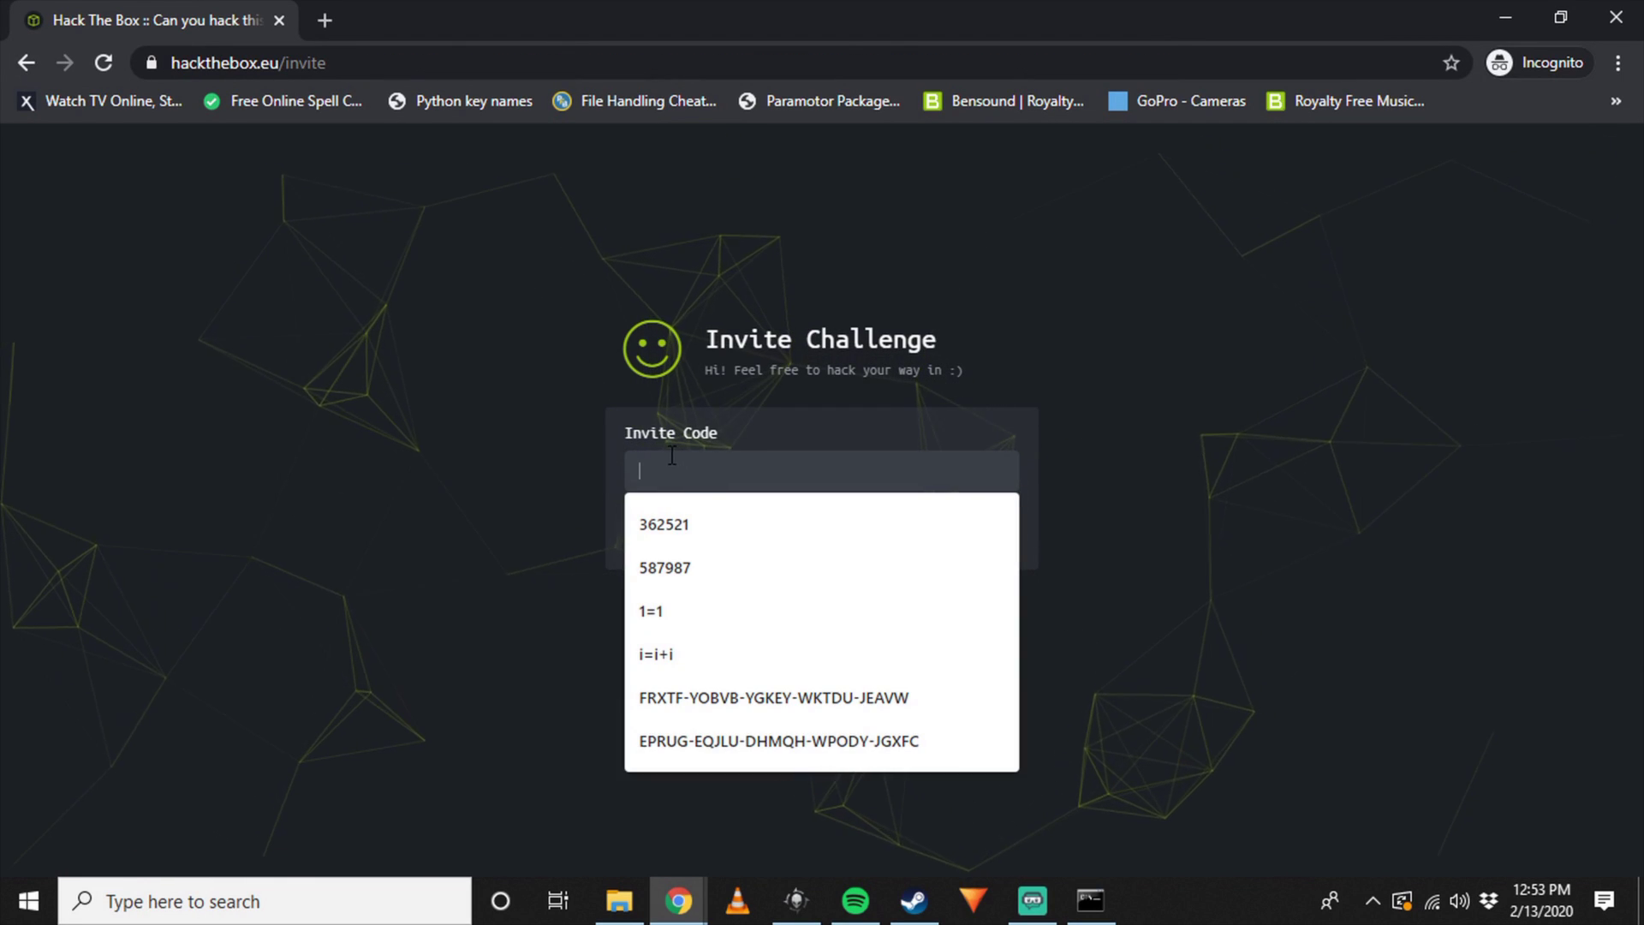
pyautogui.hotkey('ctrl', 'v')
pyautogui.click(683, 535)
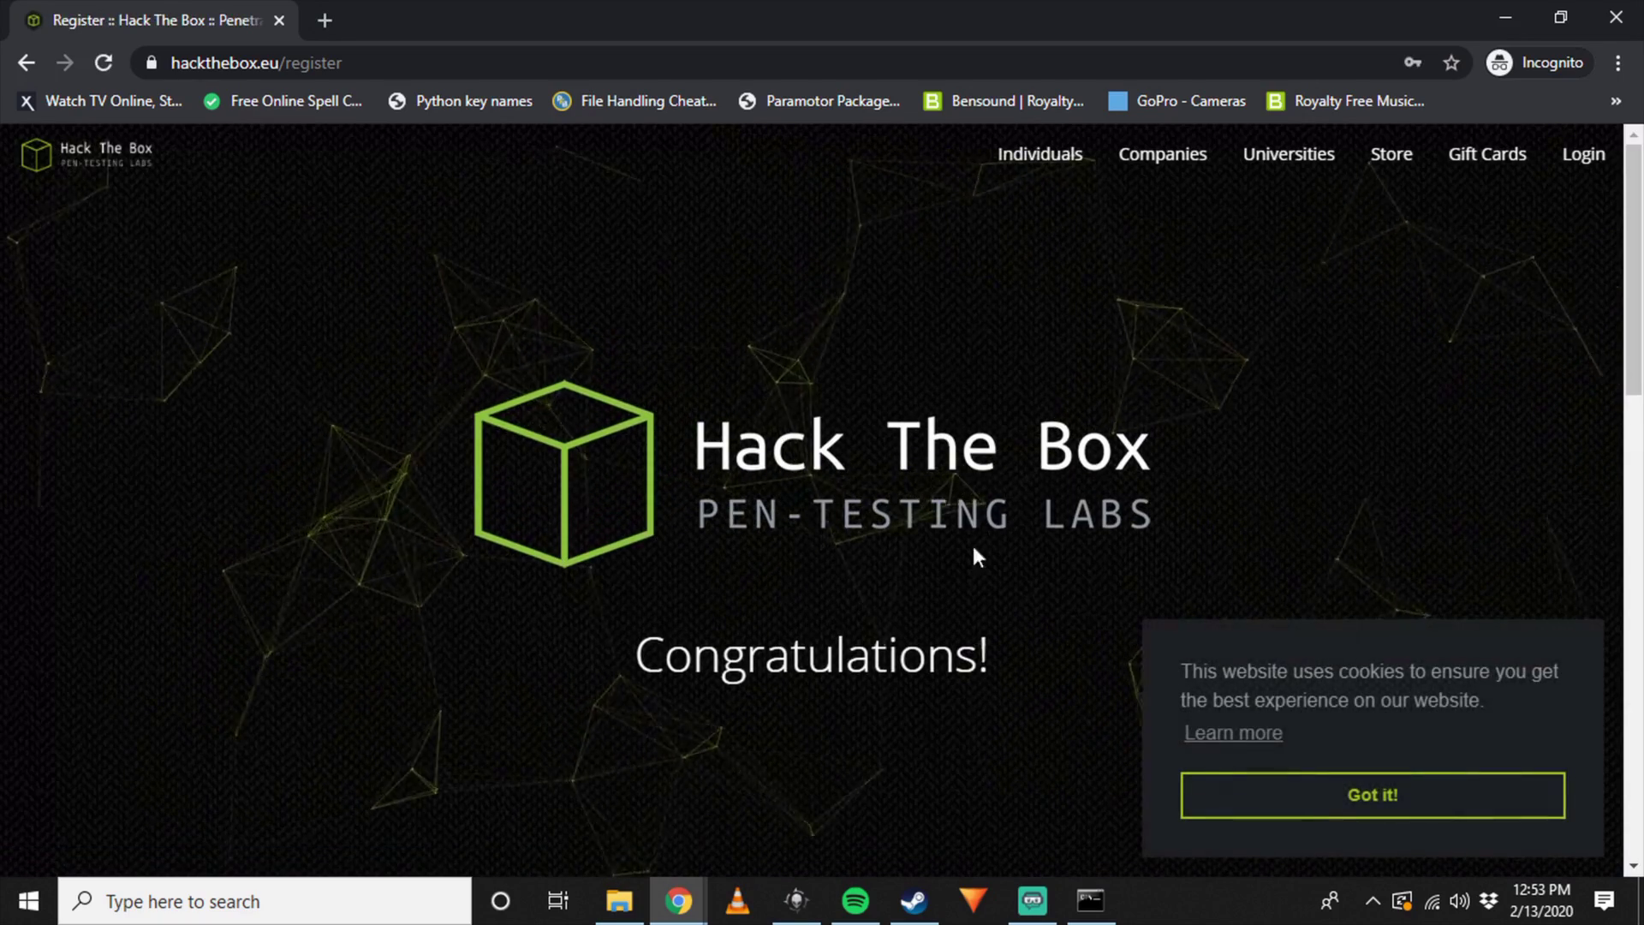
pyautogui.click(1405, 792)
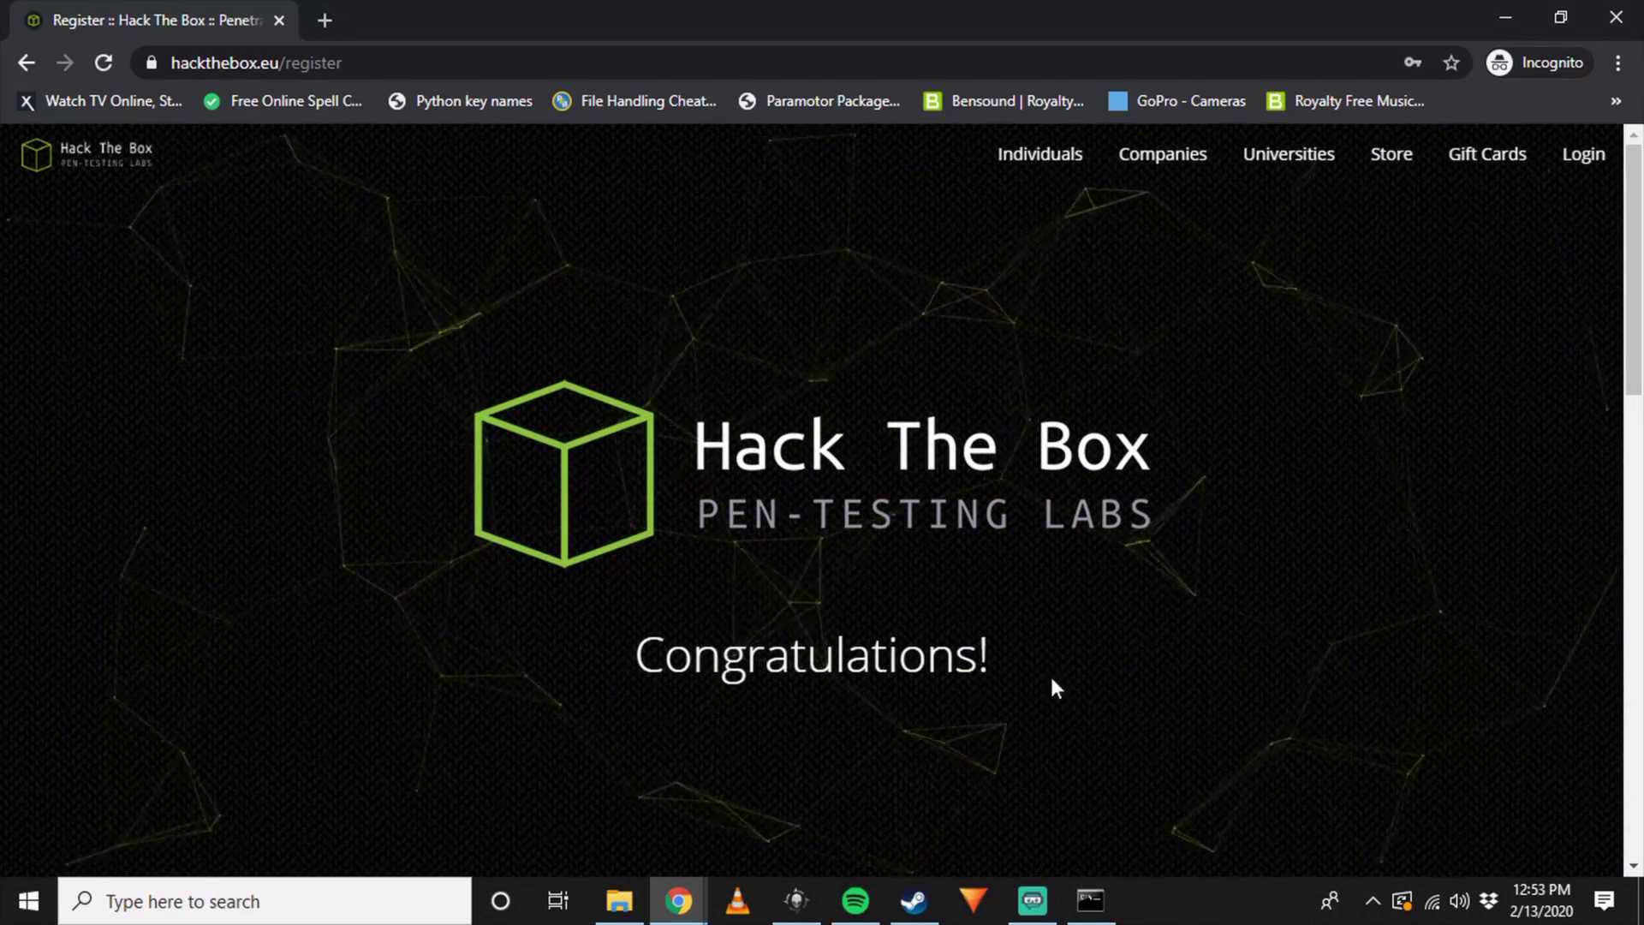
# Step: Examine the account registration form on the Hack The Box page, from the username field down to the terms and captcha
pyautogui.scroll(-5, 1050, 677)
pyautogui.scroll(-4, 999, 668)
pyautogui.scroll(1, 947, 599)
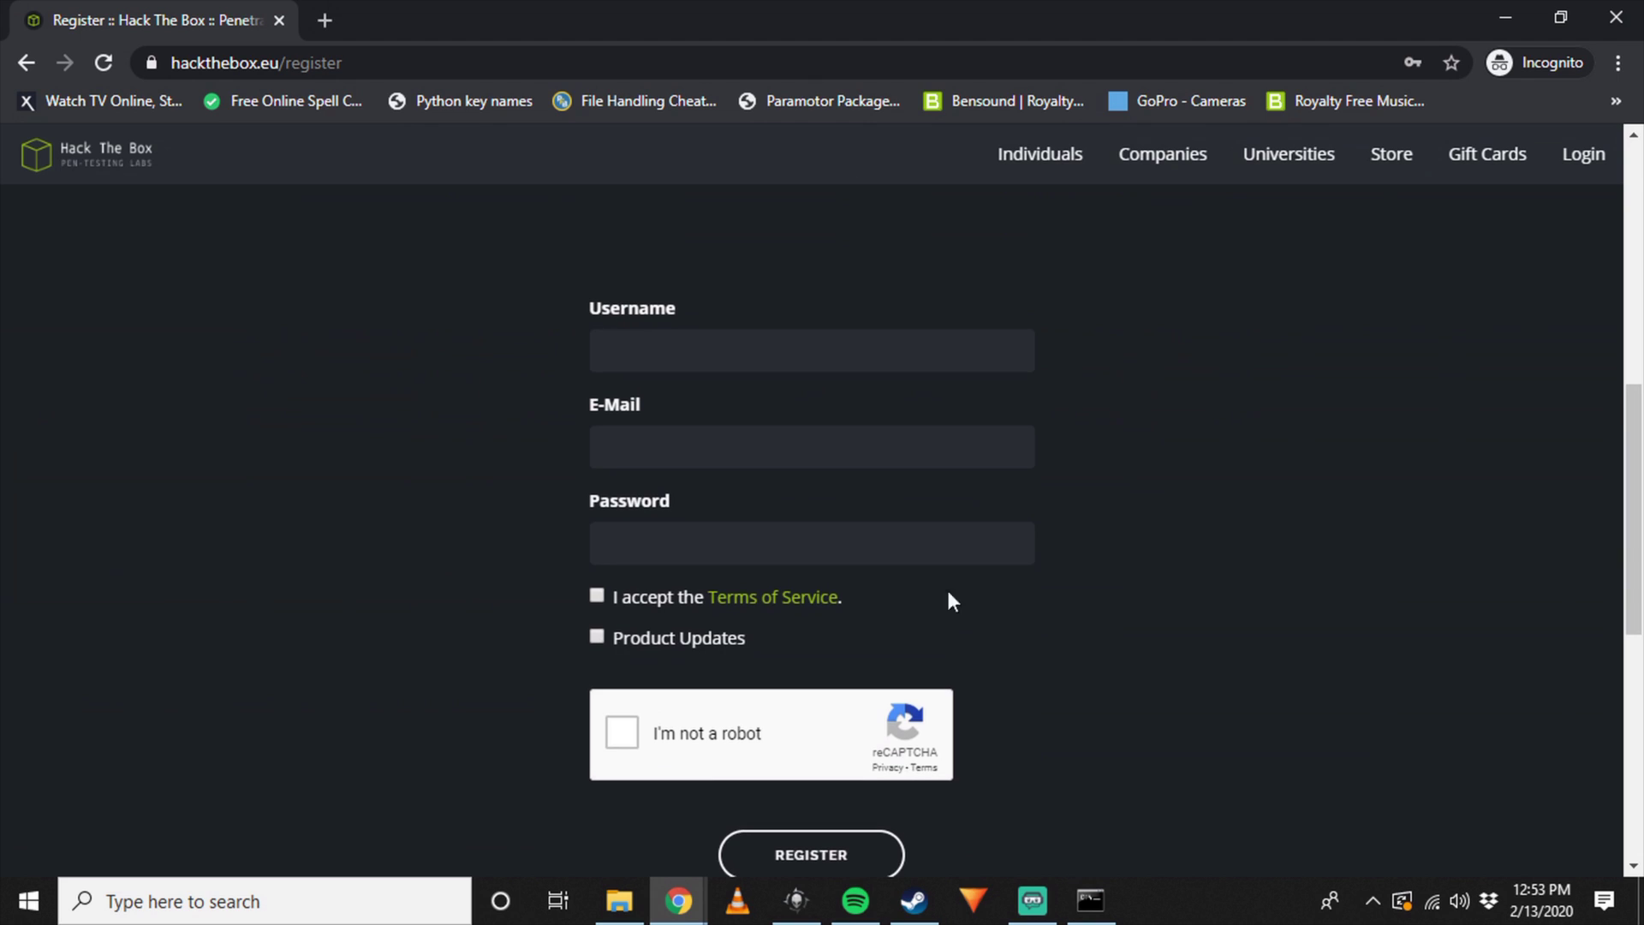
pyautogui.click(812, 350)
pyautogui.click(439, 464)
pyautogui.scroll(-1, 587, 695)
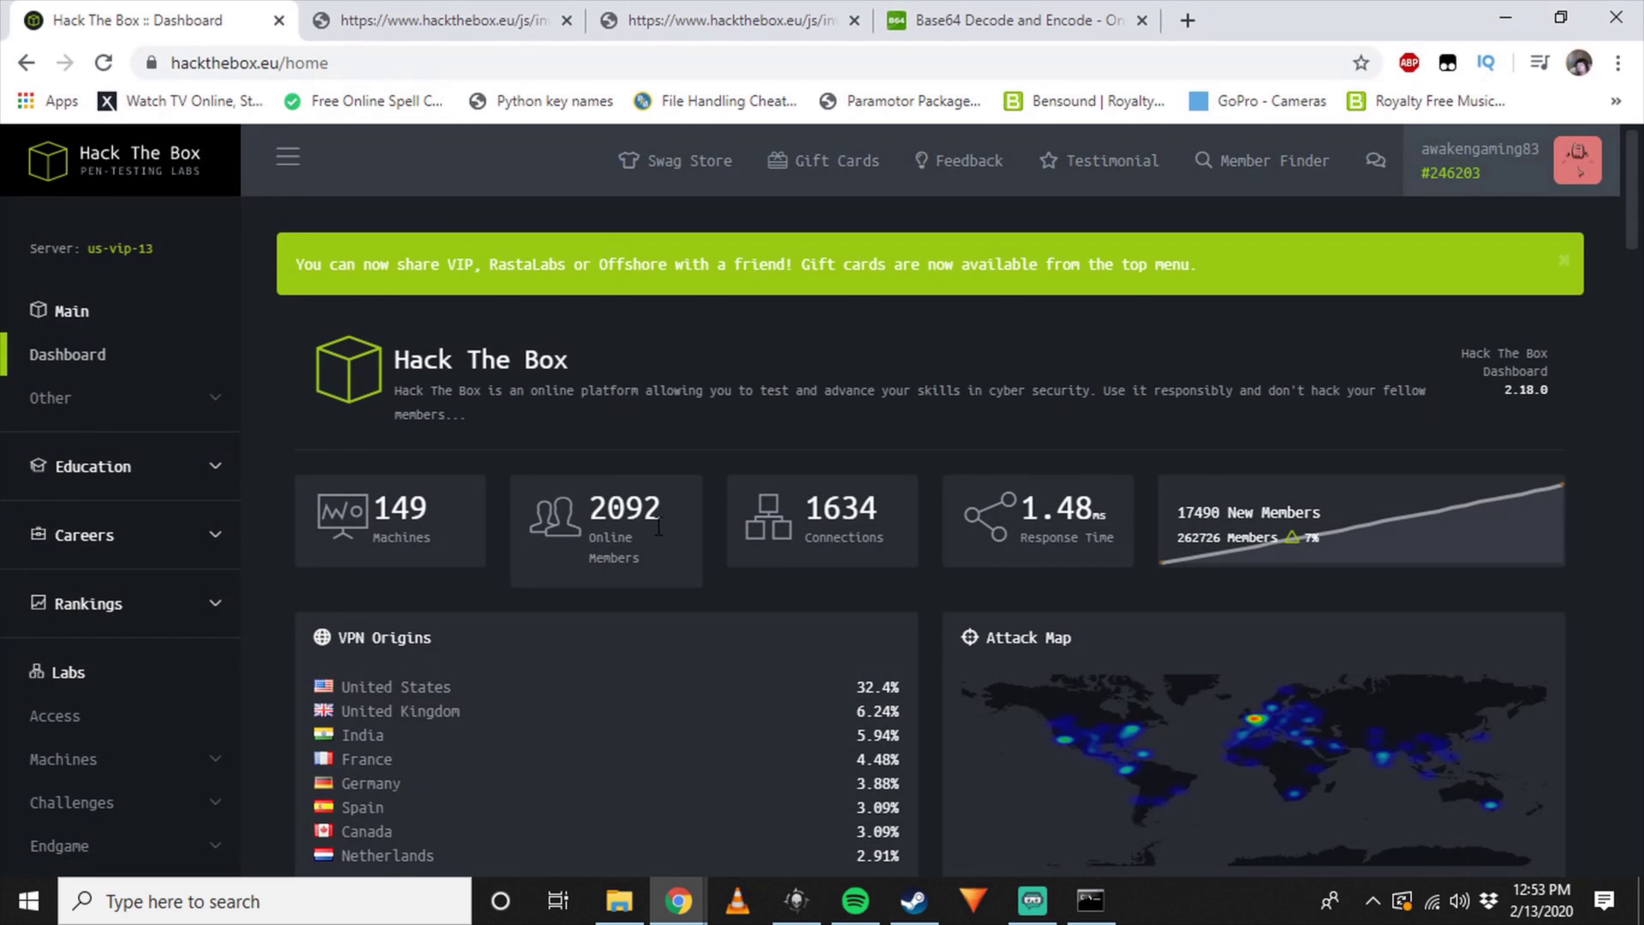
# Step: Look over the signed-in Hack The Box dashboard, including VPN origins, the attack map, top teams, flag charts and lab service status
pyautogui.scroll(-15, 1118, 411)
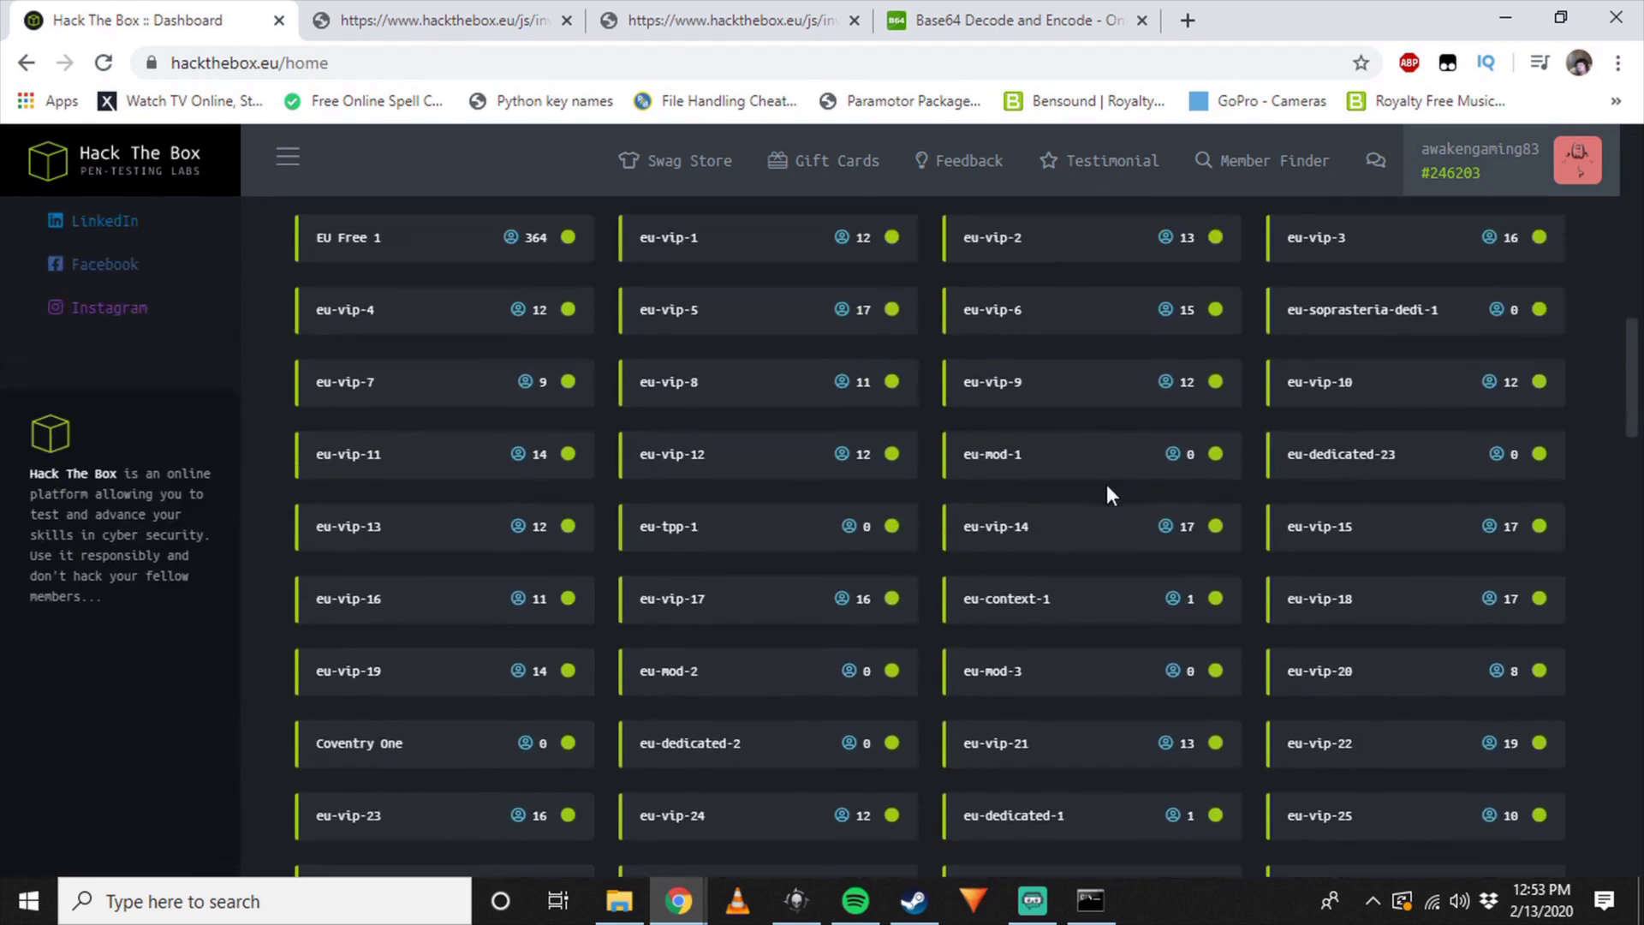
pyautogui.scroll(10, 1101, 506)
pyautogui.scroll(6, 742, 528)
pyautogui.scroll(-3, 456, 539)
pyautogui.scroll(3, 449, 503)
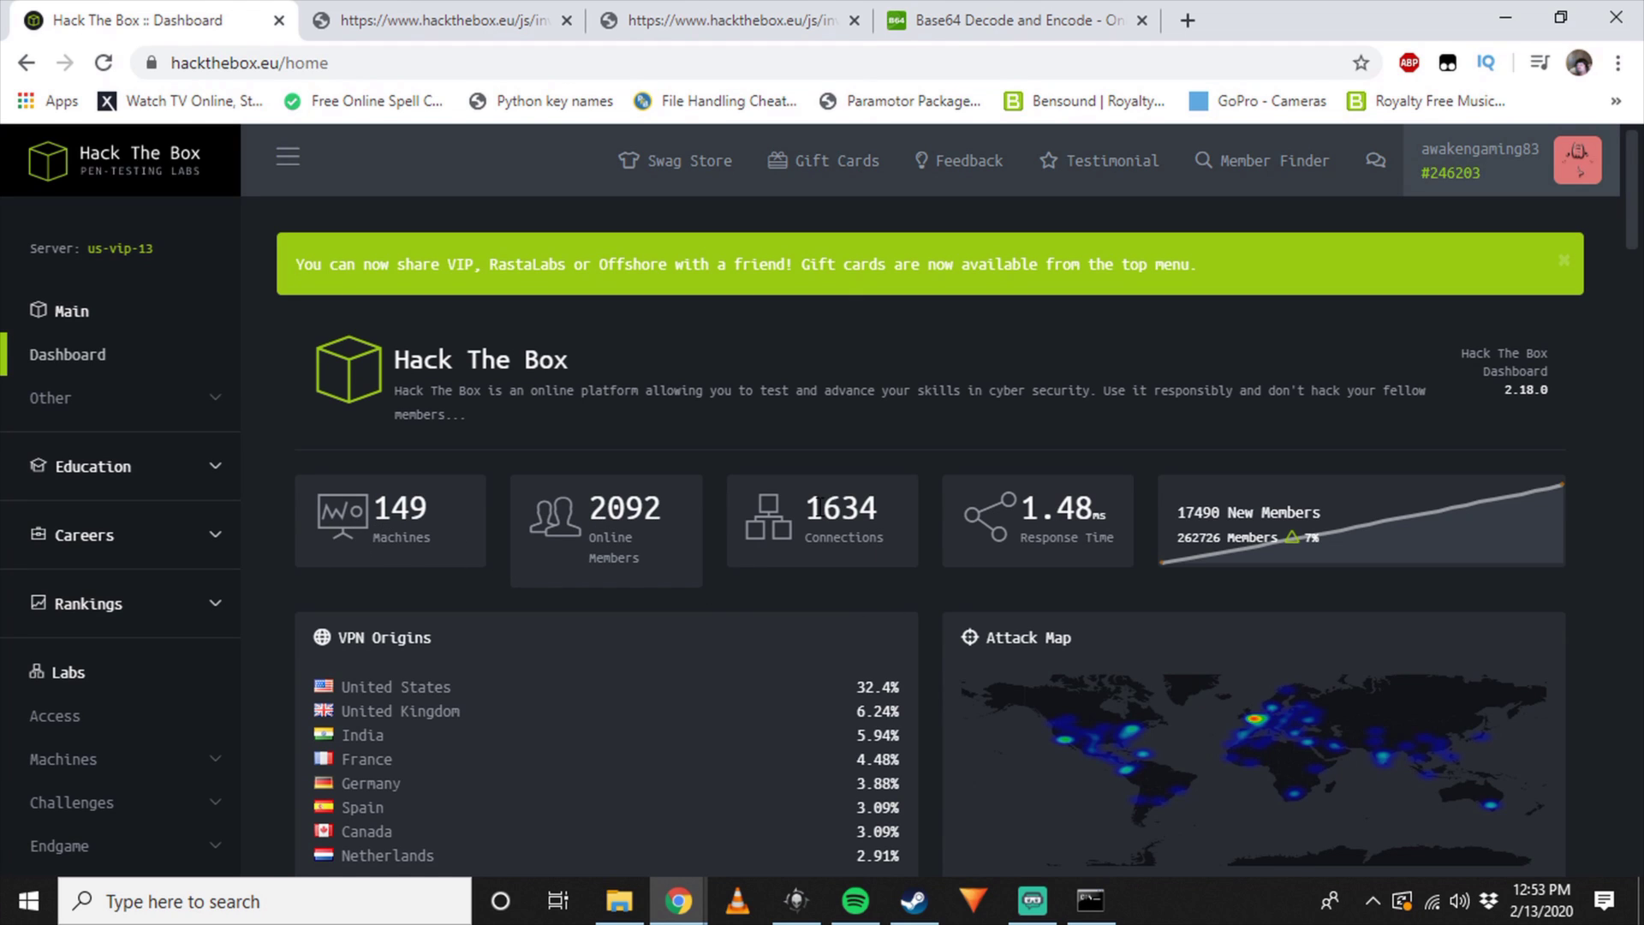
pyautogui.scroll(-3, 1113, 539)
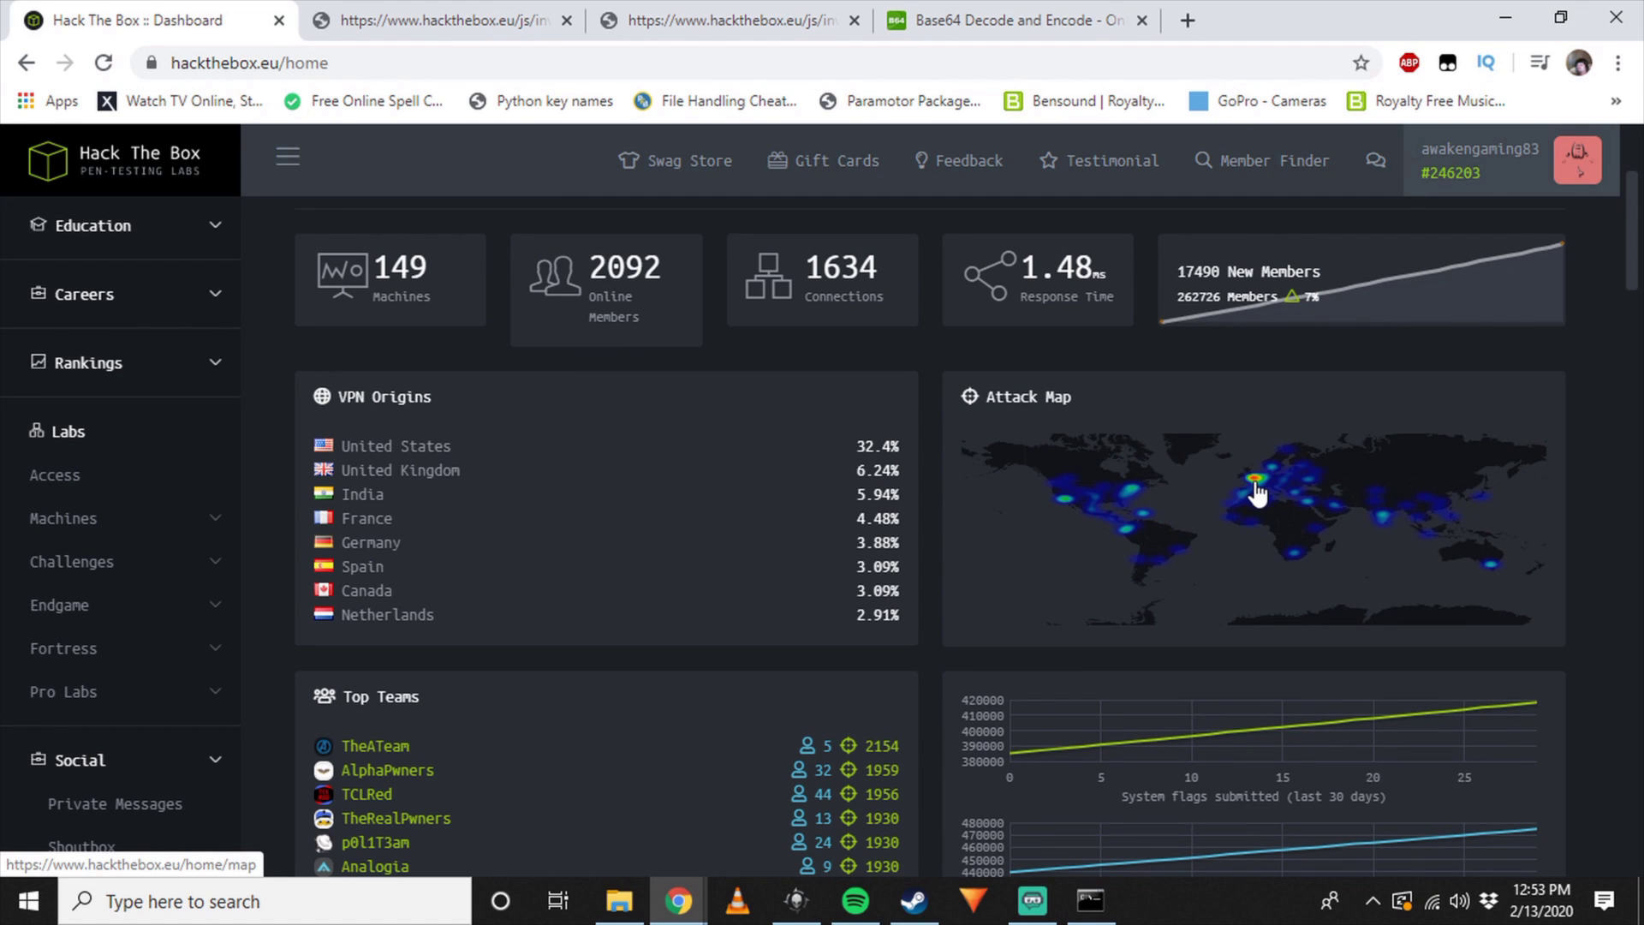
pyautogui.scroll(-3, 444, 541)
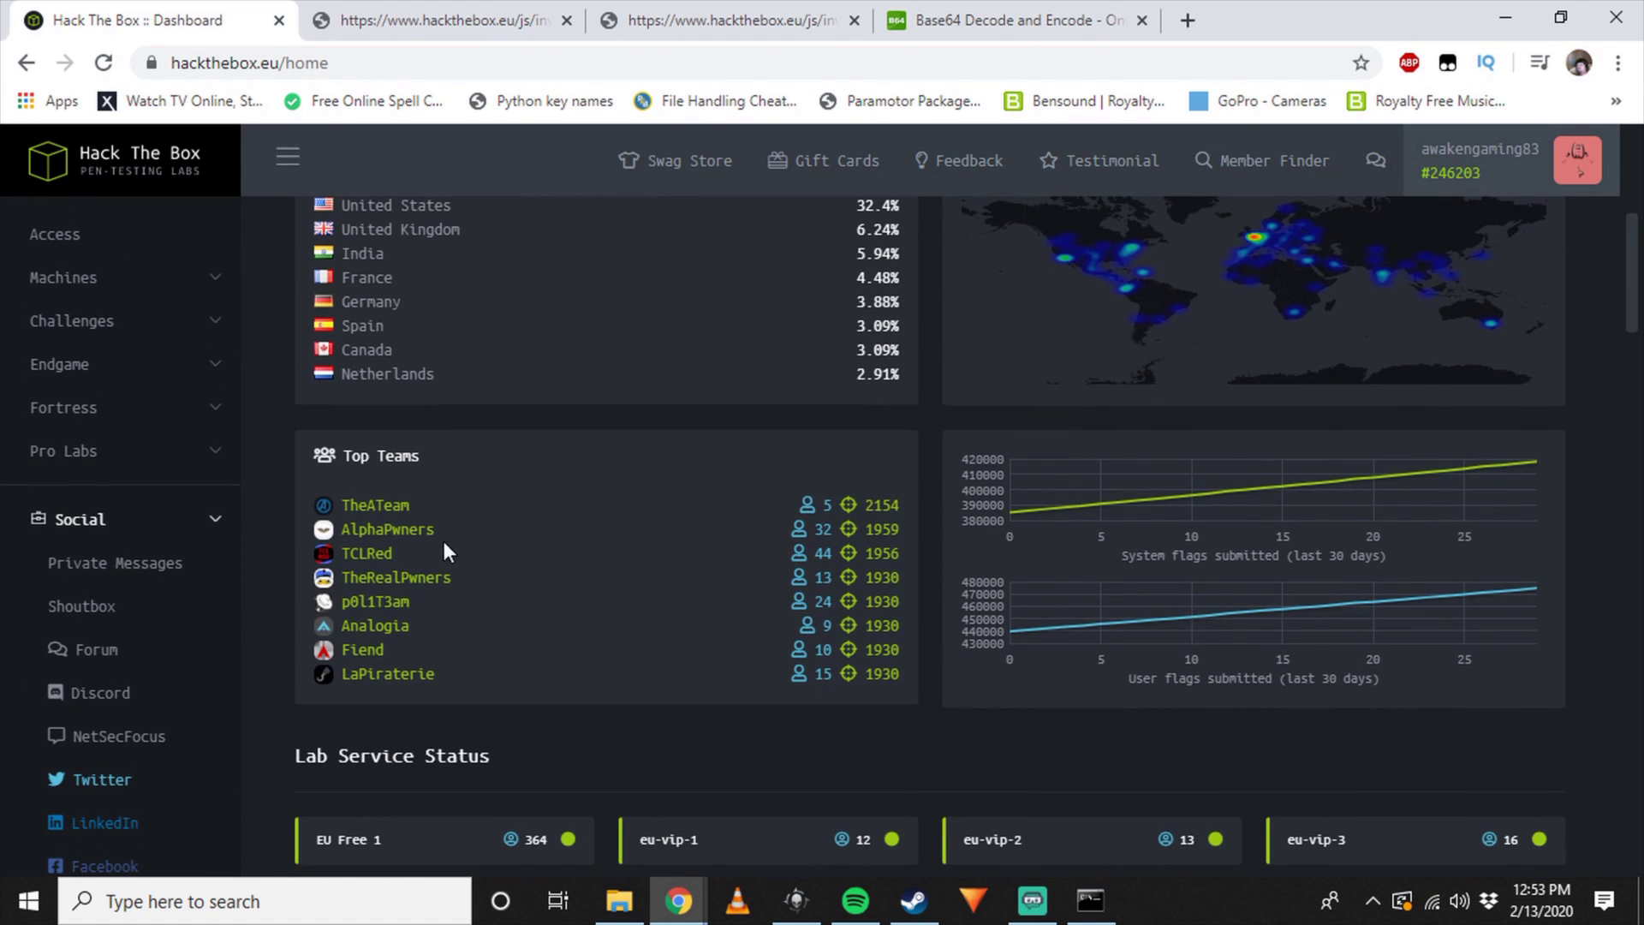
pyautogui.scroll(3, 519, 475)
pyautogui.moveTo(845, 444); pyautogui.dragTo(893, 454)
pyautogui.scroll(-2, 1196, 591)
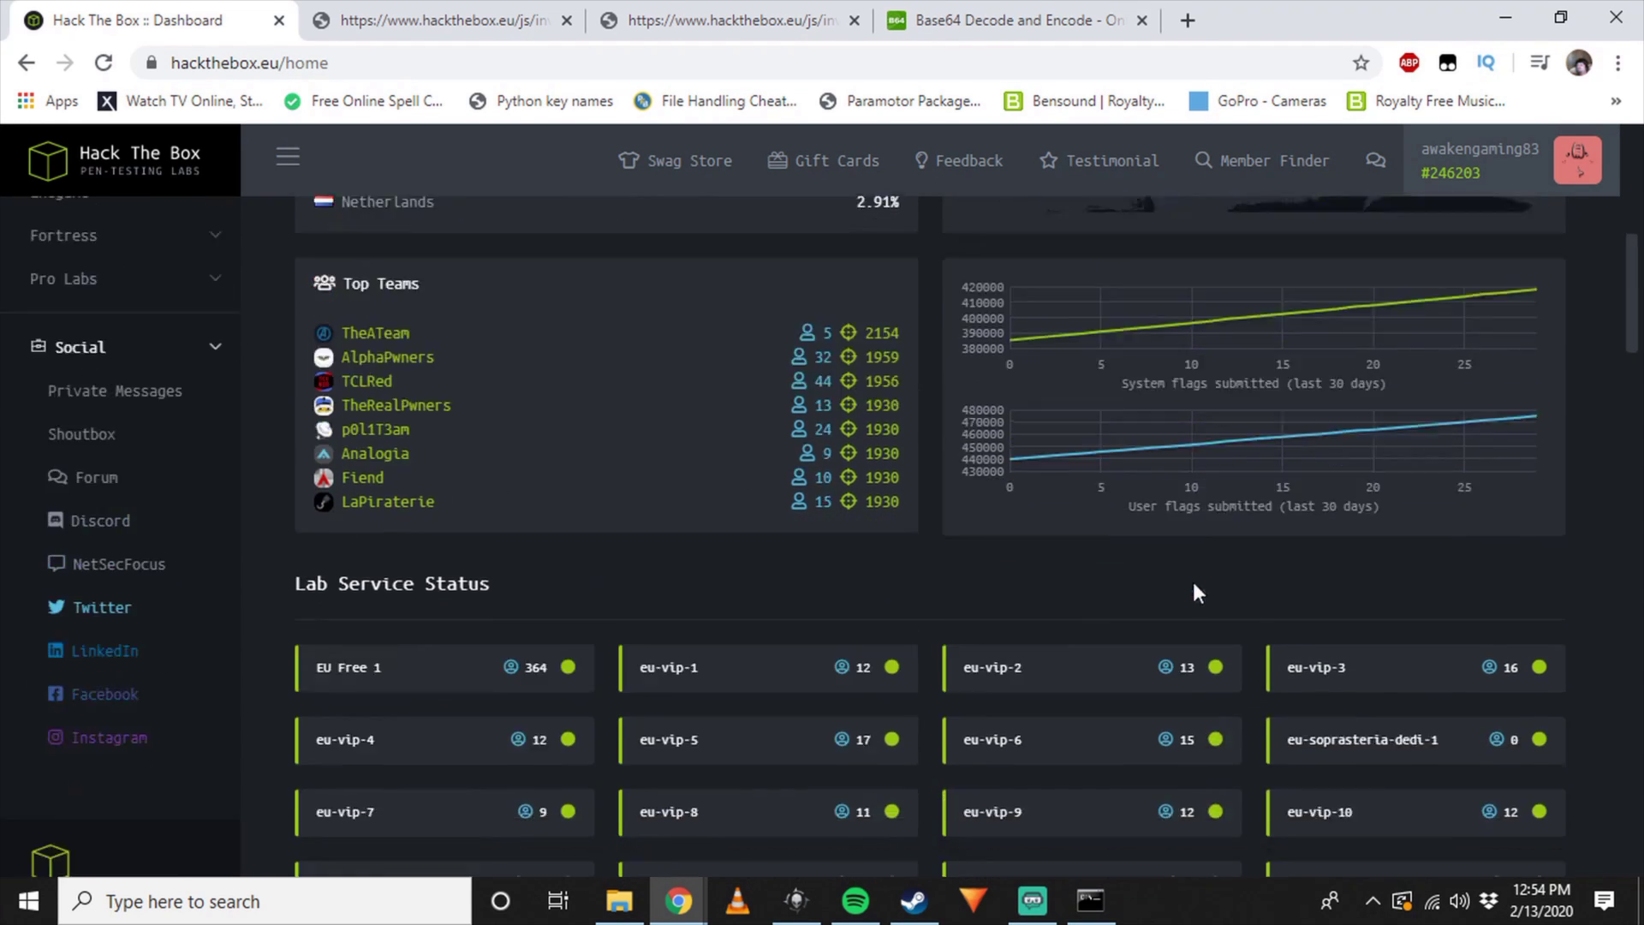
pyautogui.scroll(-20, 1197, 591)
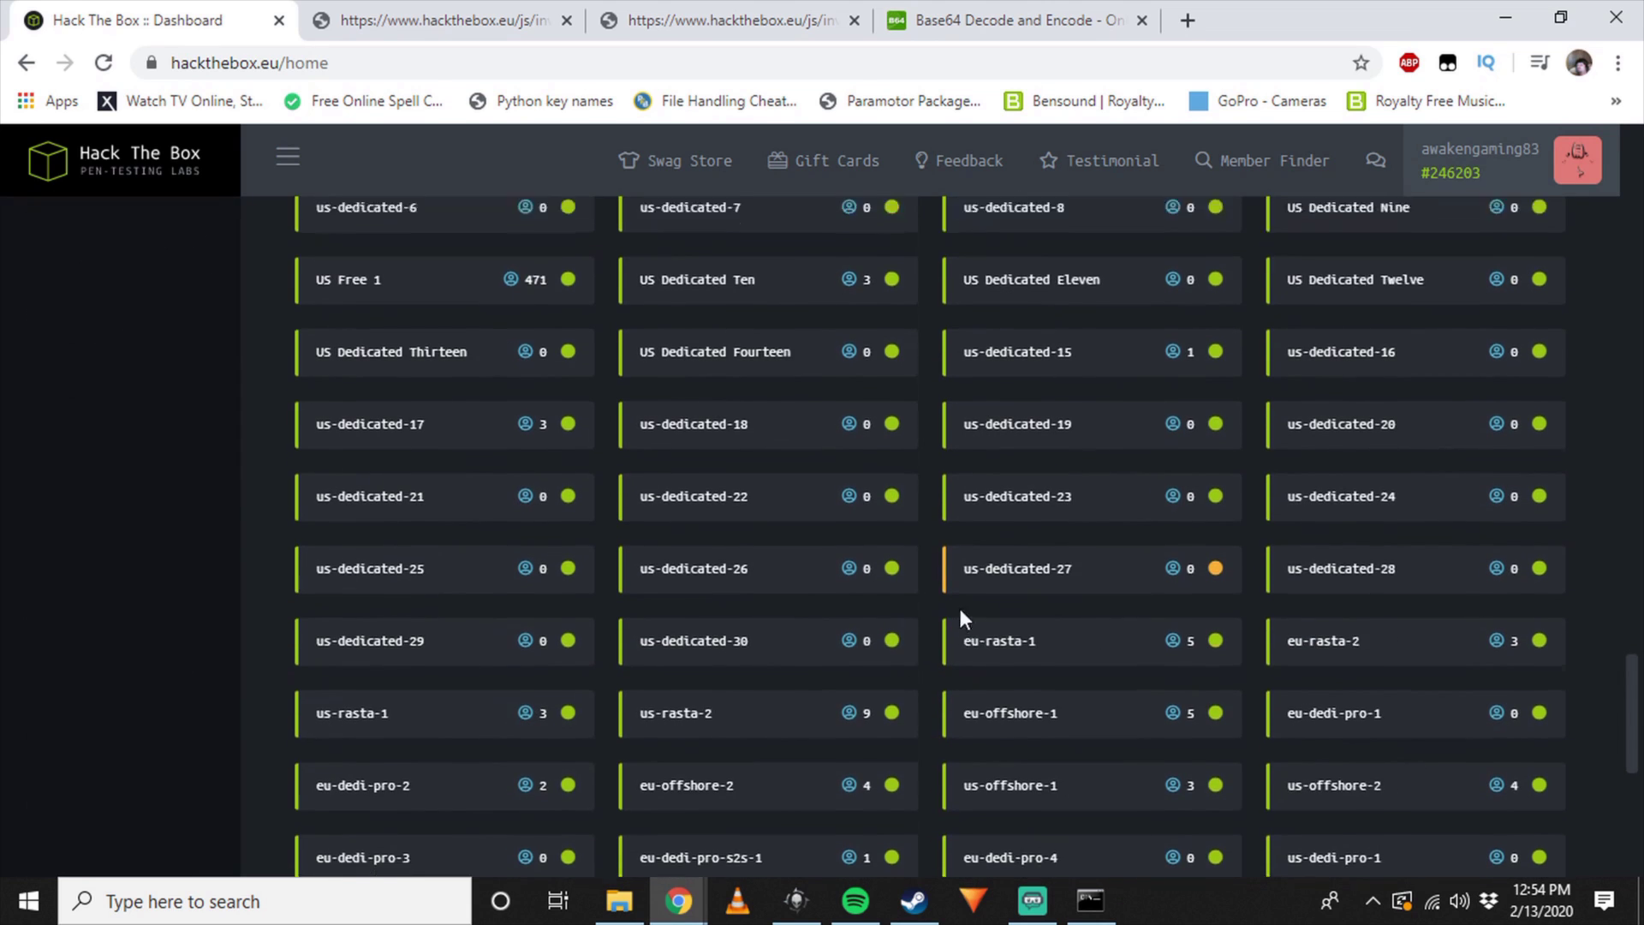
pyautogui.scroll(20, 963, 582)
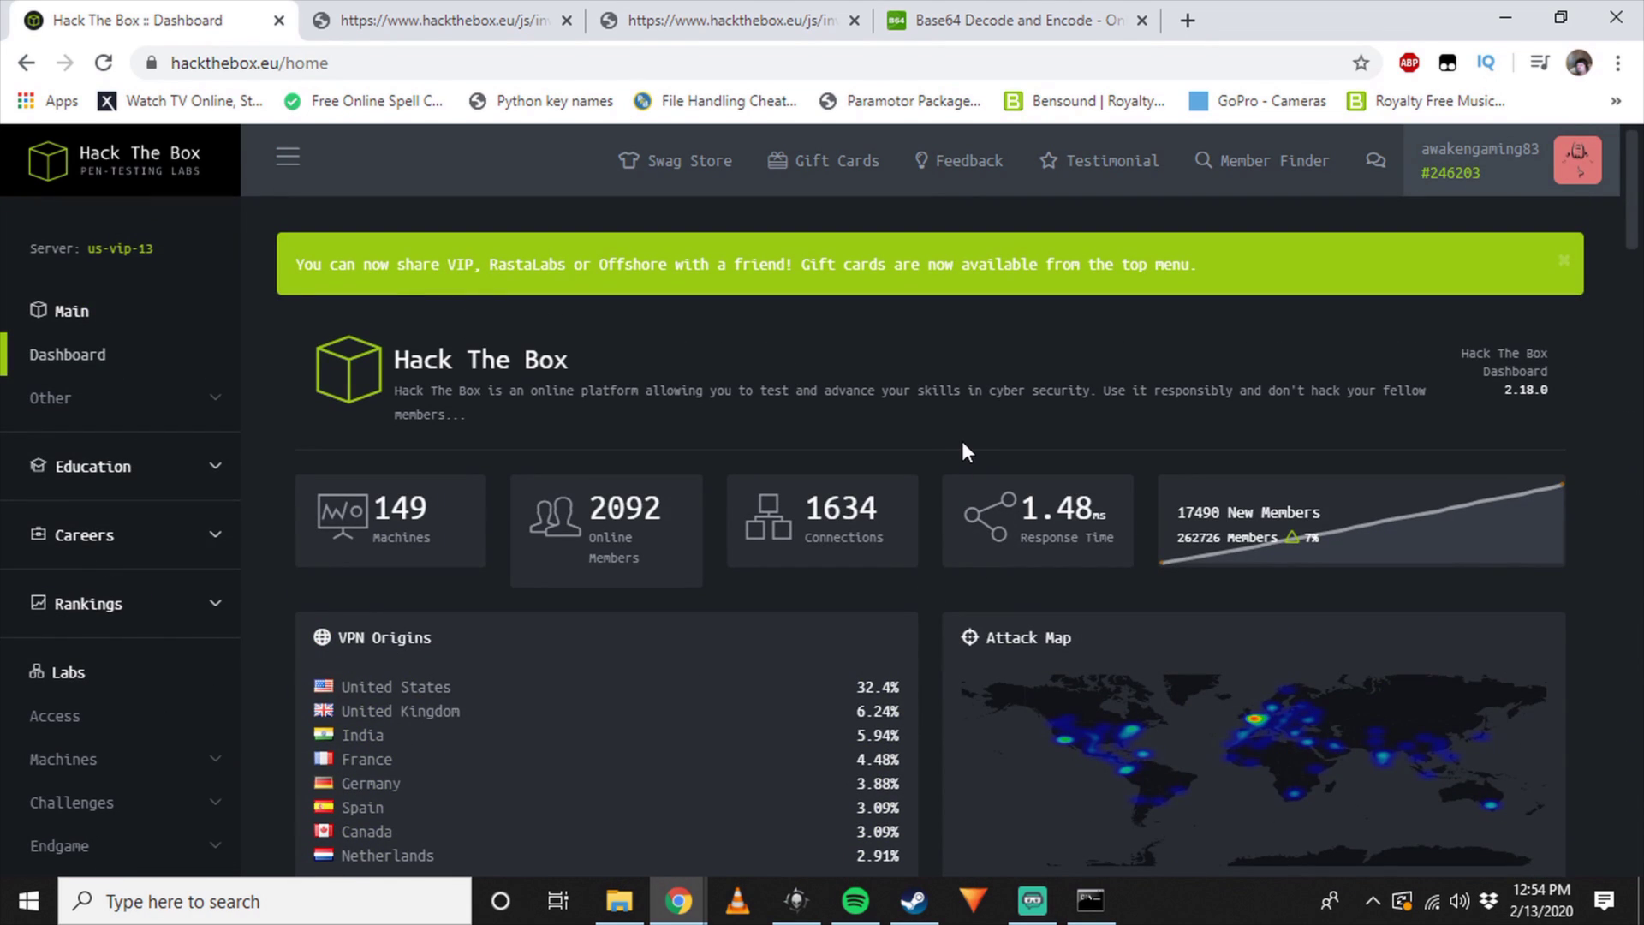